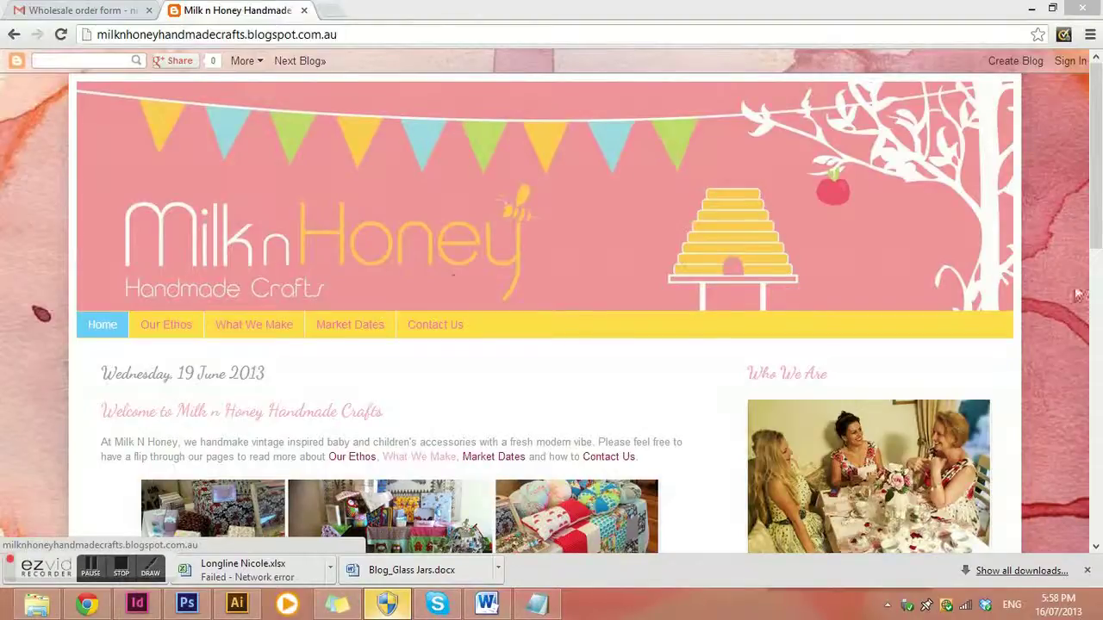
# Scroll up and down through the Milk n Honey home page post
pyautogui.scroll(-2, 1095, 285)
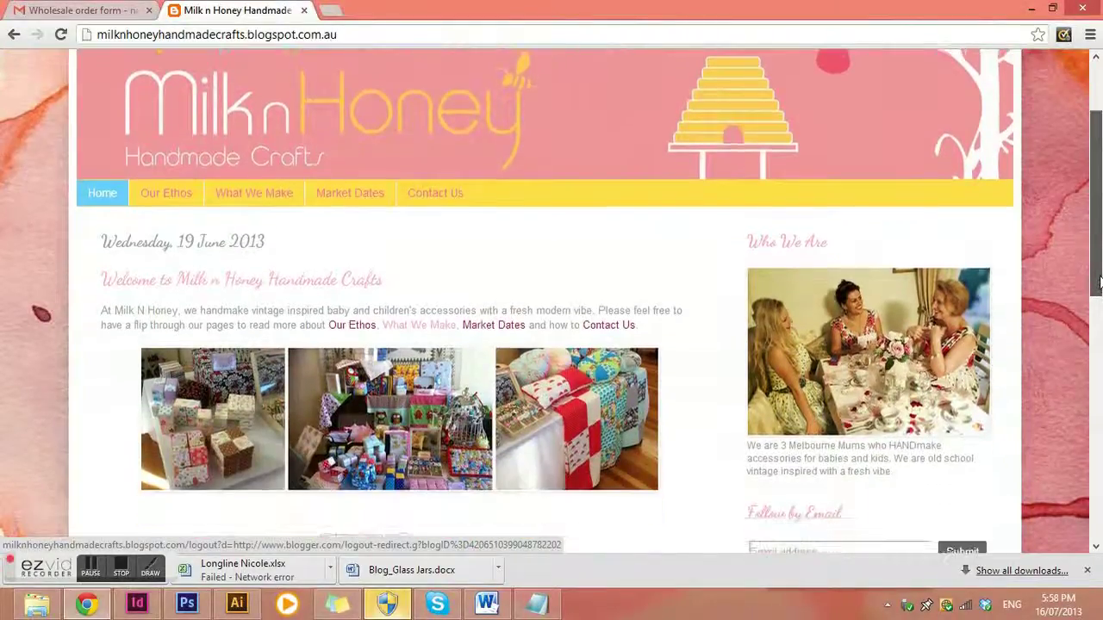
pyautogui.scroll(-1, 1099, 282)
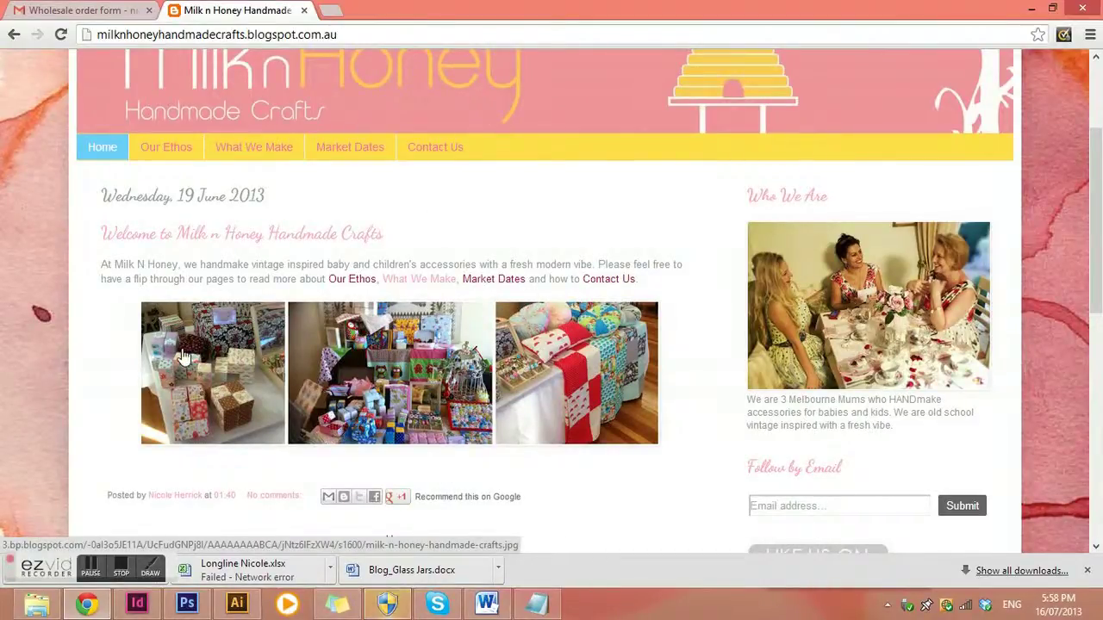
pyautogui.scroll(-4, 182, 356)
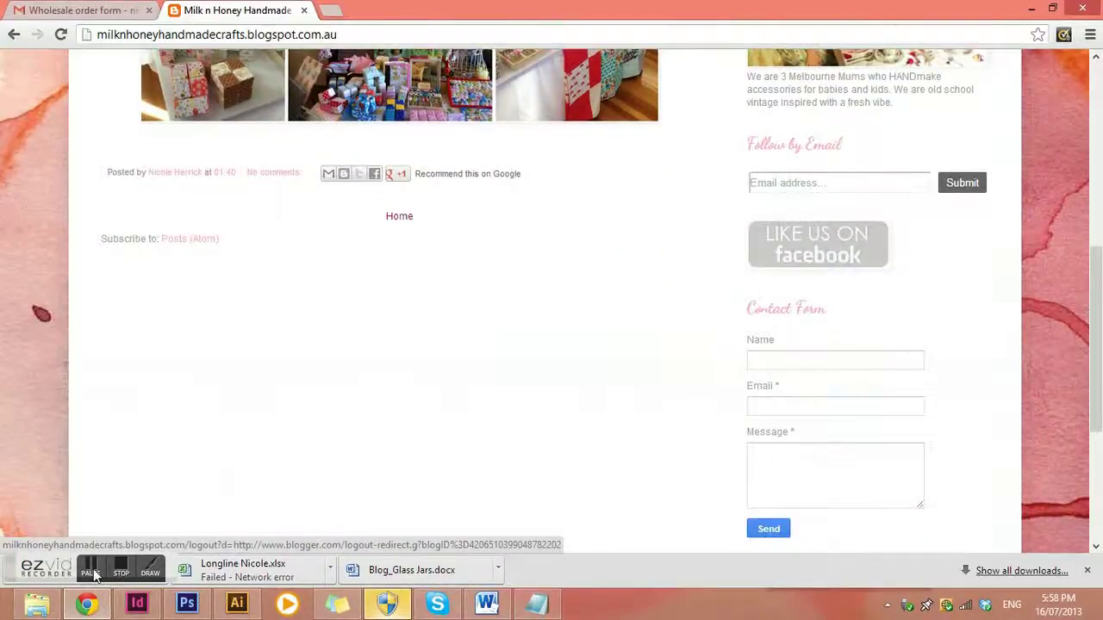
pyautogui.scroll(-3, 228, 293)
pyautogui.scroll(10, 492, 332)
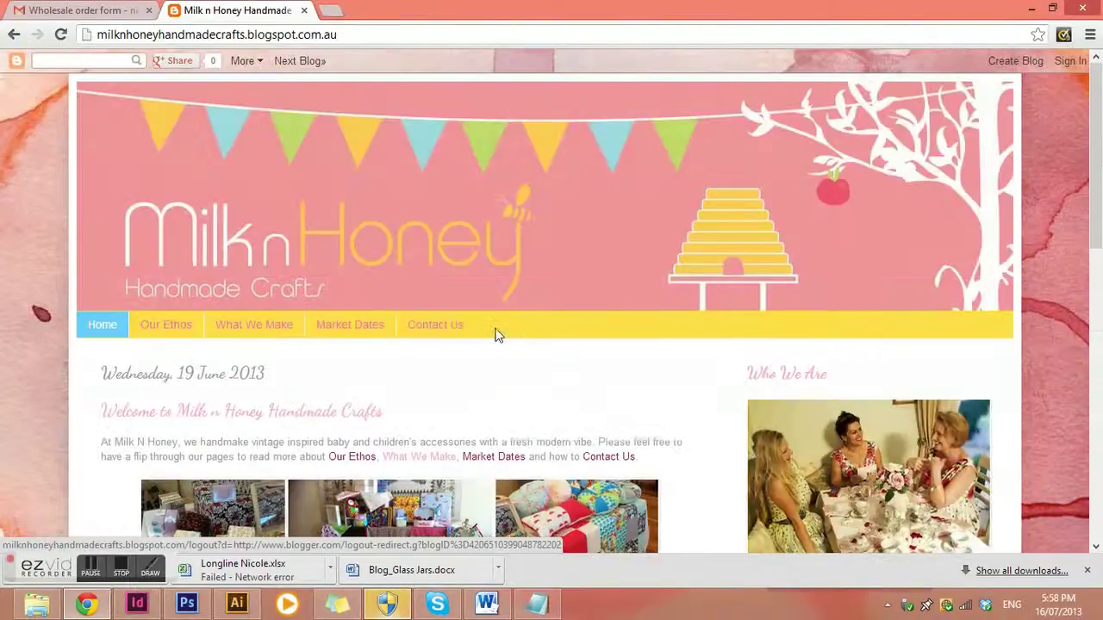
pyautogui.scroll(-3, 496, 336)
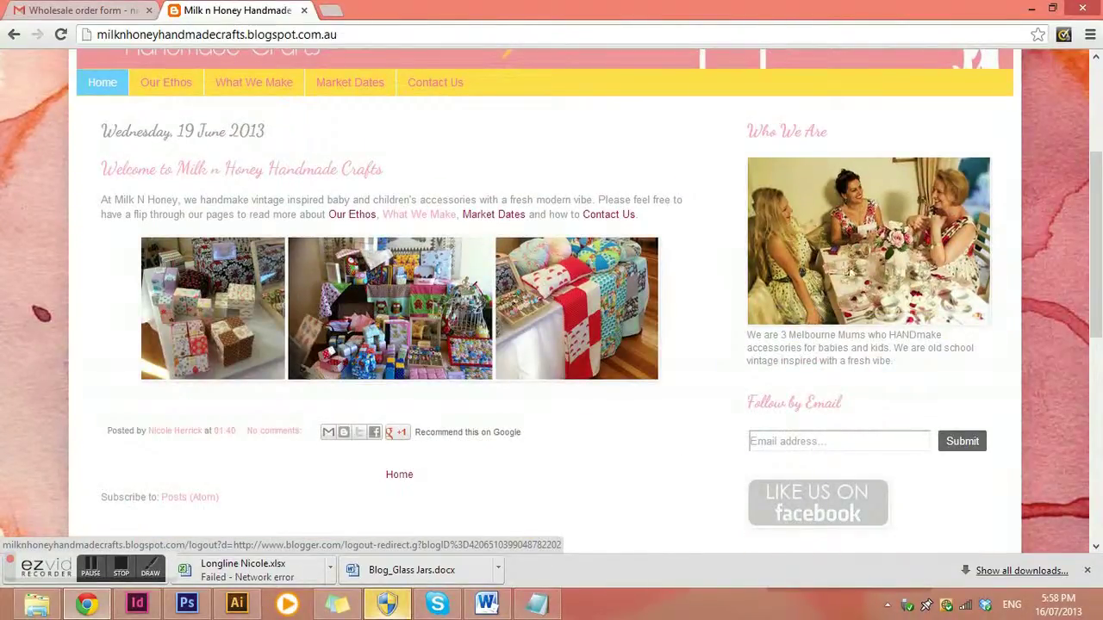
pyautogui.scroll(-5, 889, 277)
pyautogui.scroll(5, 900, 431)
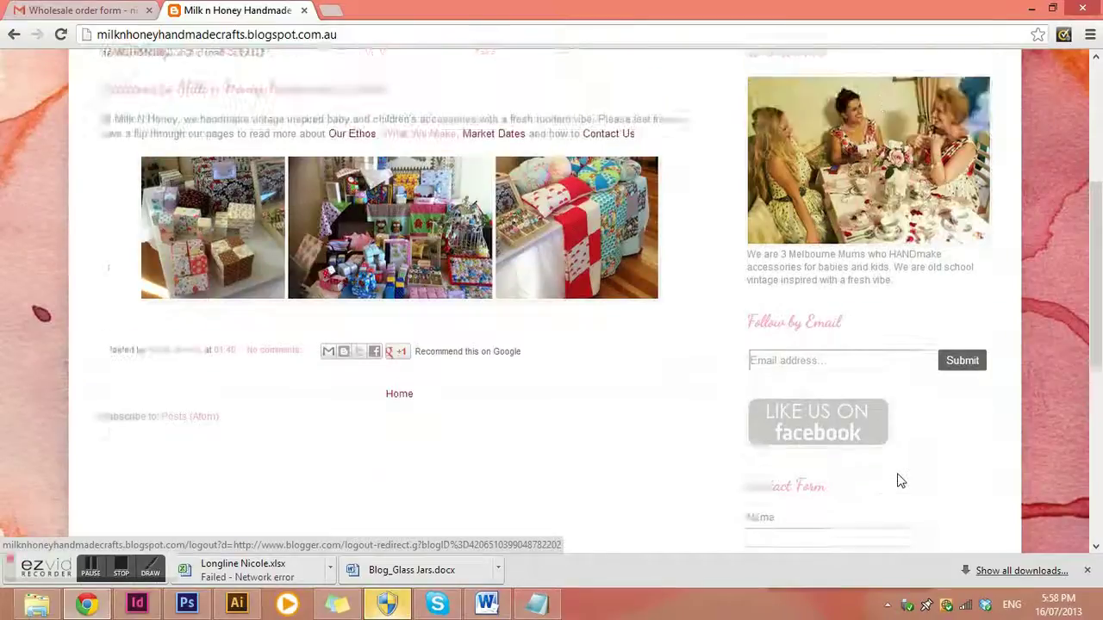
pyautogui.scroll(-2, 840, 521)
pyautogui.scroll(1, 874, 500)
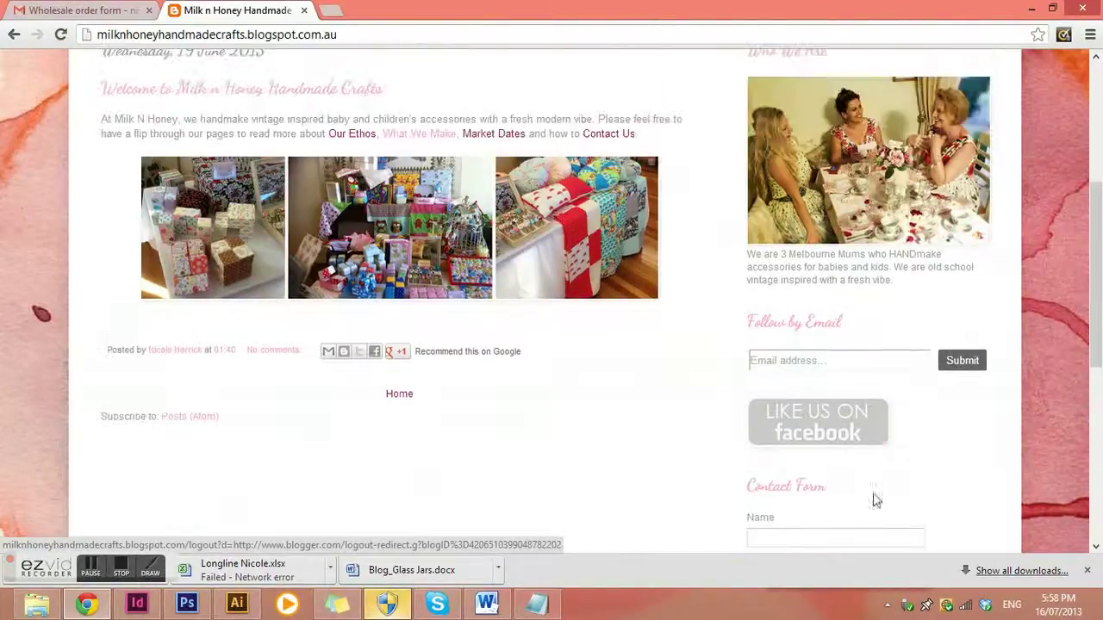
pyautogui.scroll(1, 870, 121)
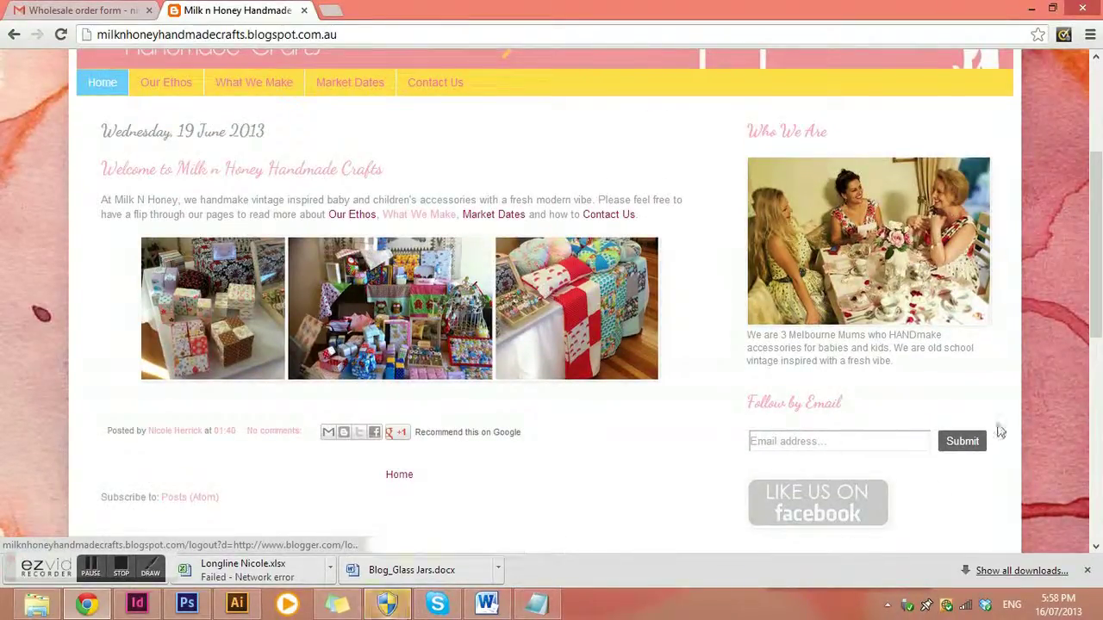
pyautogui.scroll(-3, 892, 460)
pyautogui.scroll(-2, 923, 524)
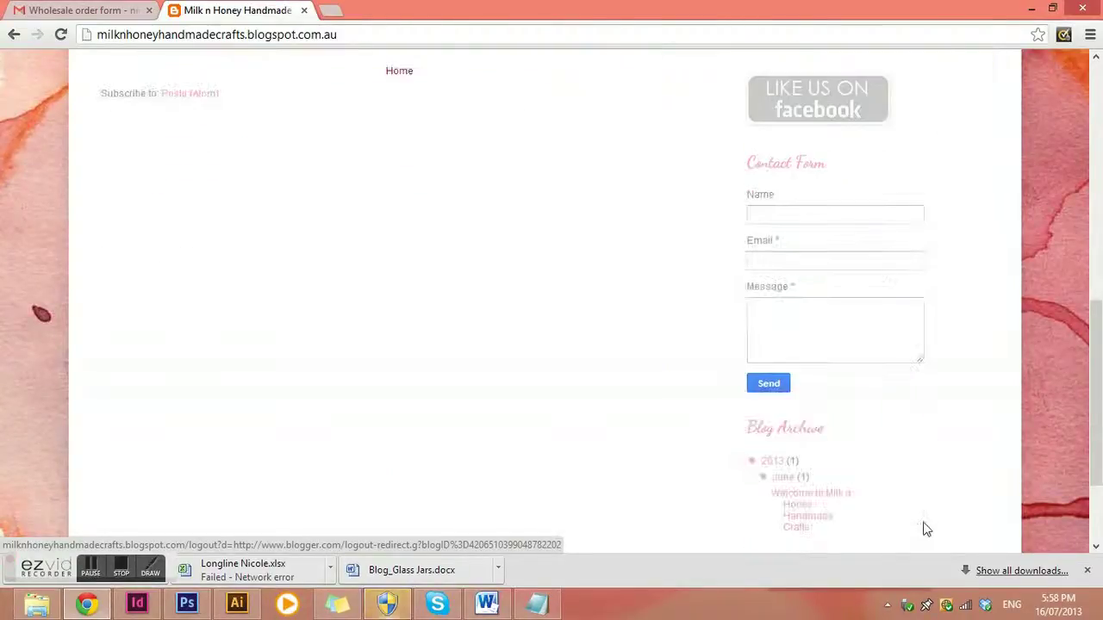
pyautogui.scroll(4, 923, 524)
pyautogui.scroll(3, 857, 240)
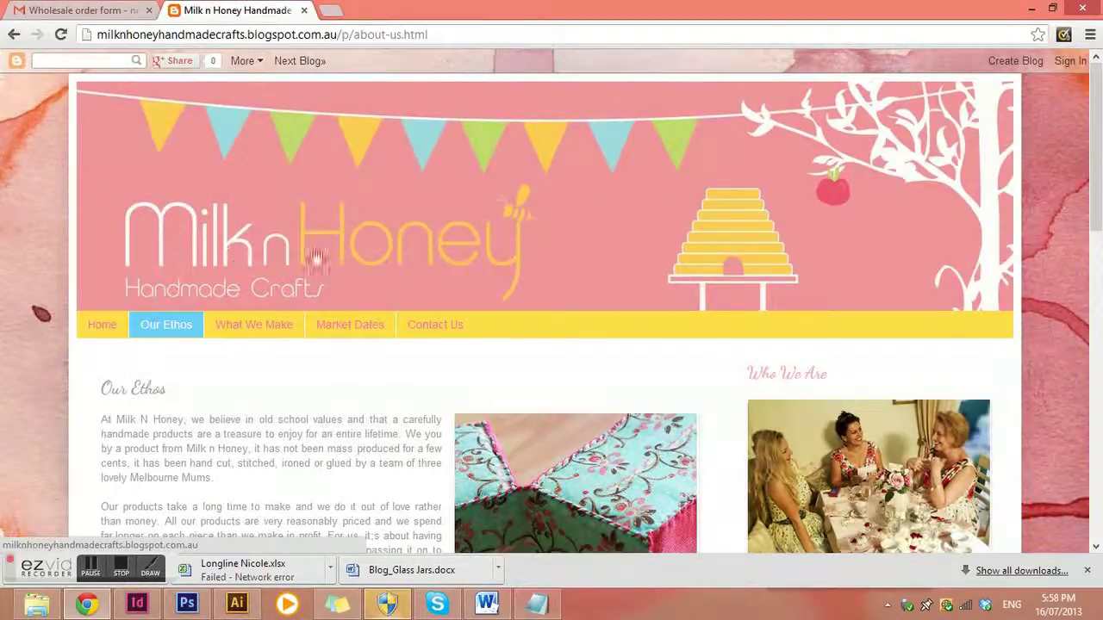
# Scroll through the Our Ethos page text and quilt photo
pyautogui.scroll(-3, 400, 326)
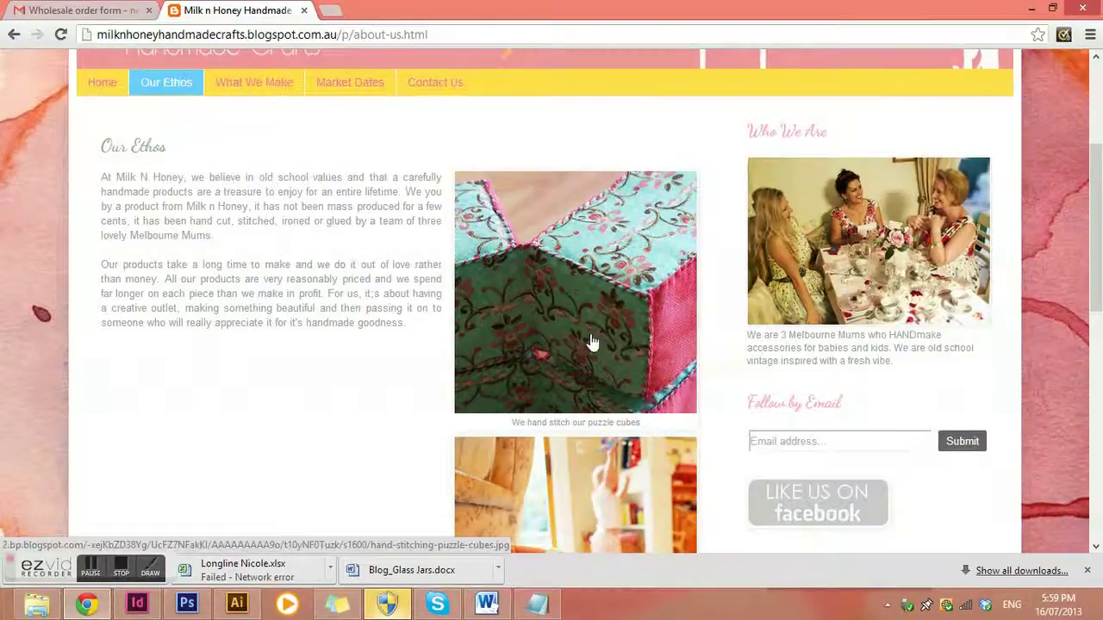
pyautogui.scroll(-4, 578, 284)
pyautogui.scroll(3, 546, 267)
pyautogui.scroll(2, 545, 267)
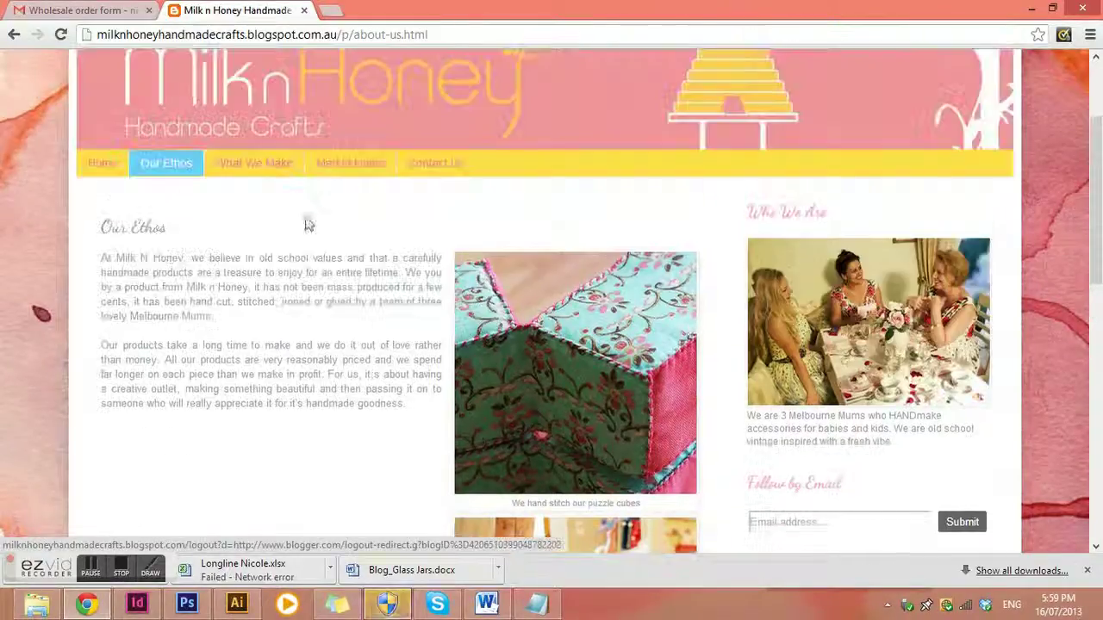
# Browse the What We Make products, such as Round Sprocket Cushions $25 and Boys cot quilts $75
pyautogui.click(246, 166)
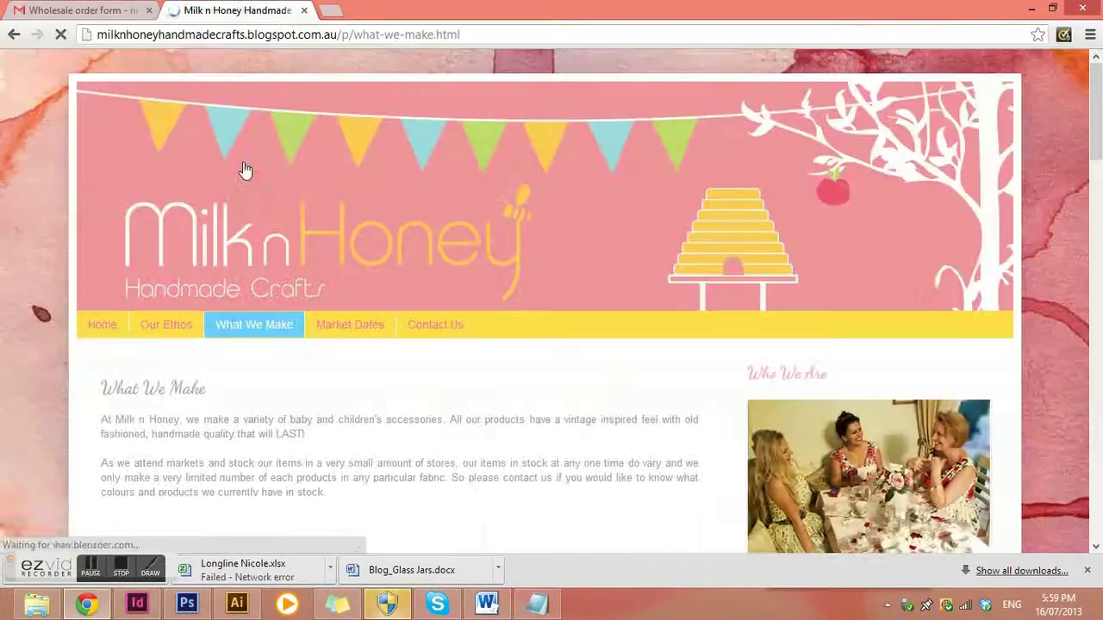
pyautogui.scroll(-3, 448, 289)
pyautogui.scroll(-2, 491, 311)
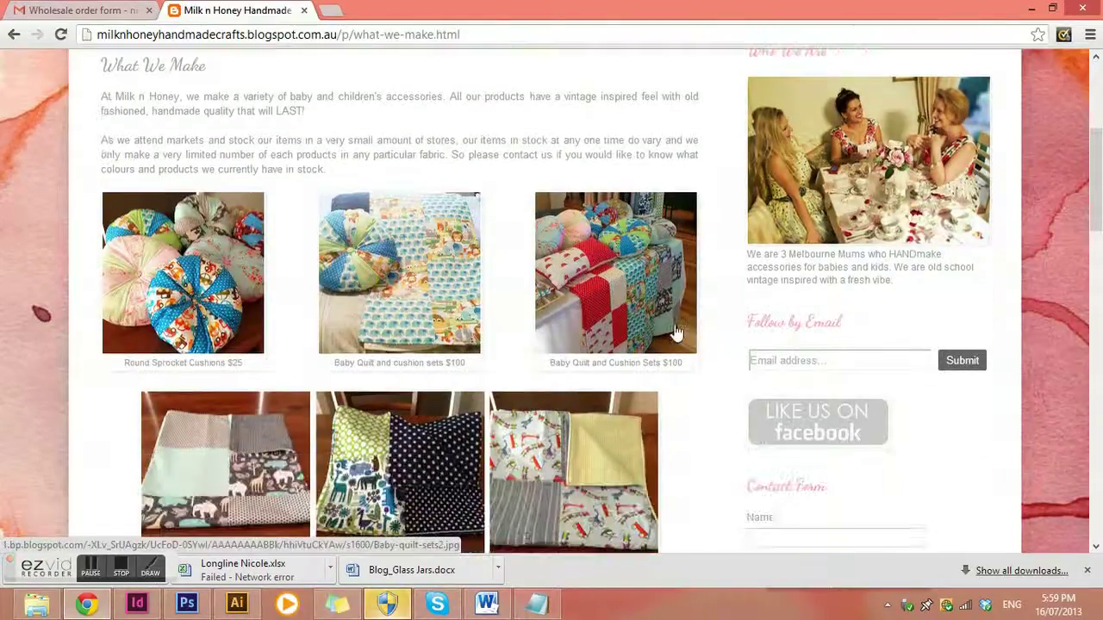
pyautogui.scroll(3, 505, 349)
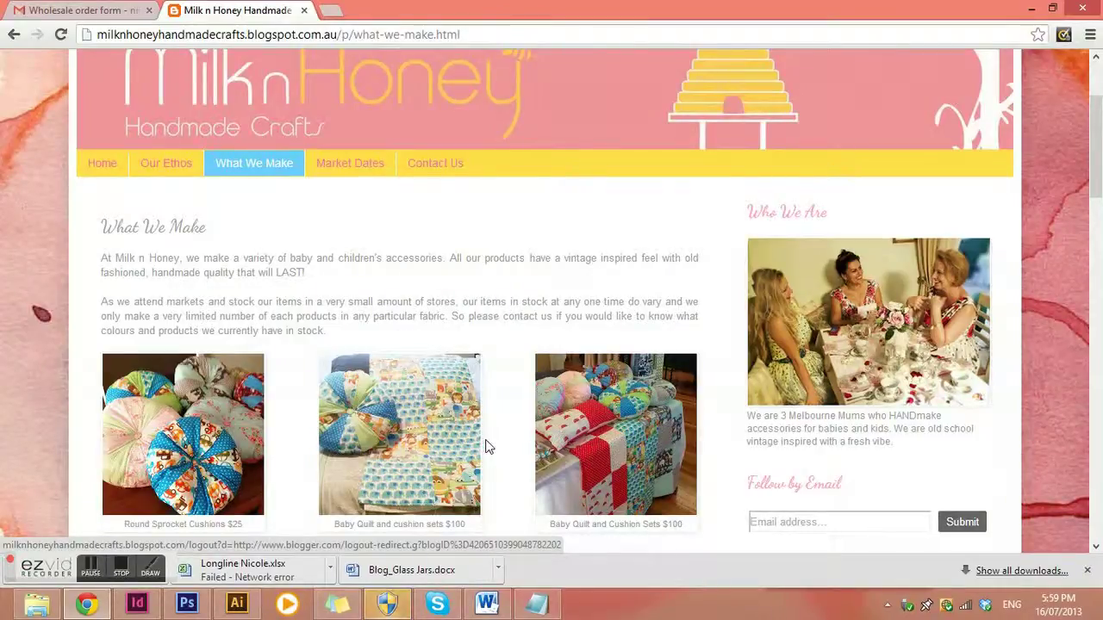
pyautogui.scroll(-1, 486, 450)
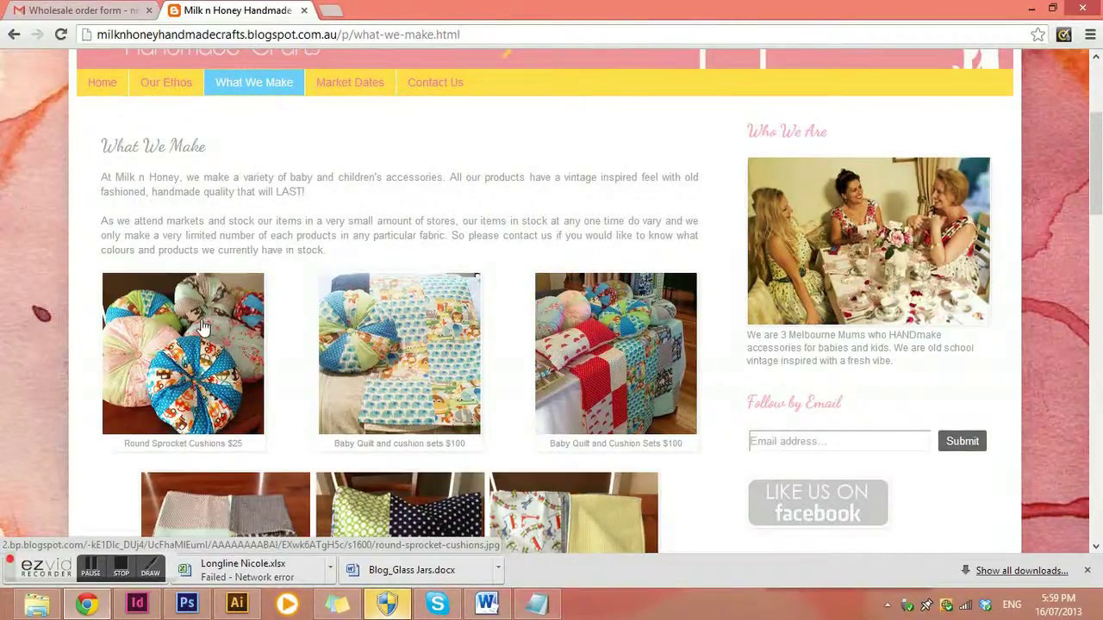
pyautogui.scroll(-1, 593, 325)
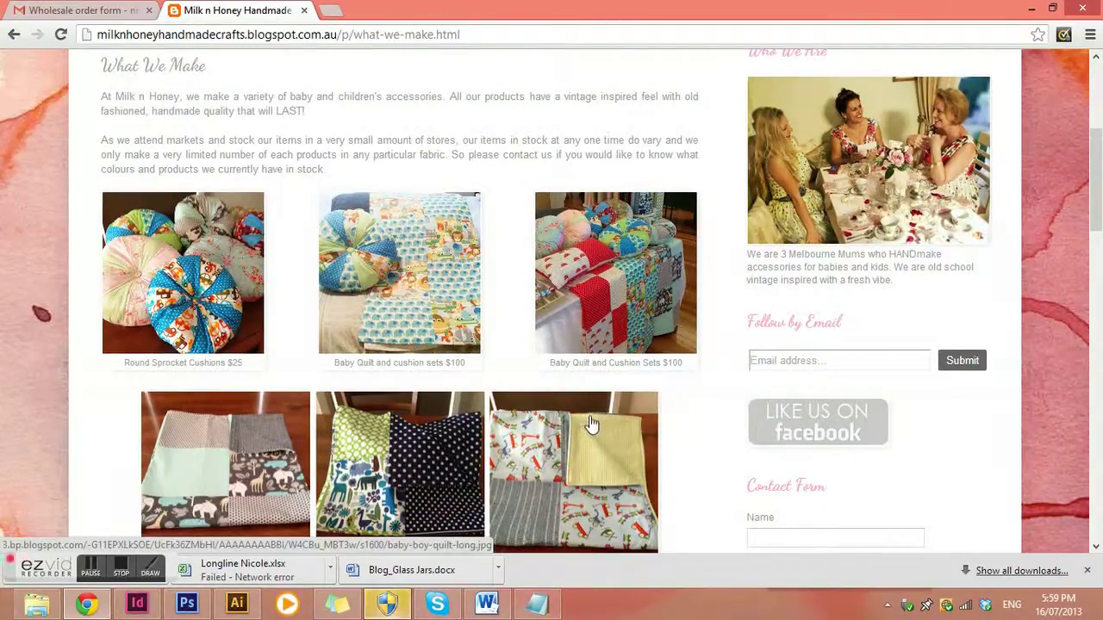
pyautogui.scroll(3, 609, 307)
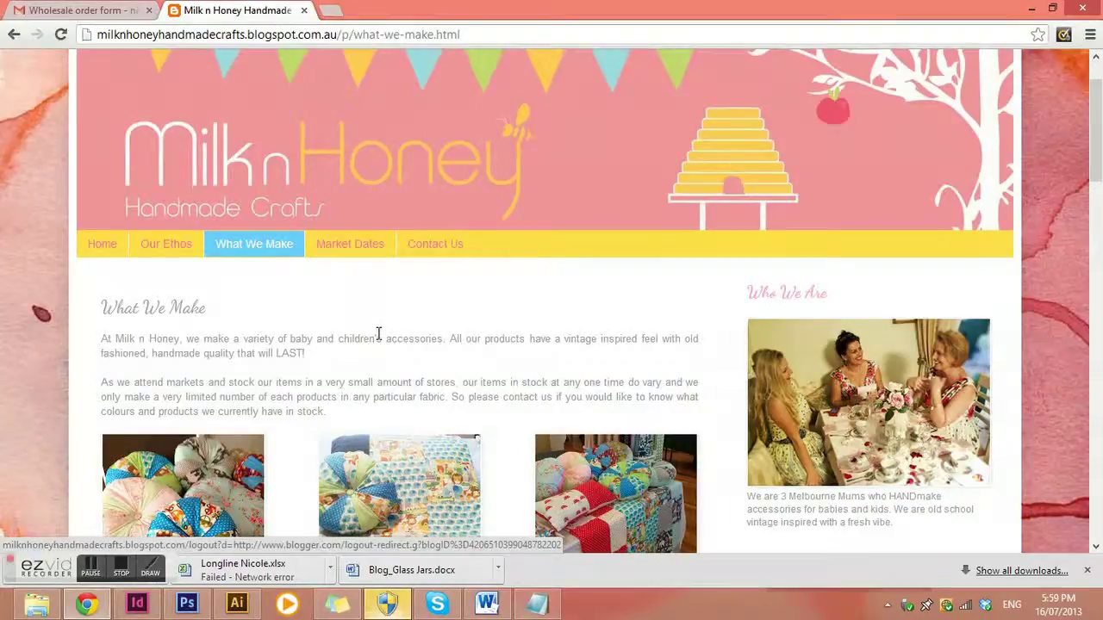
pyautogui.scroll(-5, 416, 341)
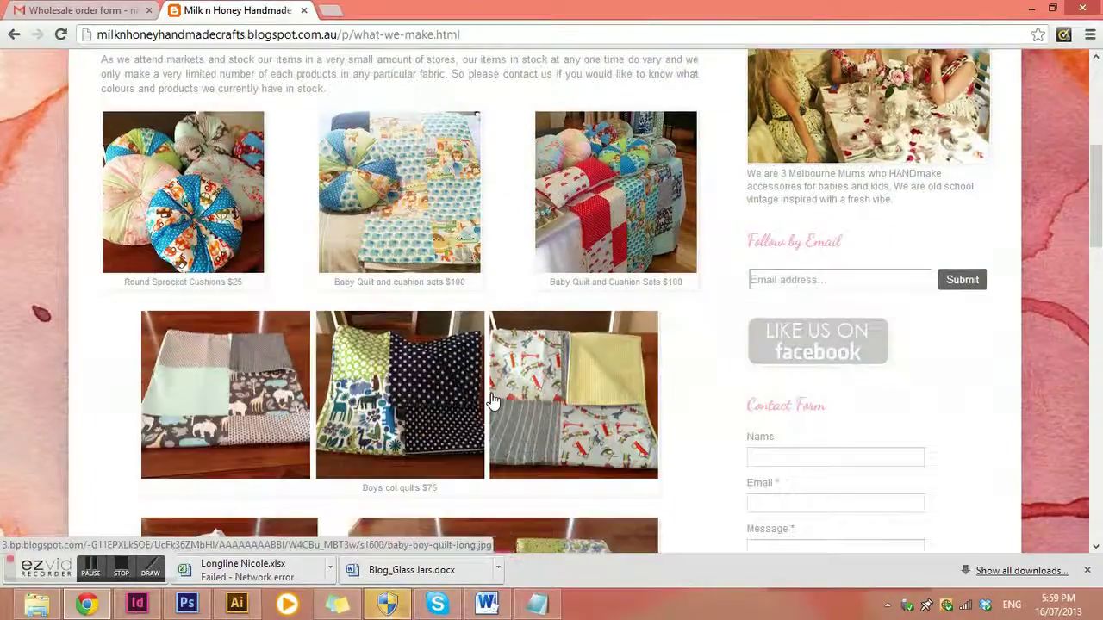
pyautogui.scroll(4, 204, 315)
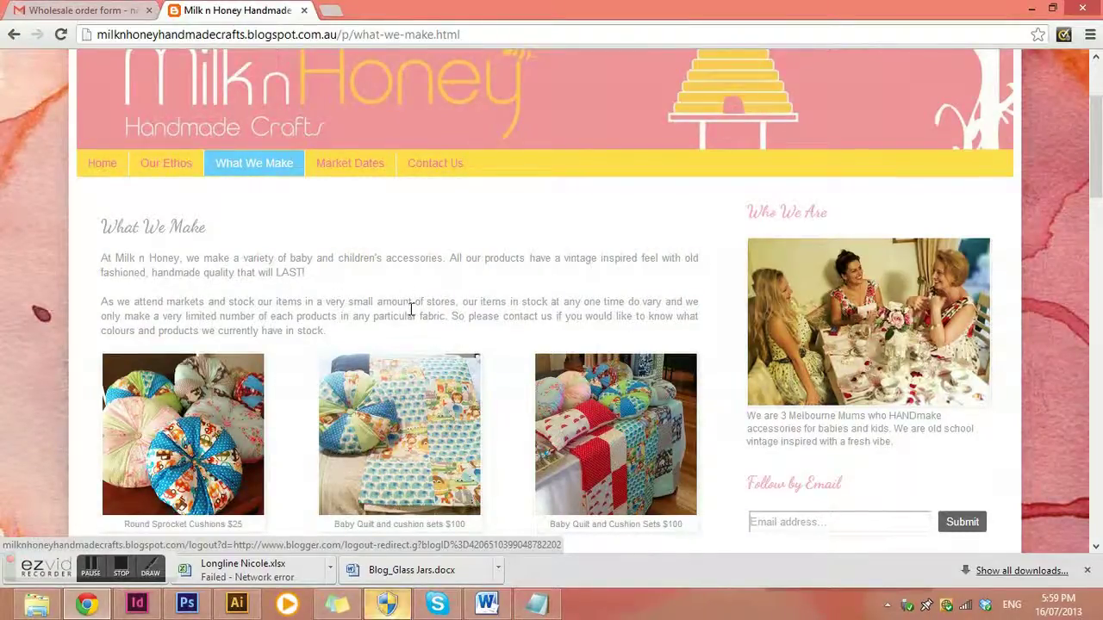
# Glance at Market Dates, then read the Contact Us page's phone-ordering details
pyautogui.click(366, 166)
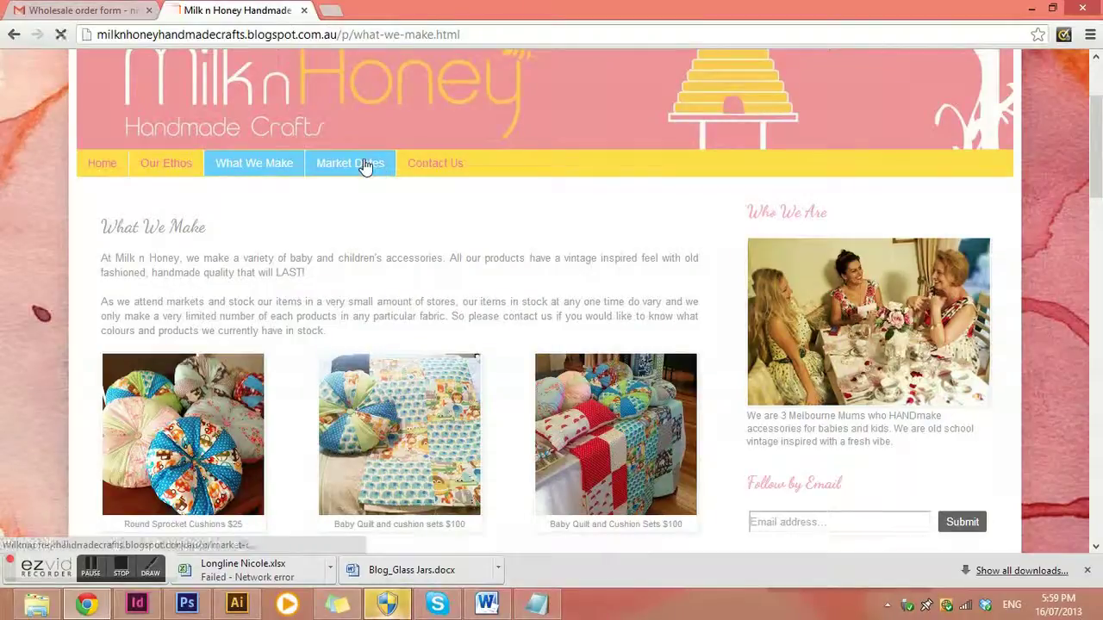
pyautogui.scroll(-2, 456, 349)
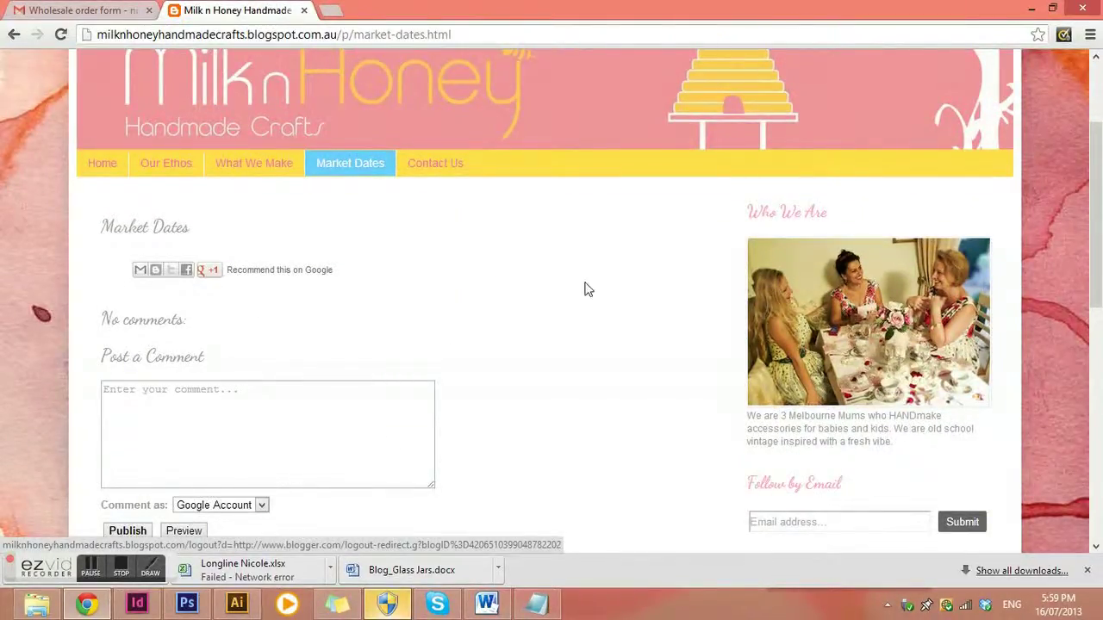
pyautogui.click(455, 166)
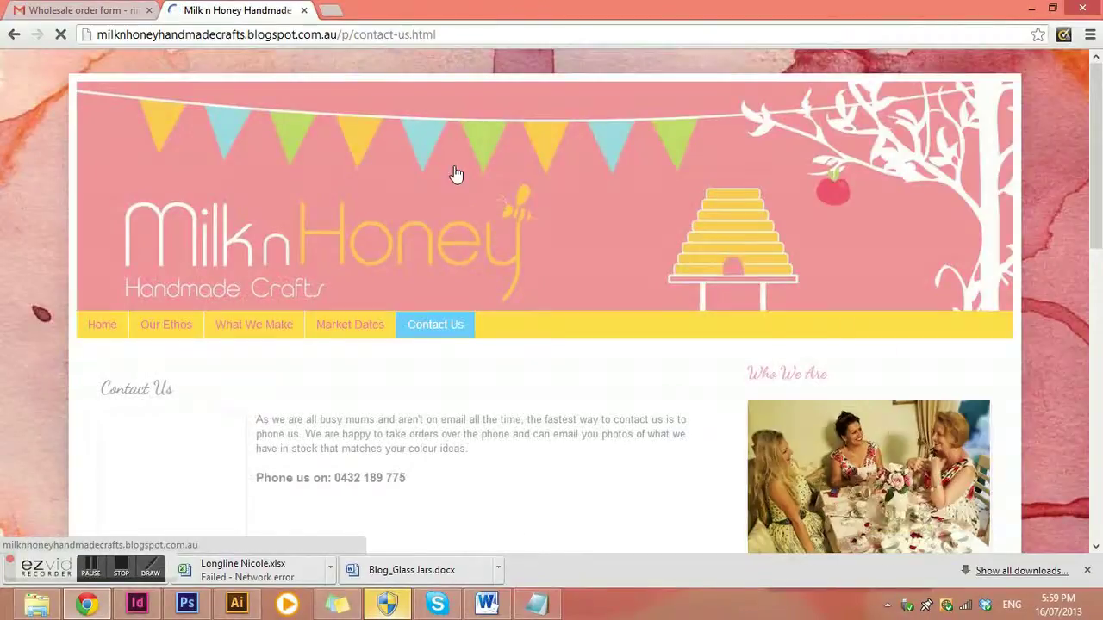
pyautogui.scroll(-1, 603, 362)
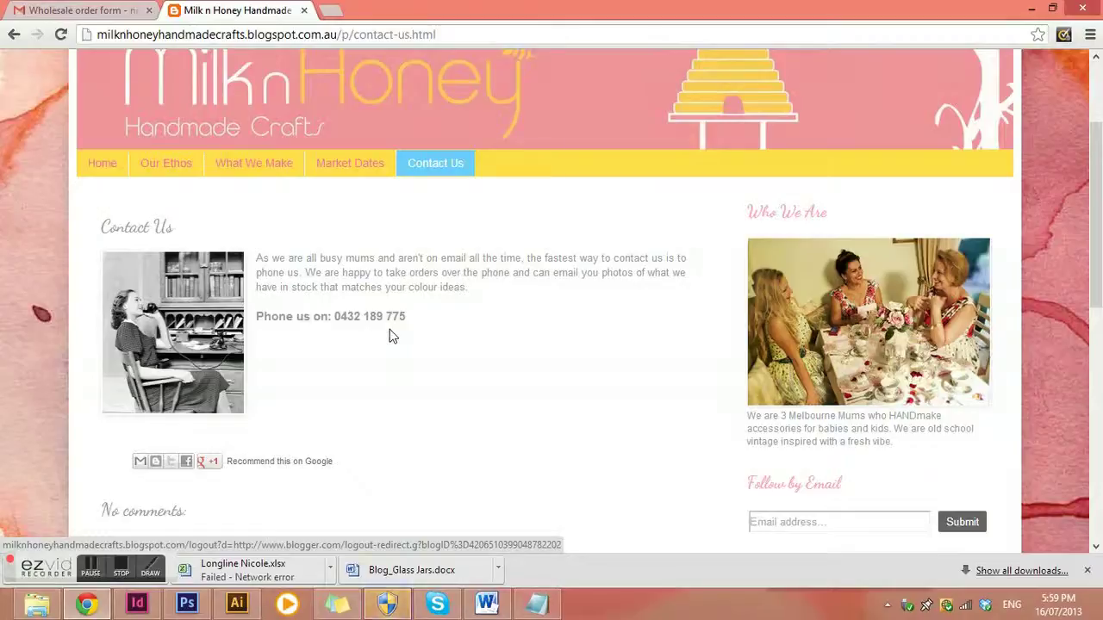
pyautogui.scroll(-1, 389, 335)
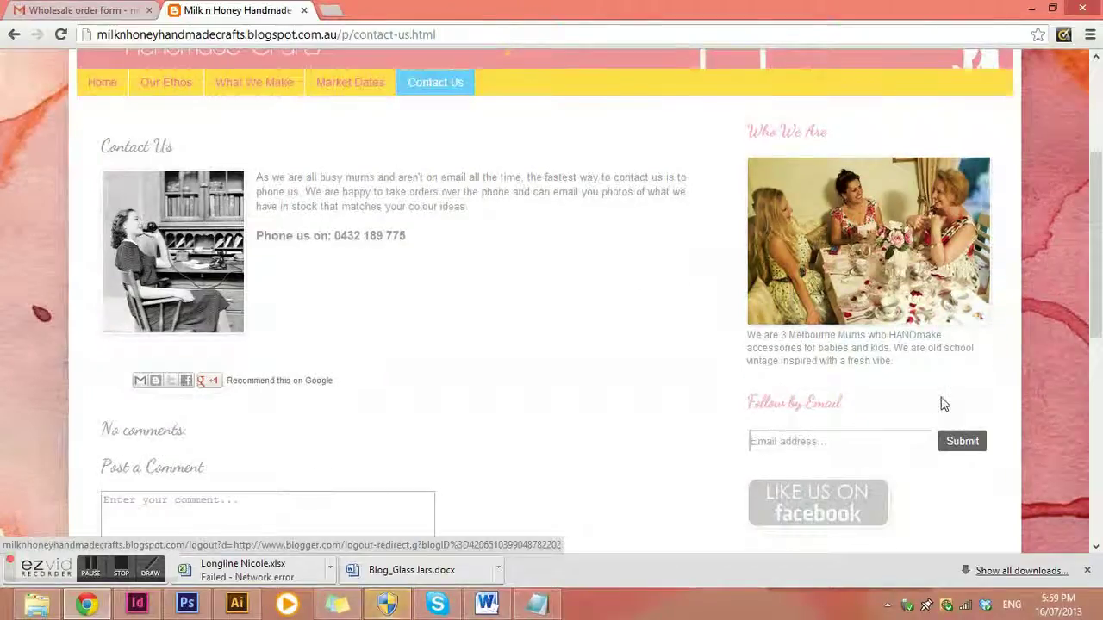
pyautogui.scroll(-3, 943, 401)
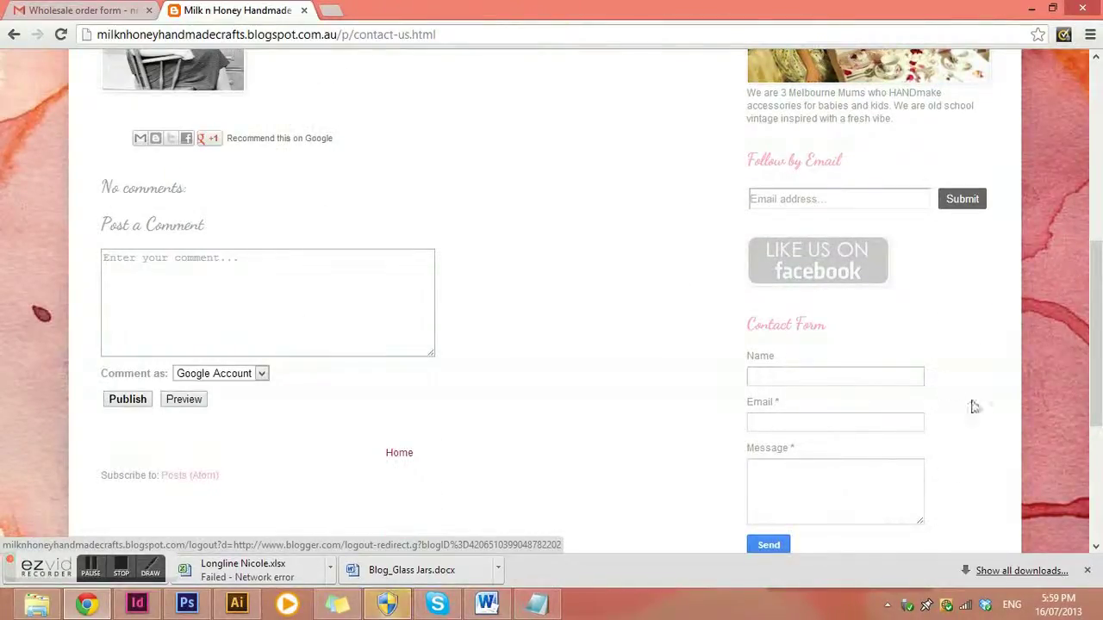
pyautogui.scroll(3, 861, 376)
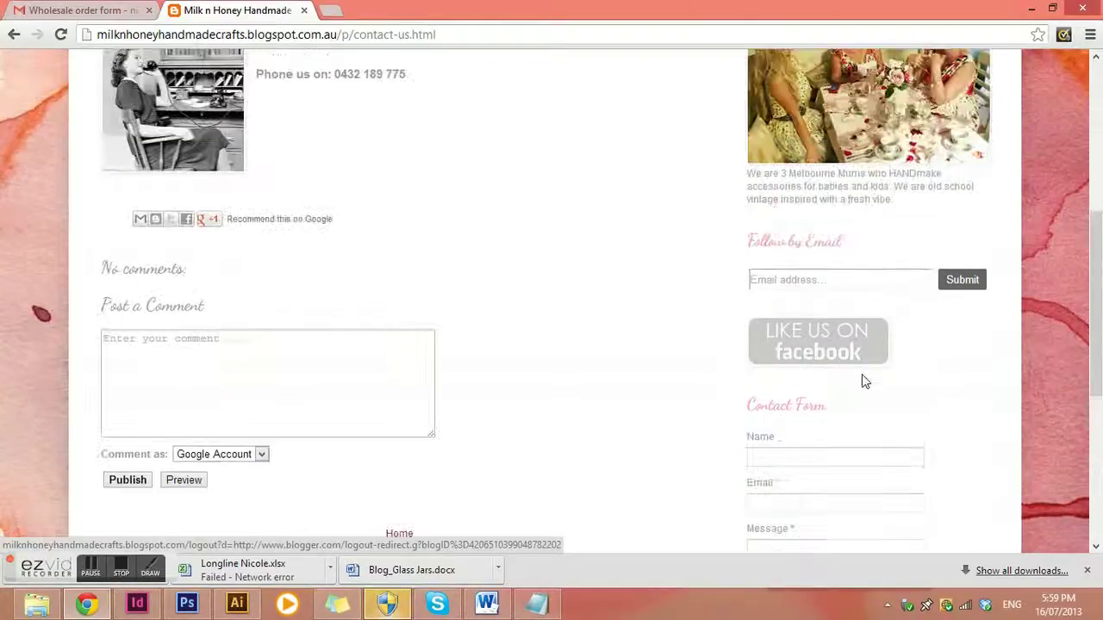
pyautogui.scroll(-5, 872, 405)
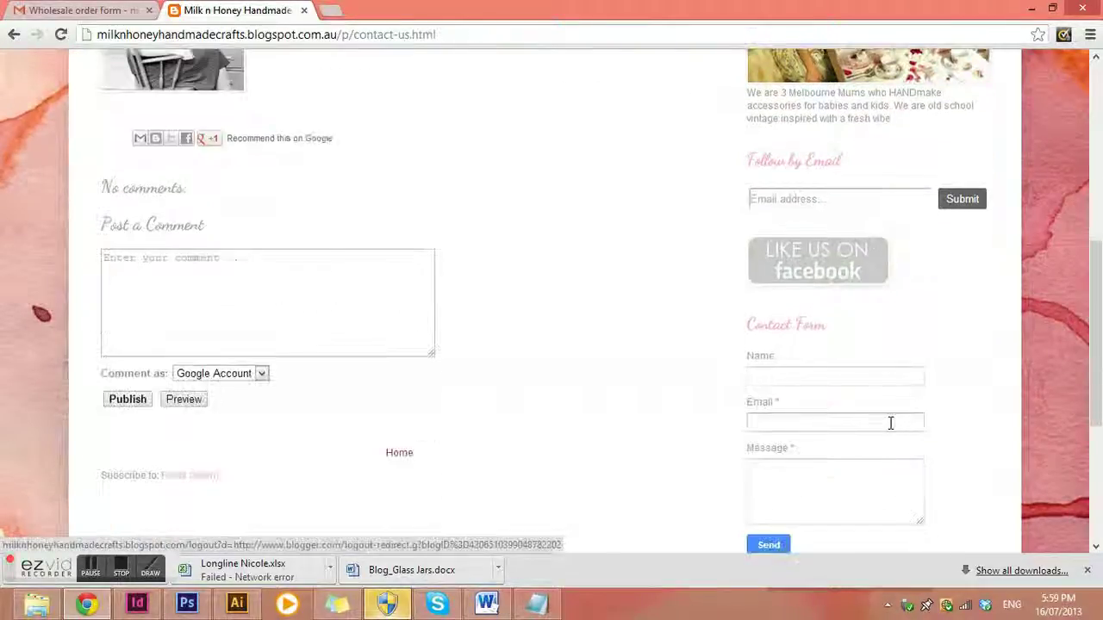
pyautogui.scroll(4, 970, 435)
pyautogui.scroll(1, 970, 446)
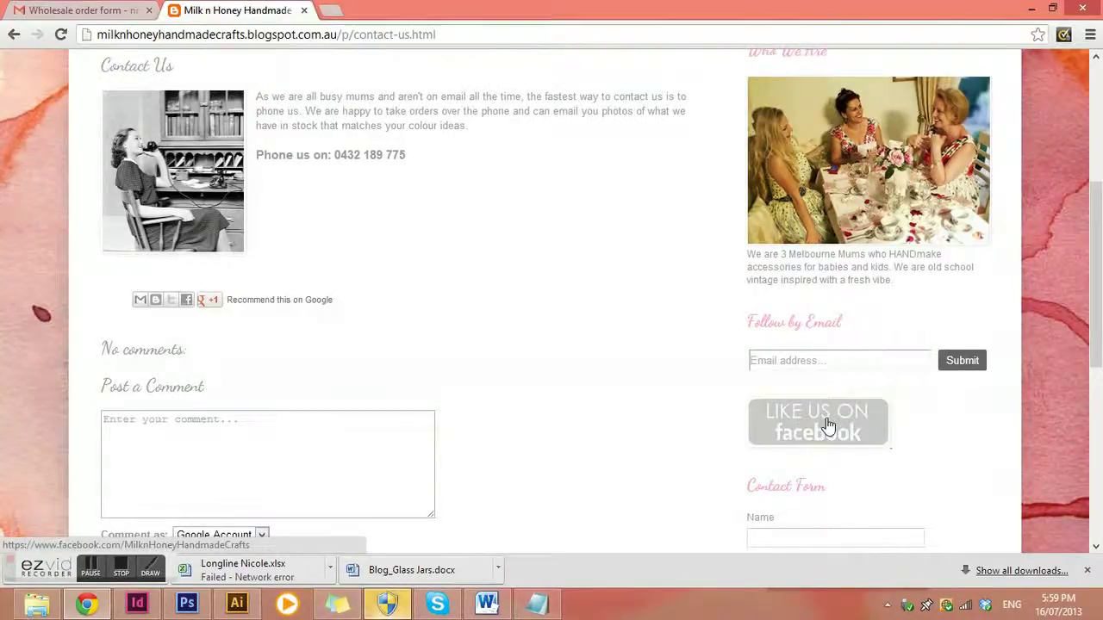
pyautogui.scroll(2, 827, 425)
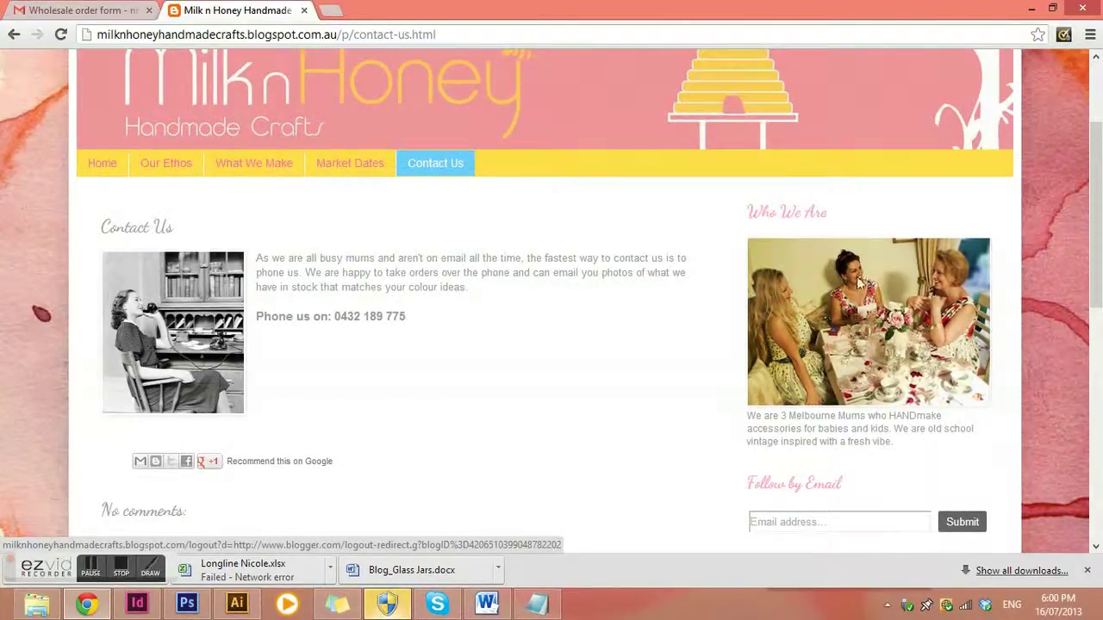
pyautogui.scroll(2, 882, 366)
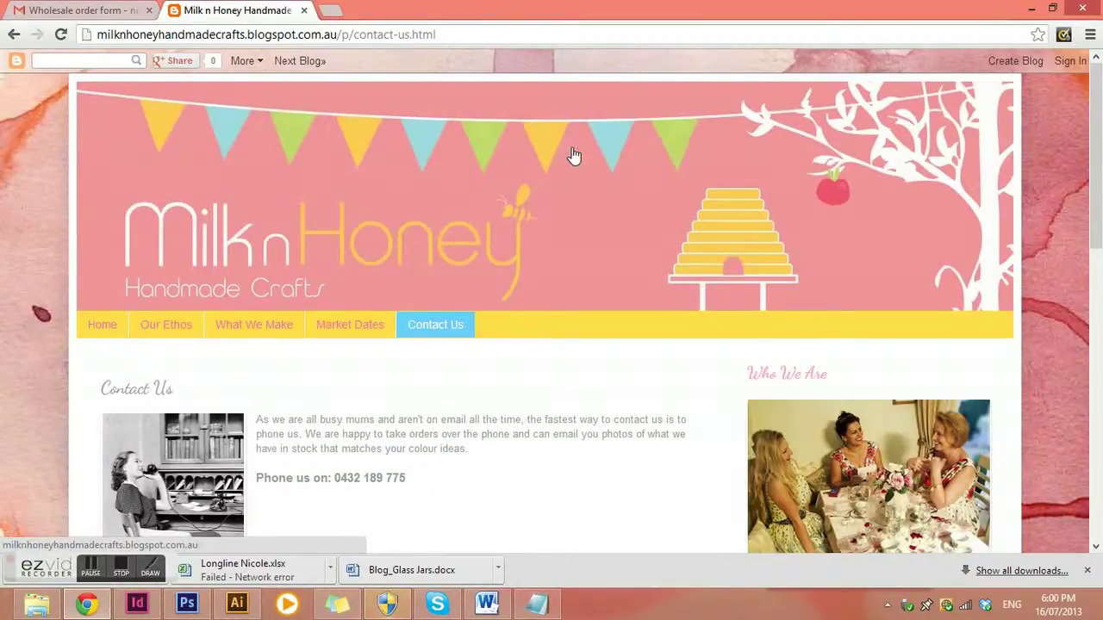
# Sign in to Blogger using the saved Google account e-mail and its password
pyautogui.click(1069, 66)
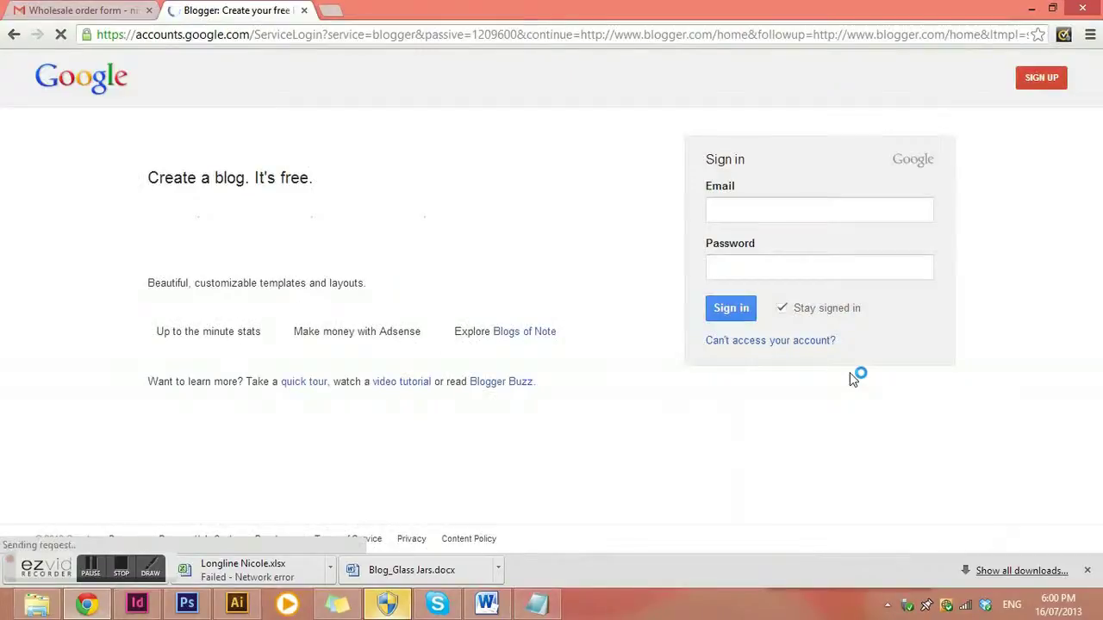
pyautogui.click(795, 212)
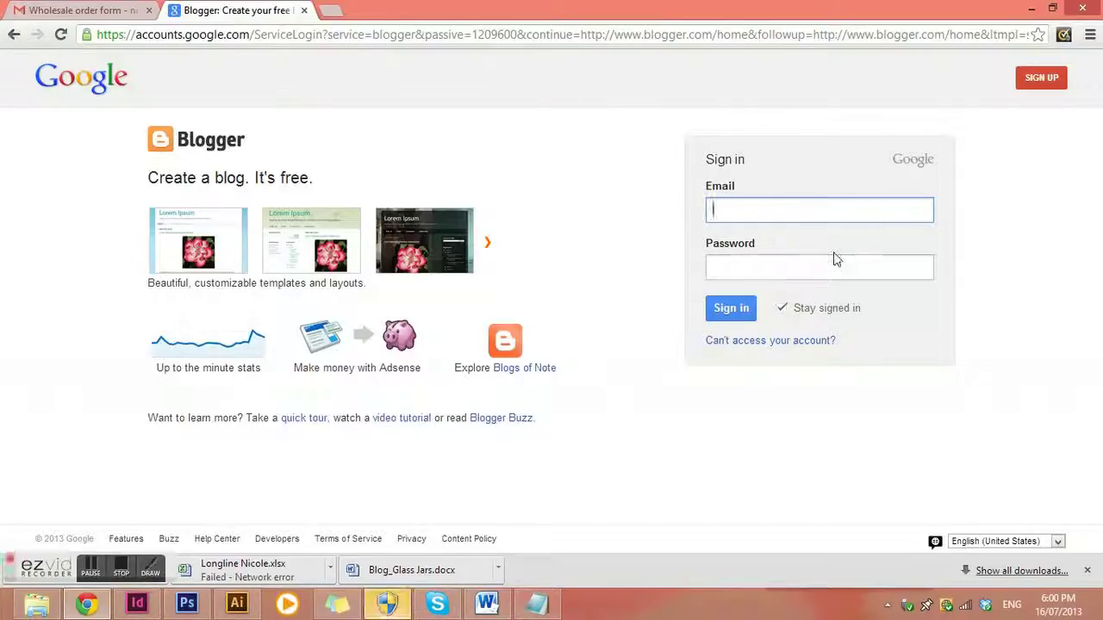
pyautogui.click(832, 216)
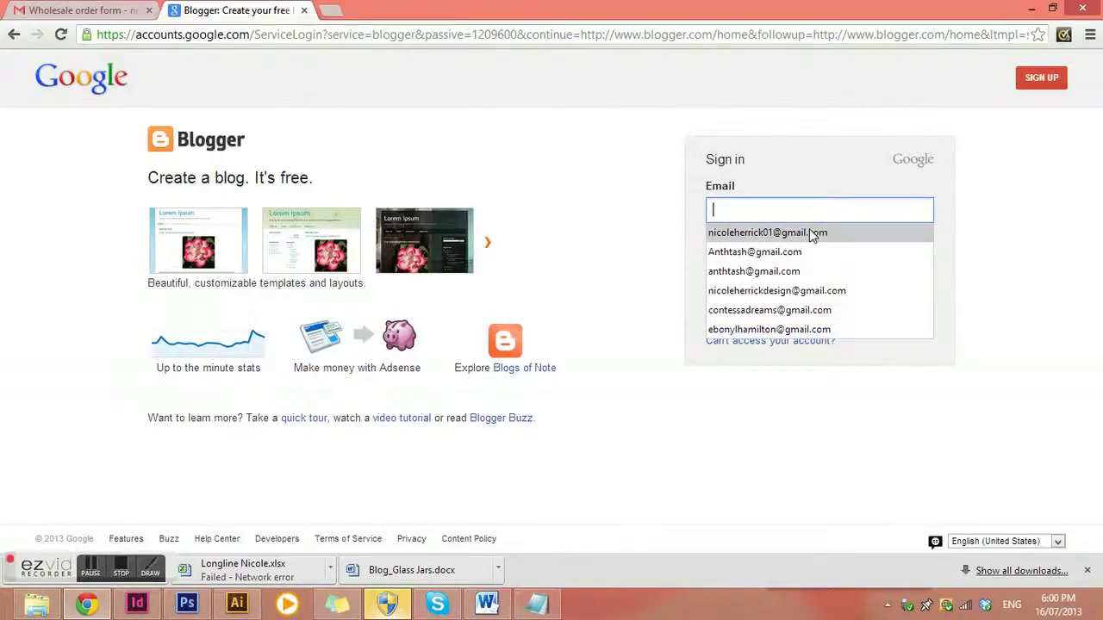
pyautogui.click(810, 231)
pyautogui.click(773, 266)
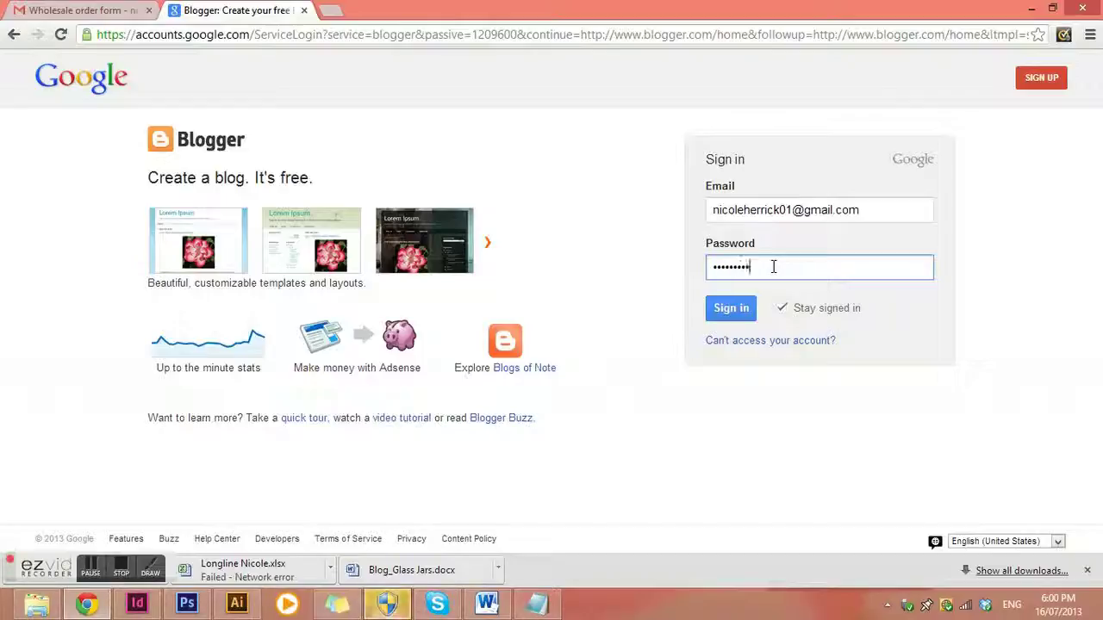
pyautogui.press('Return')
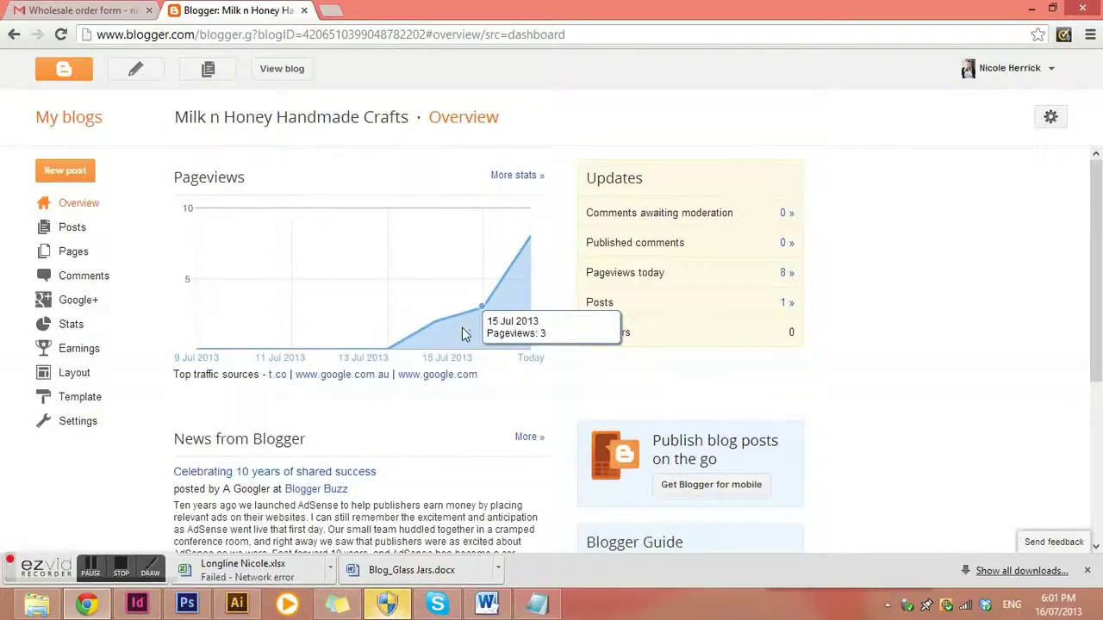
# Scroll the dashboard Overview, checking pageviews climb from 2 on 14 Jul 2013 to 8 today
pyautogui.scroll(-2, 639, 387)
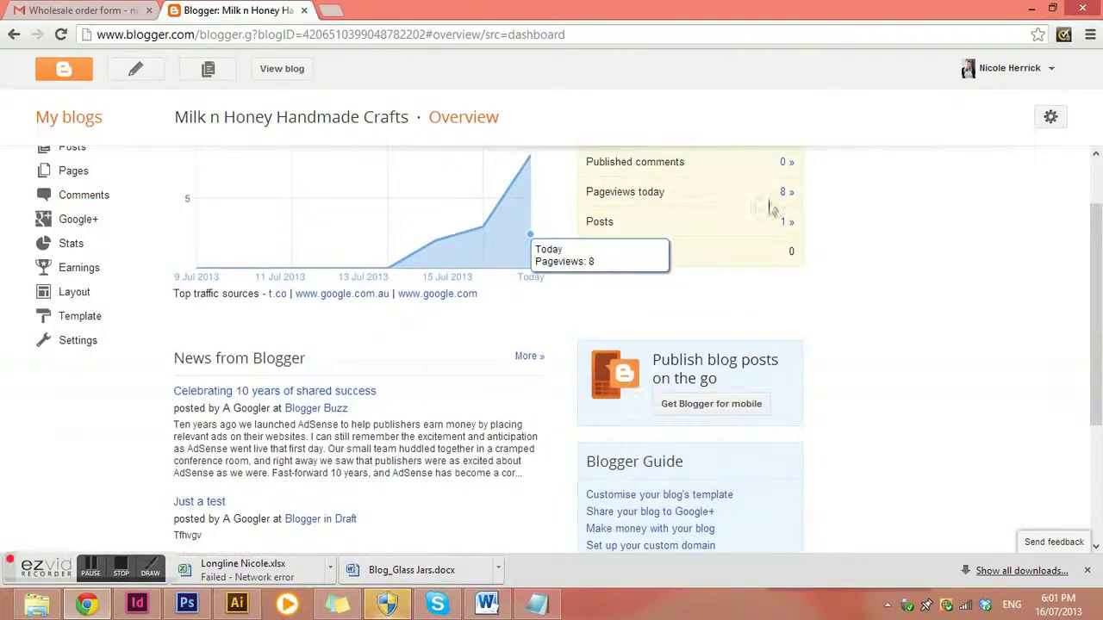
pyautogui.scroll(2, 712, 273)
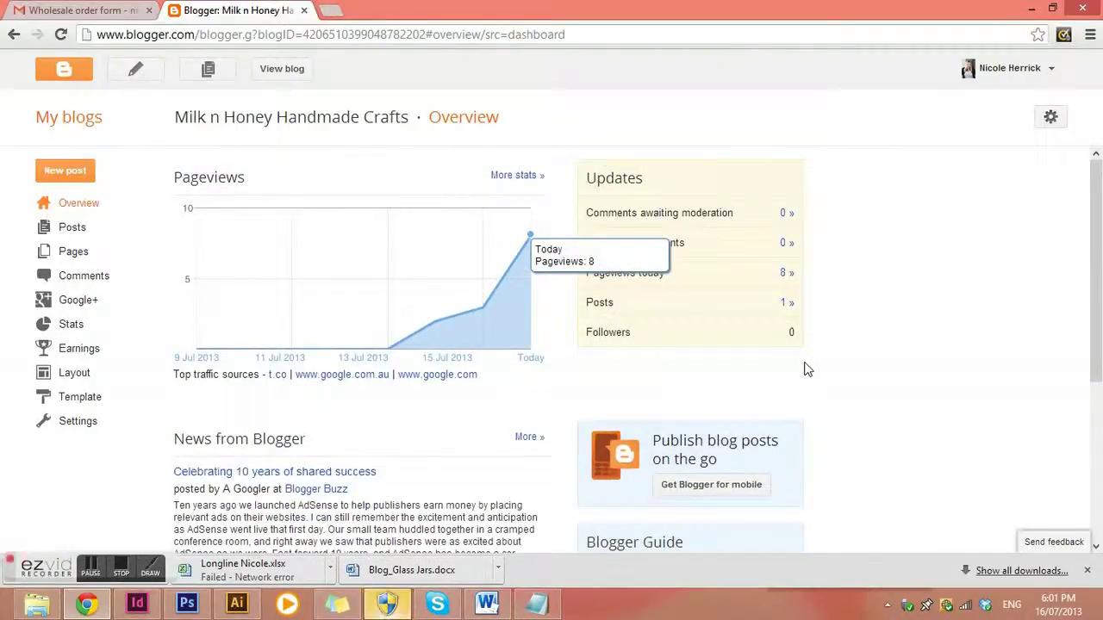
pyautogui.scroll(-2, 801, 369)
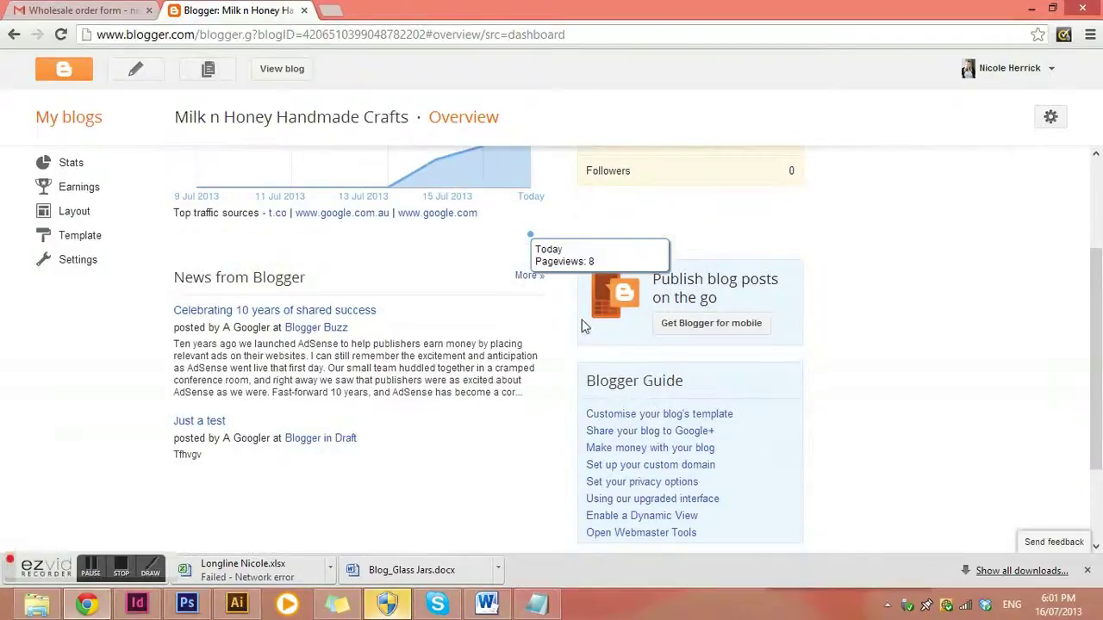
pyautogui.scroll(-1, 581, 328)
pyautogui.scroll(3, 396, 268)
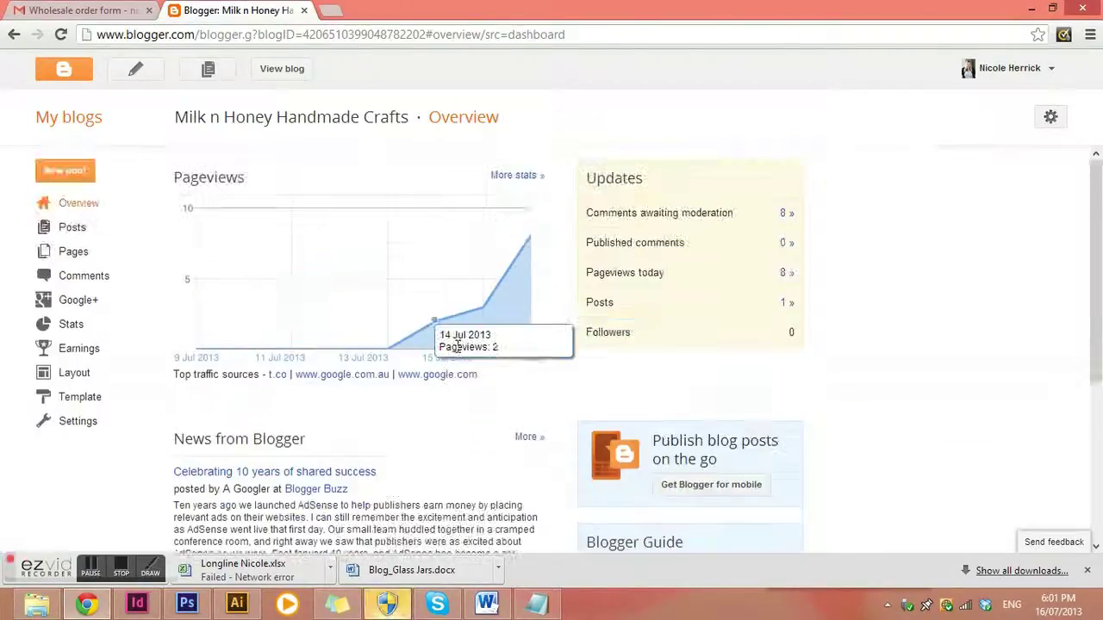
# Open the All posts list, preview the live blog's Our Ethos page in a new tab, then return
pyautogui.click(72, 229)
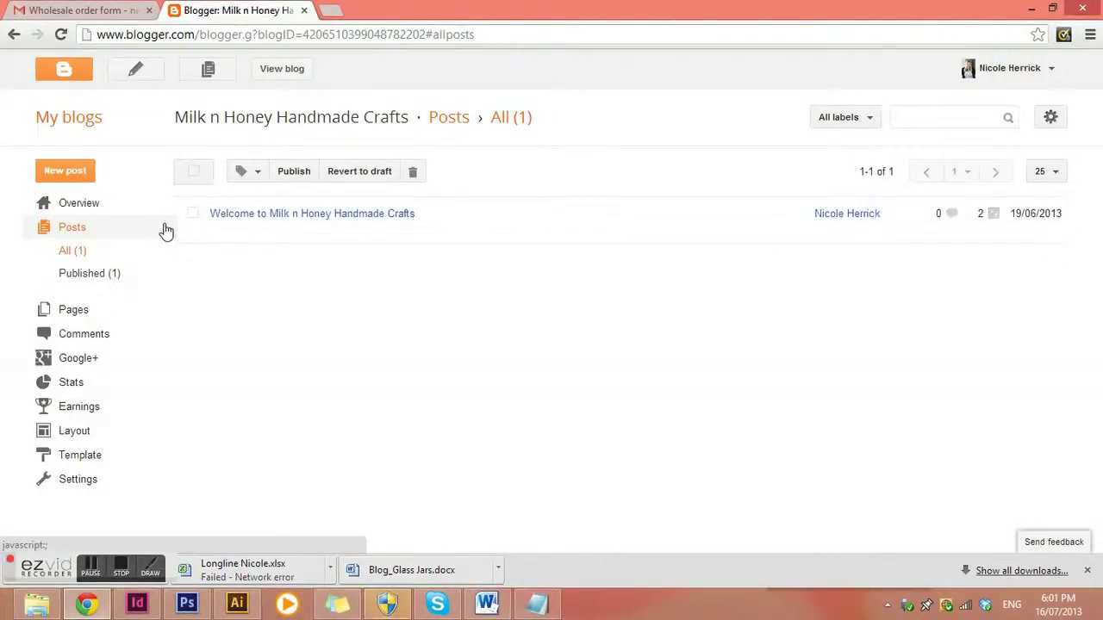
pyautogui.click(287, 73)
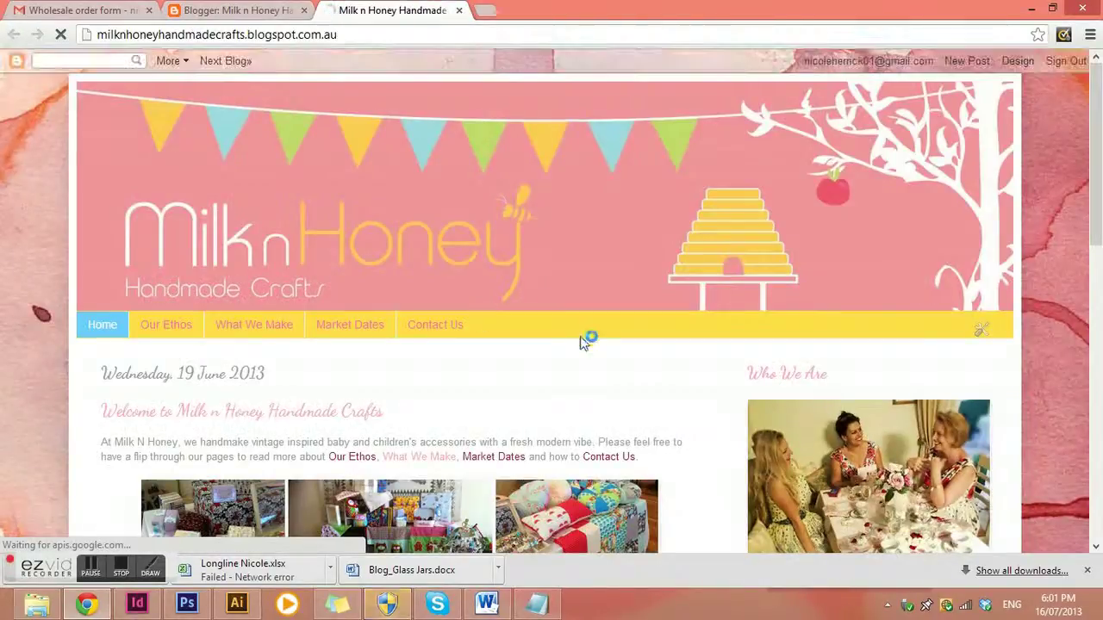
pyautogui.scroll(-2, 687, 396)
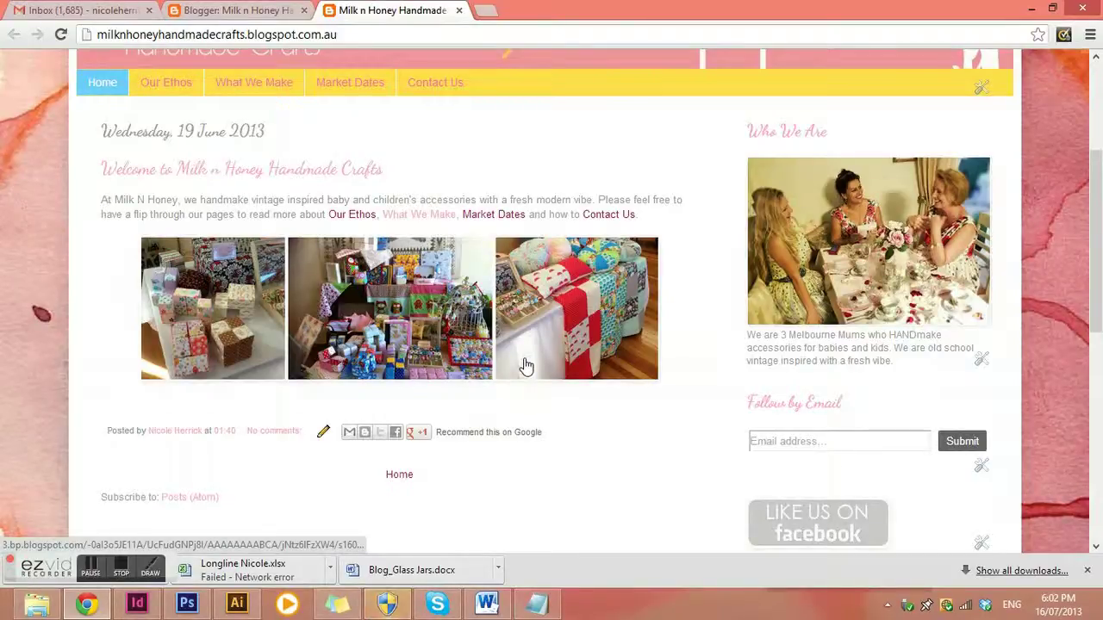
pyautogui.scroll(1, 246, 233)
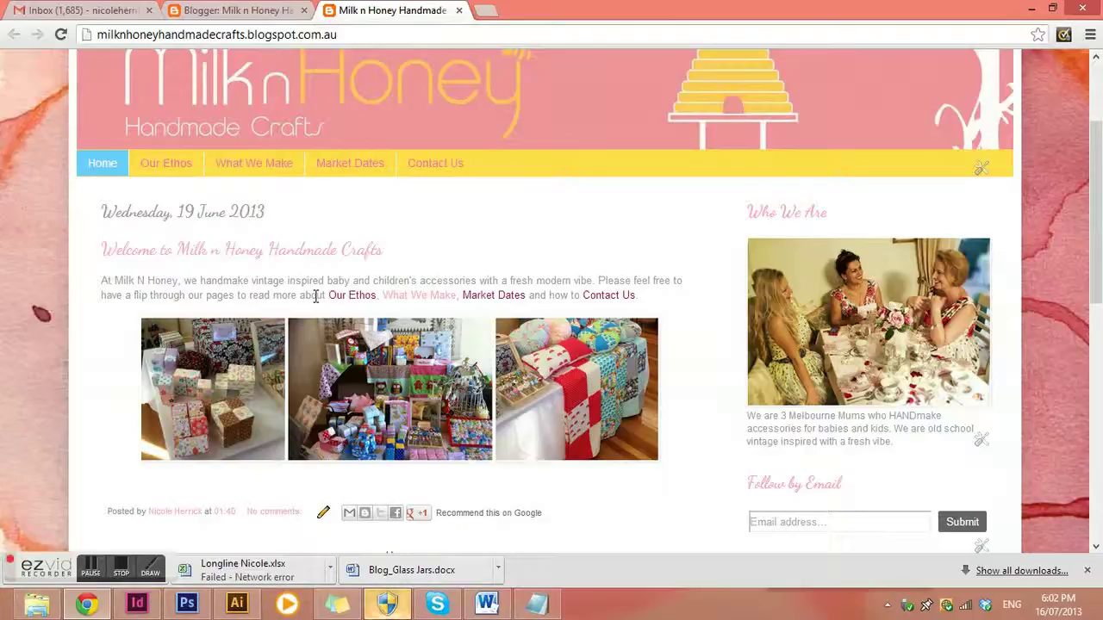
pyautogui.click(178, 164)
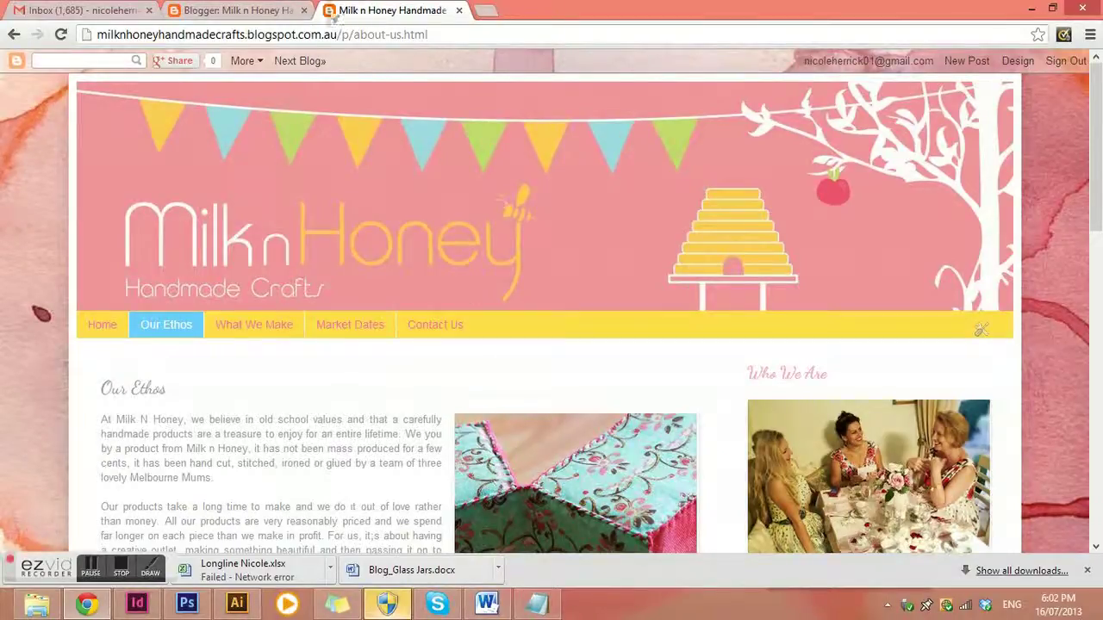
pyautogui.click(269, 11)
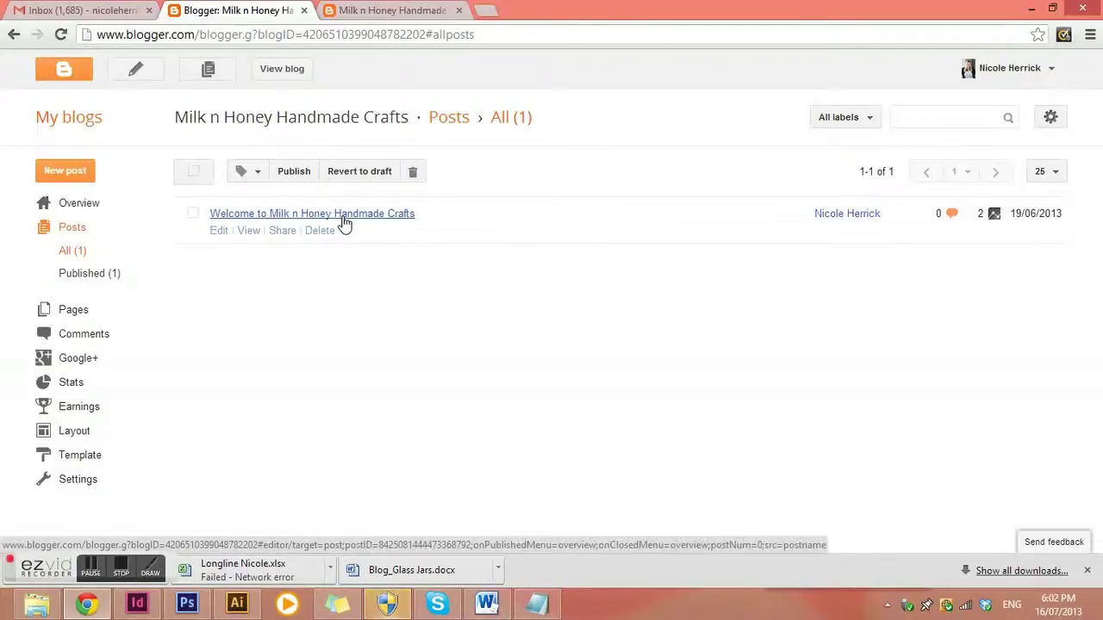
# Create a new Milk n Honey post and place the cursor in its Post title field
pyautogui.click(64, 172)
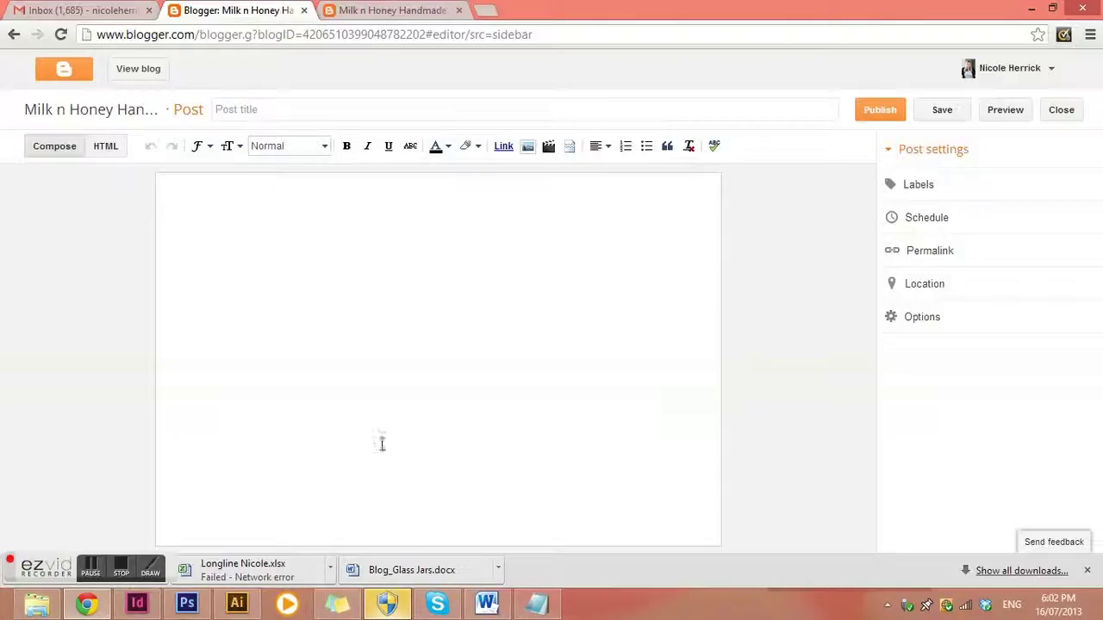
pyautogui.click(243, 110)
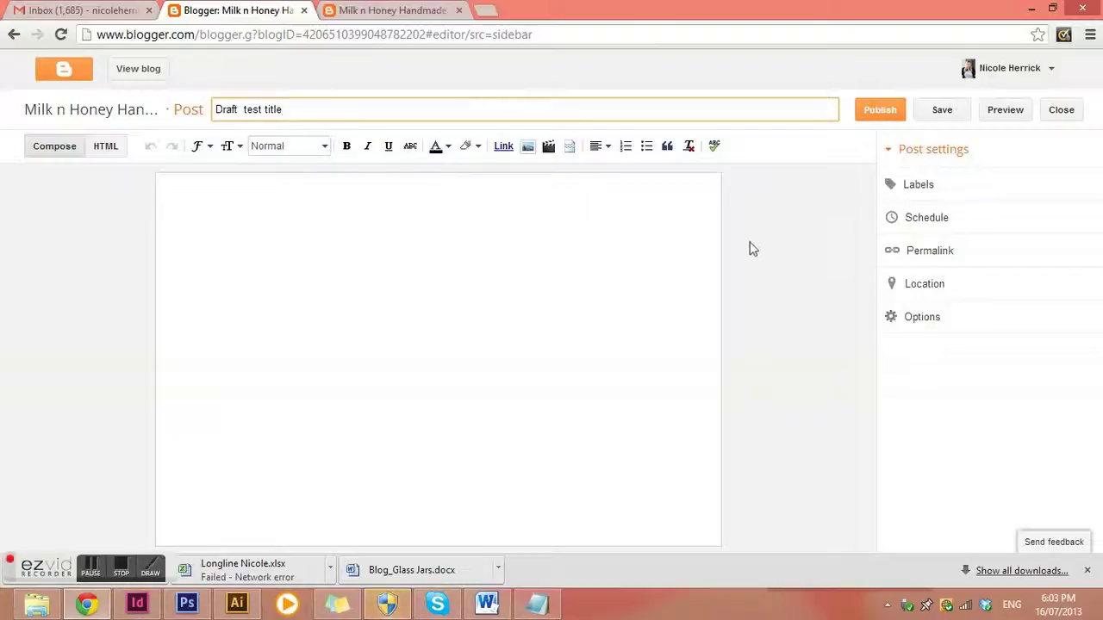
# Type 'fb.nkfjbskbsdbvahdvzvzc vz' in the body, set it to Arial, then append 'vzvbncngng'
pyautogui.click(325, 260)
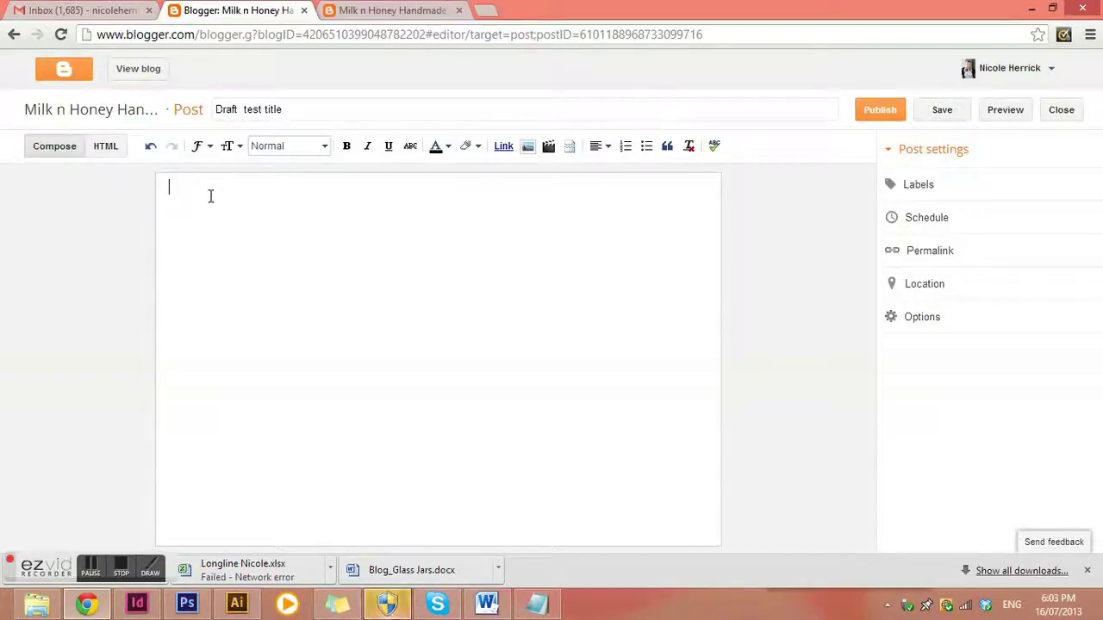
pyautogui.write('fb.nkfjbskbsdbvahdvzvzc vz')
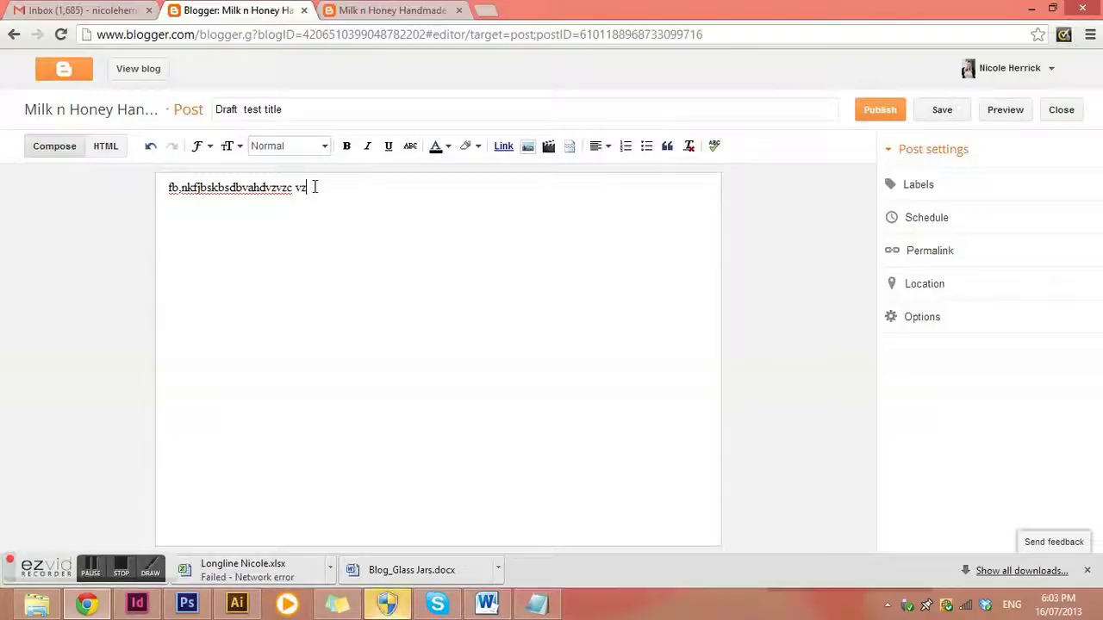
pyautogui.moveTo(314, 187); pyautogui.dragTo(117, 188)
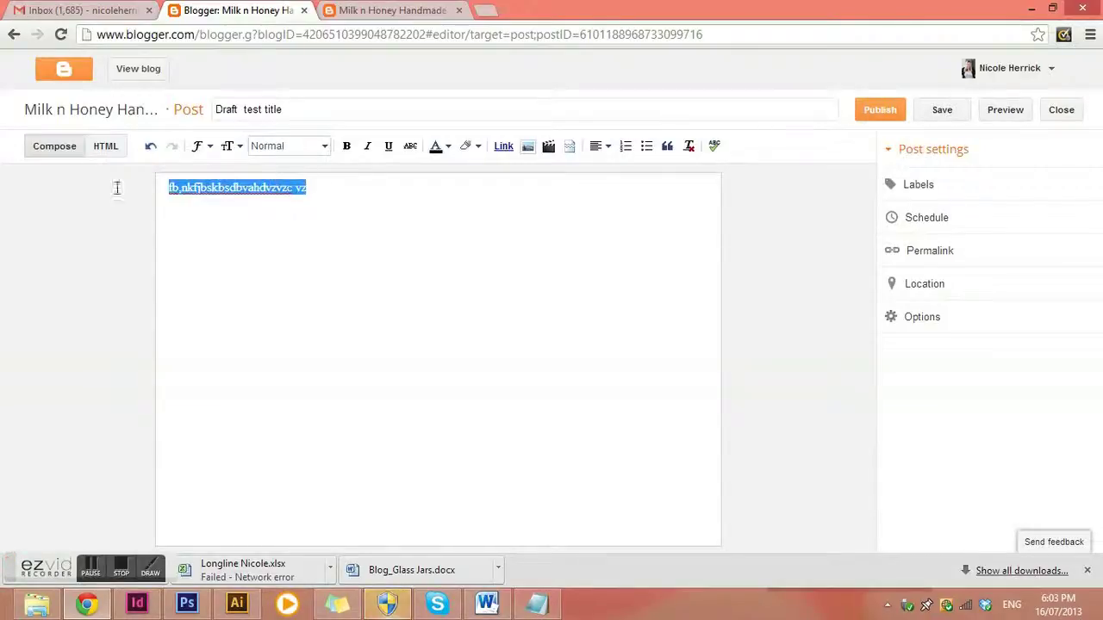
pyautogui.click(199, 147)
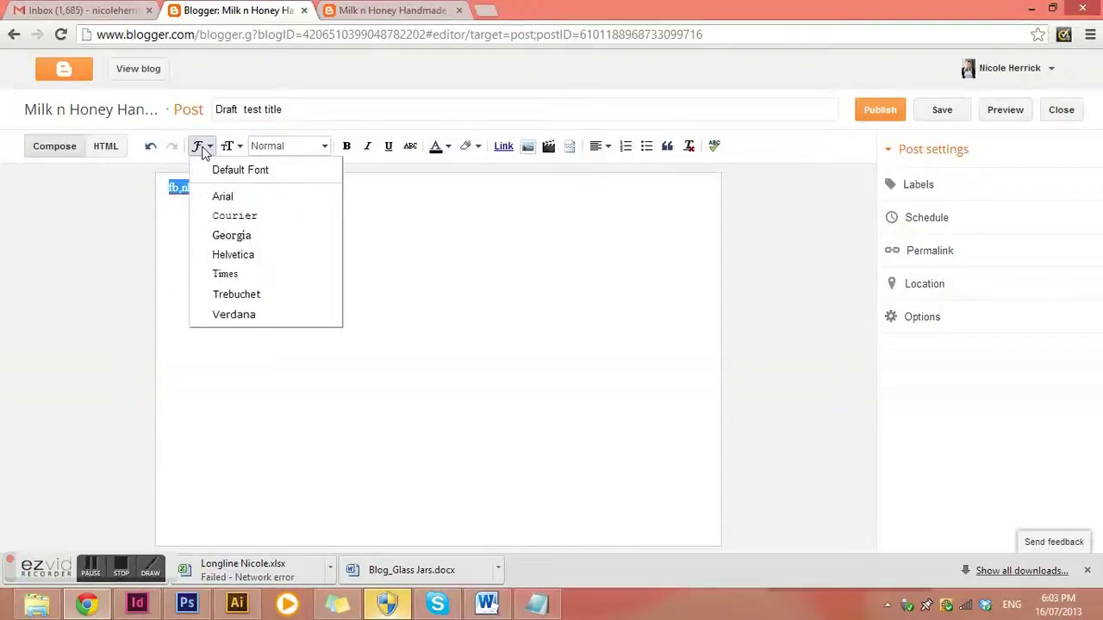
pyautogui.click(223, 197)
pyautogui.click(344, 187)
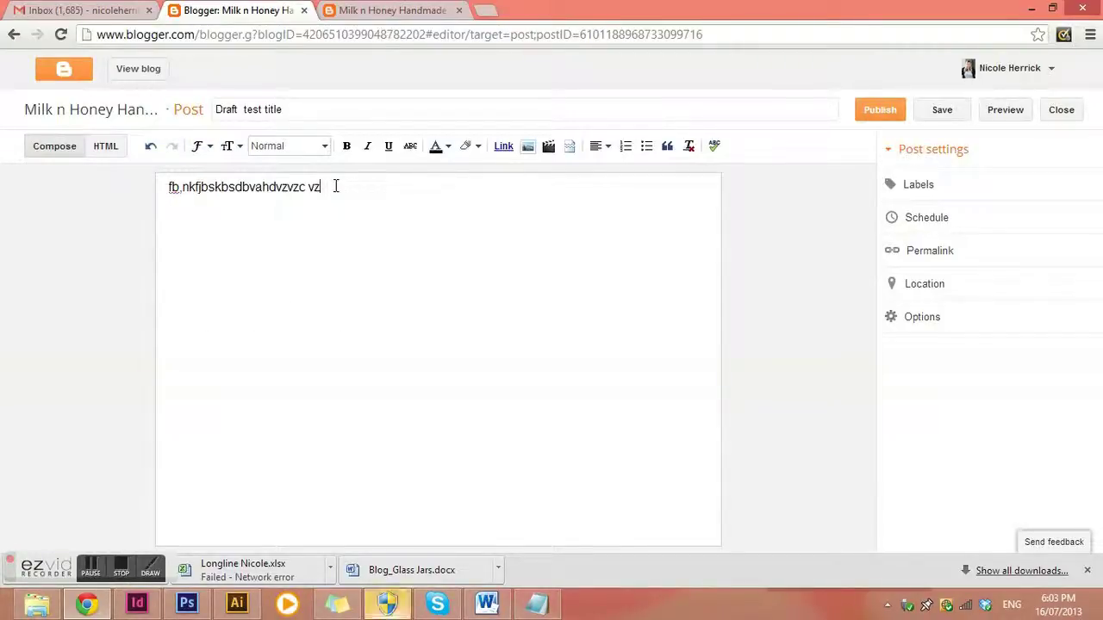
pyautogui.write('vzvbncngng')
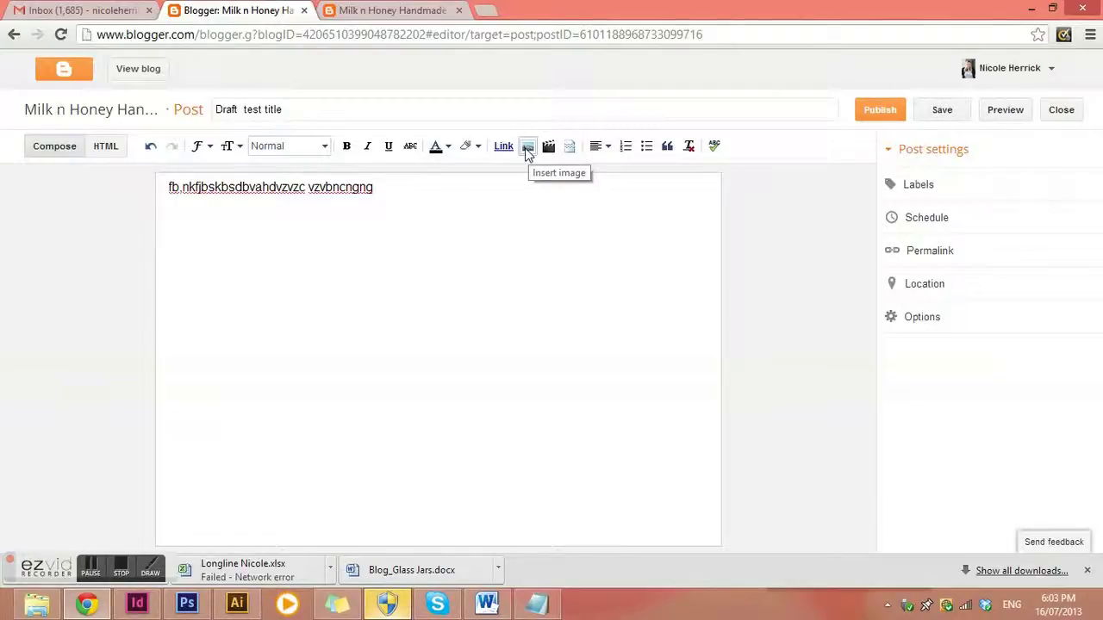
# Upload baby-boy-quilt.jpg from the Milk N Honey folder and insert it into the post
pyautogui.click(528, 148)
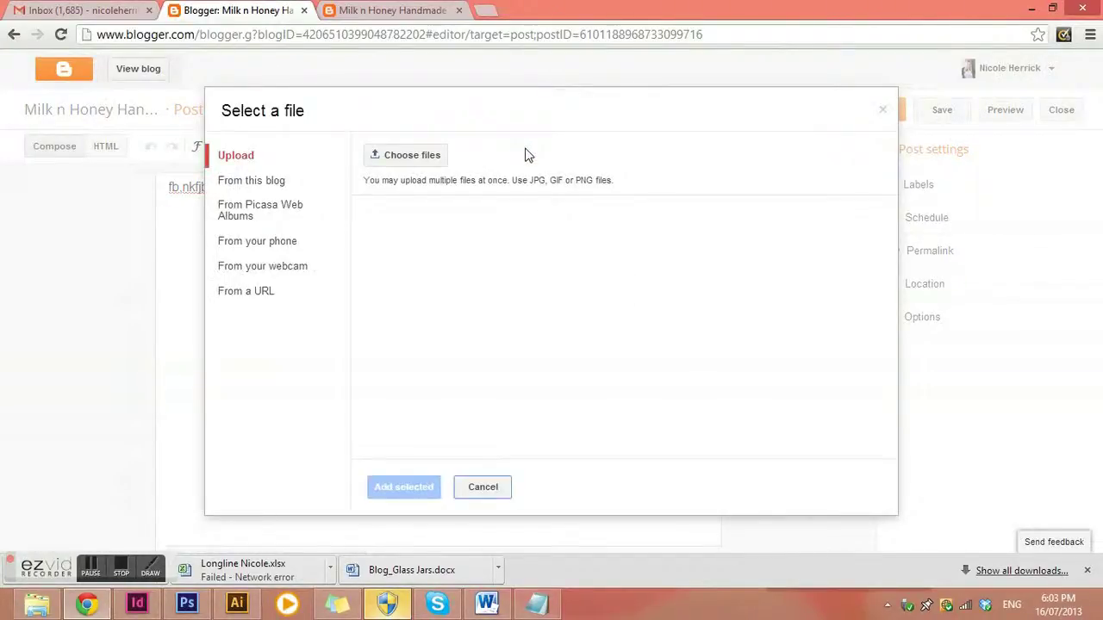
pyautogui.click(425, 157)
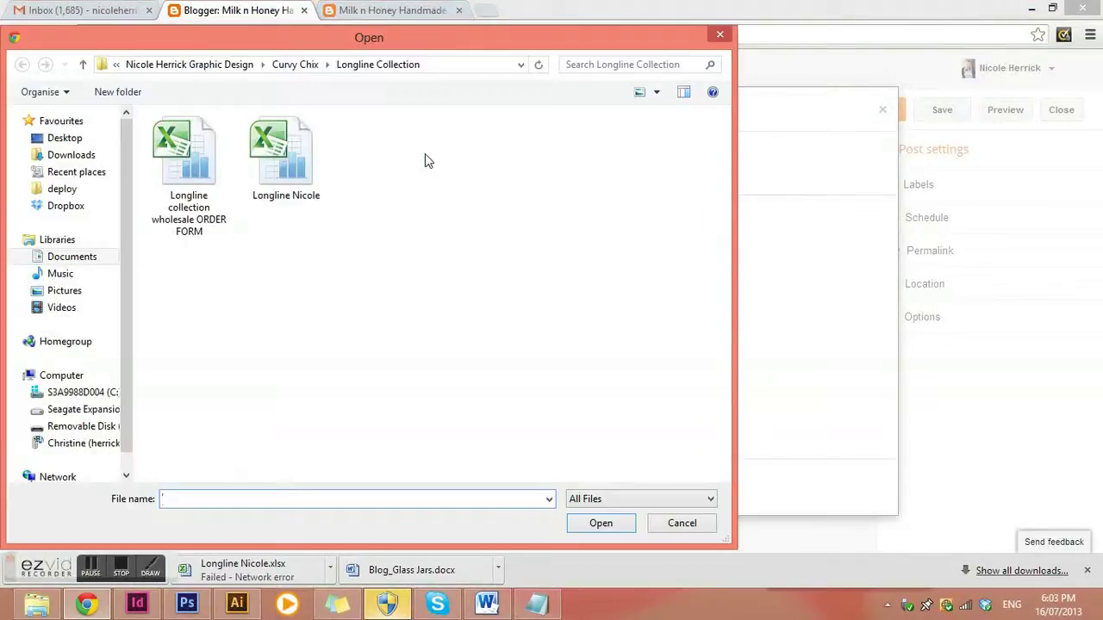
pyautogui.click(237, 71)
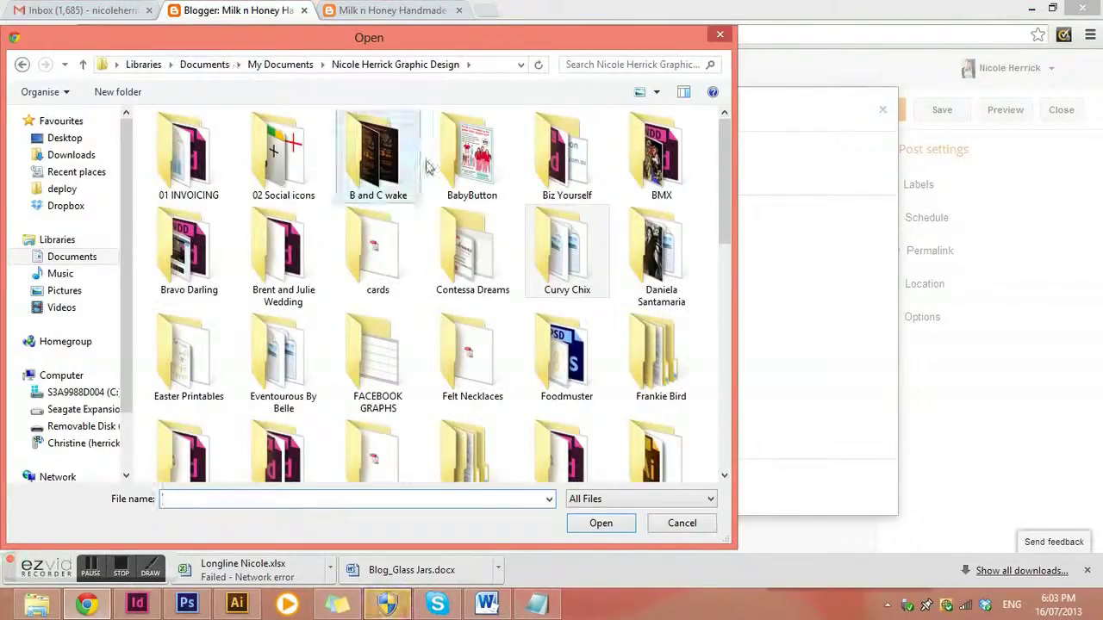
pyautogui.click(447, 446)
pyautogui.scroll(-3, 447, 446)
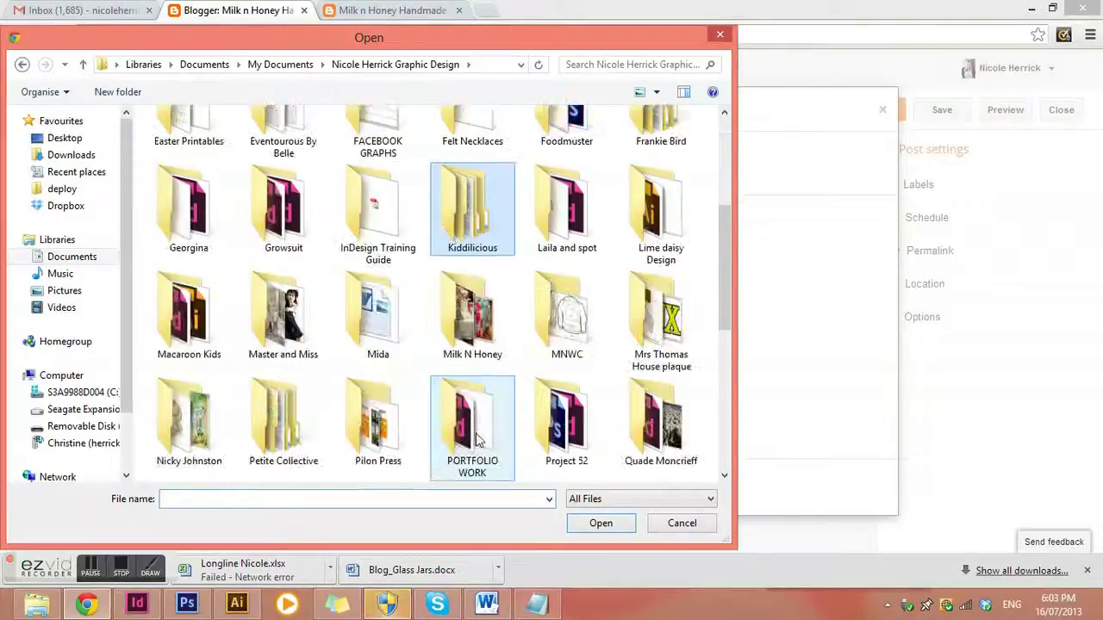
pyautogui.doubleClick(455, 335)
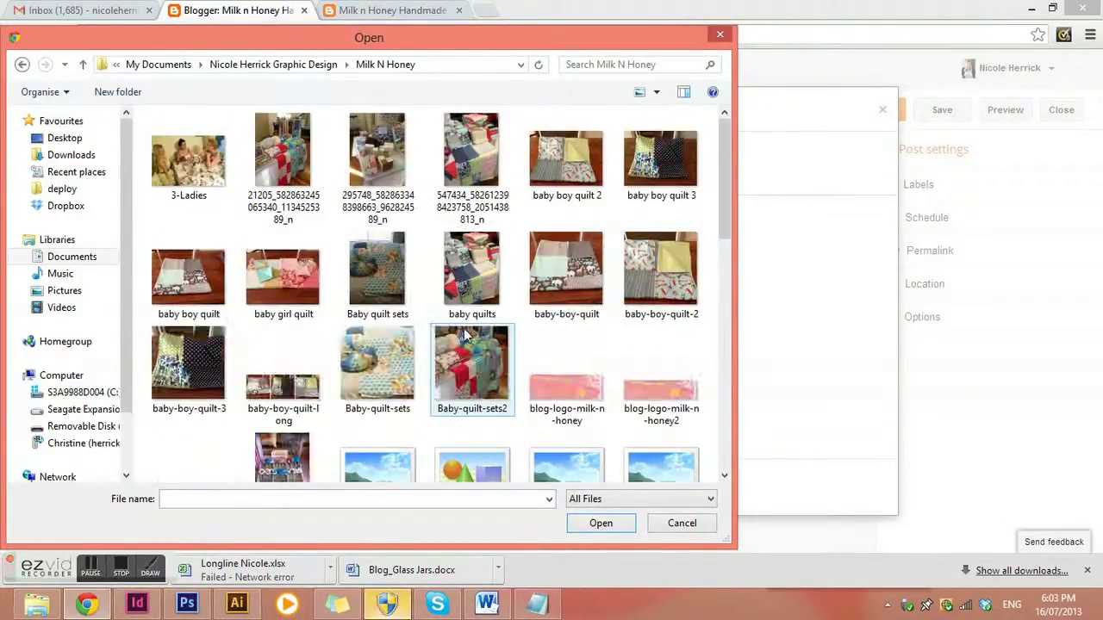
pyautogui.click(577, 274)
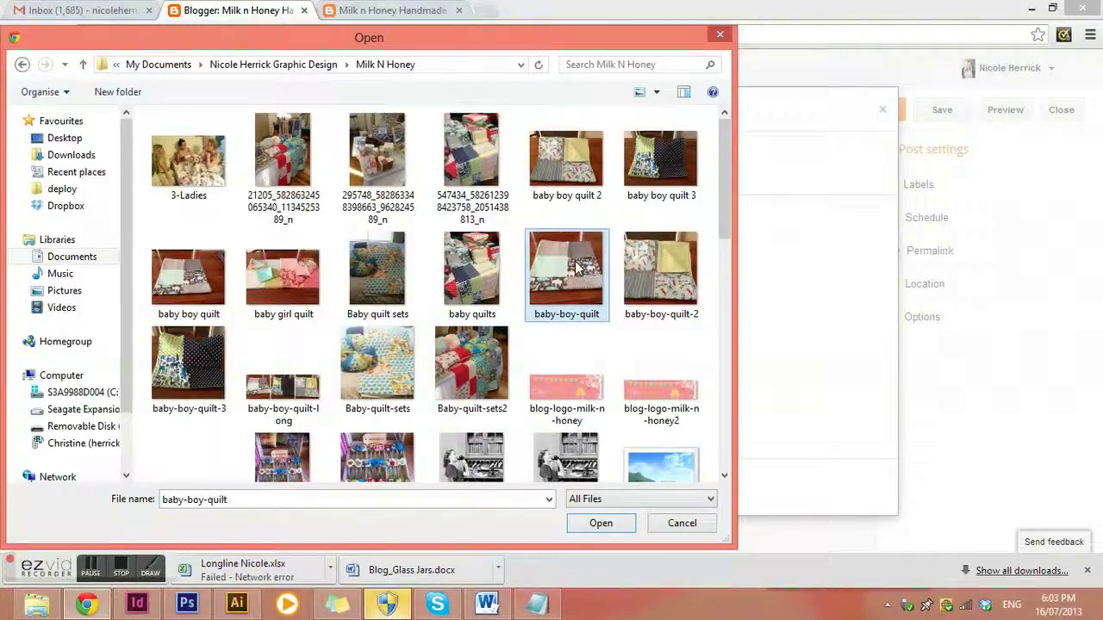
pyautogui.click(600, 524)
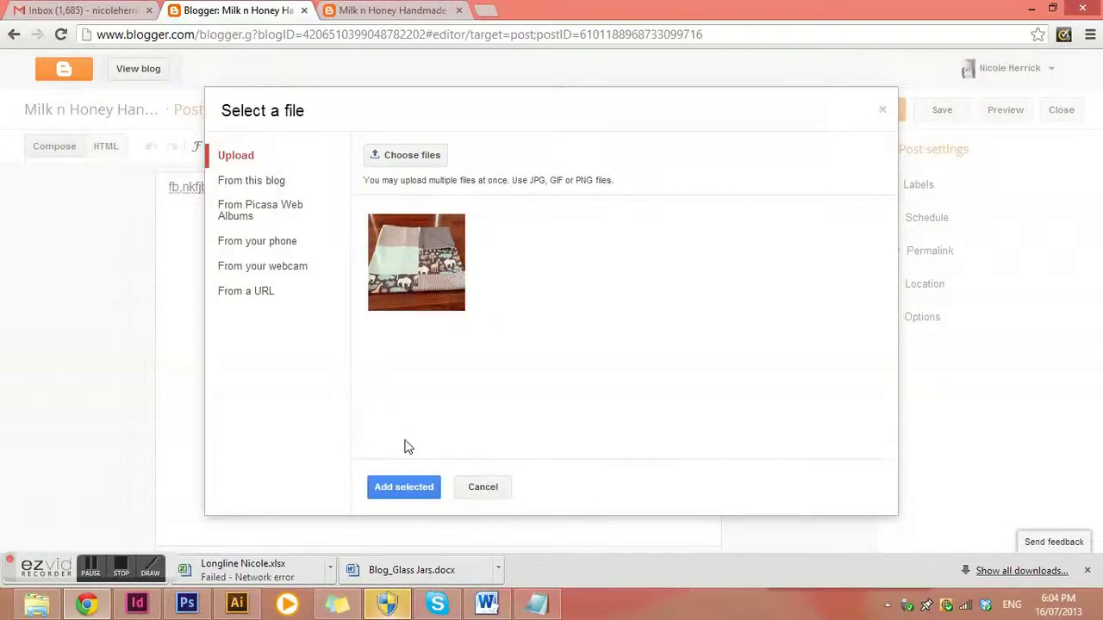
pyautogui.click(417, 488)
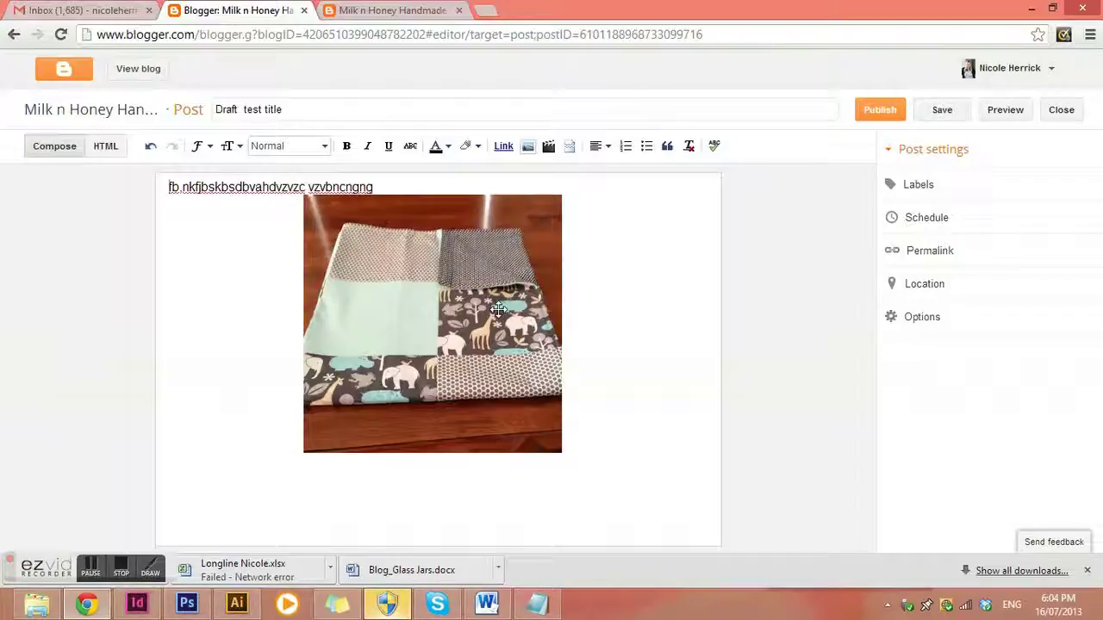
# Set the quilt photo to Medium size, align it left, and add a caption line beneath it
pyautogui.click(457, 325)
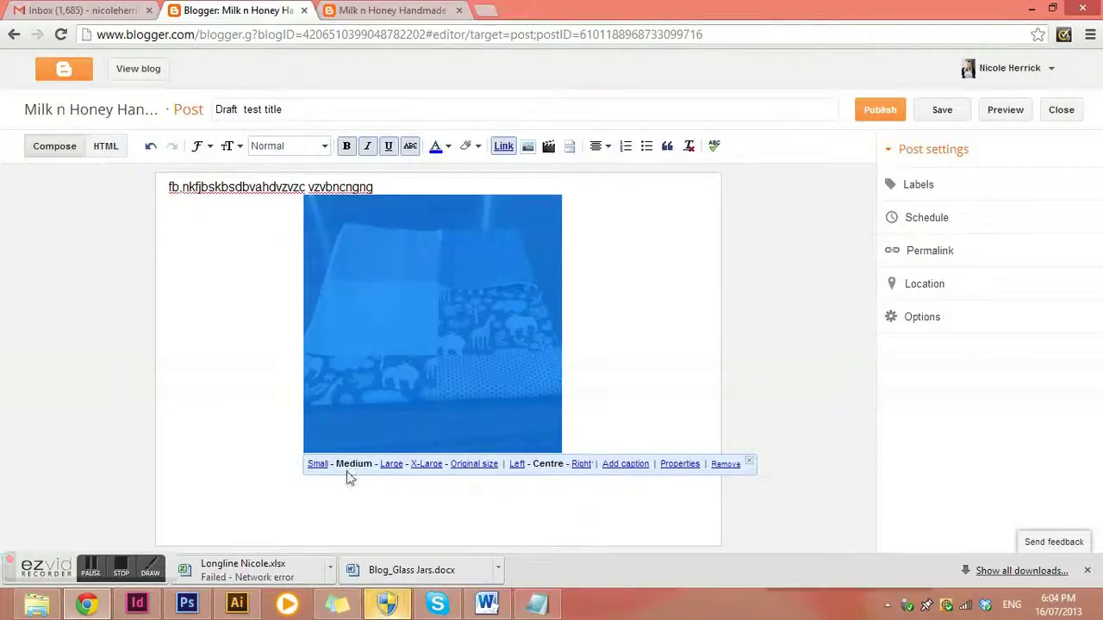
pyautogui.click(319, 465)
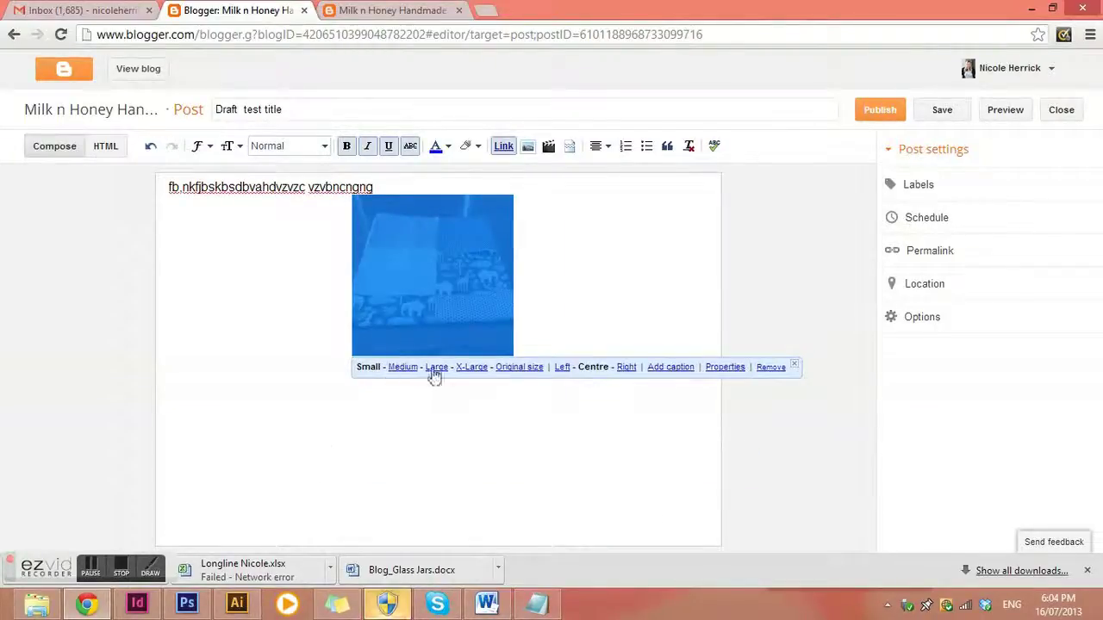
pyautogui.click(473, 367)
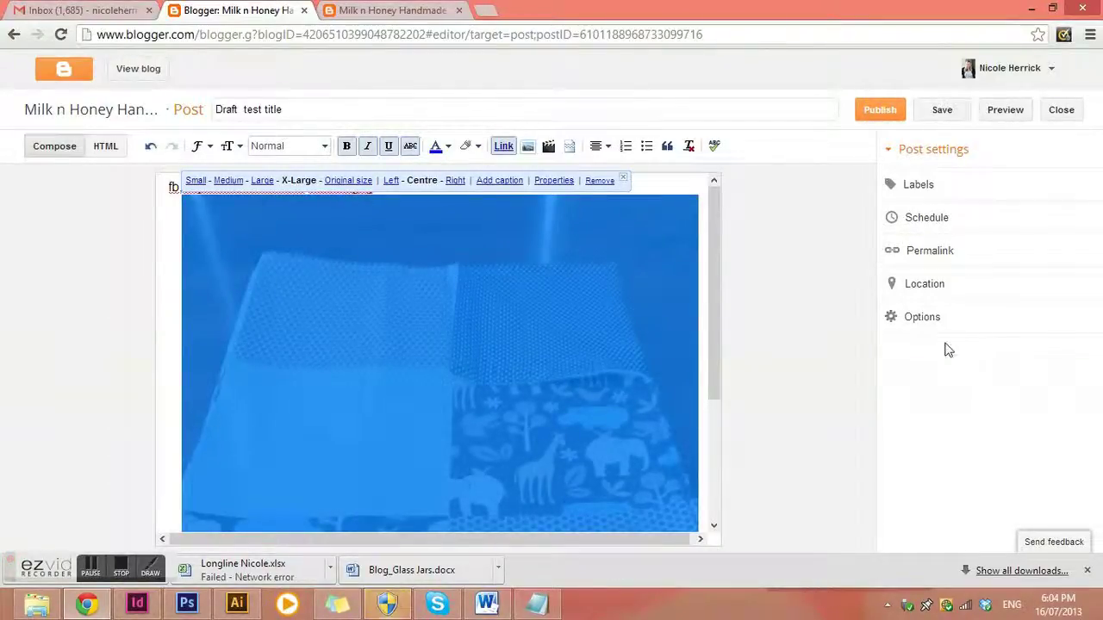
pyautogui.click(232, 181)
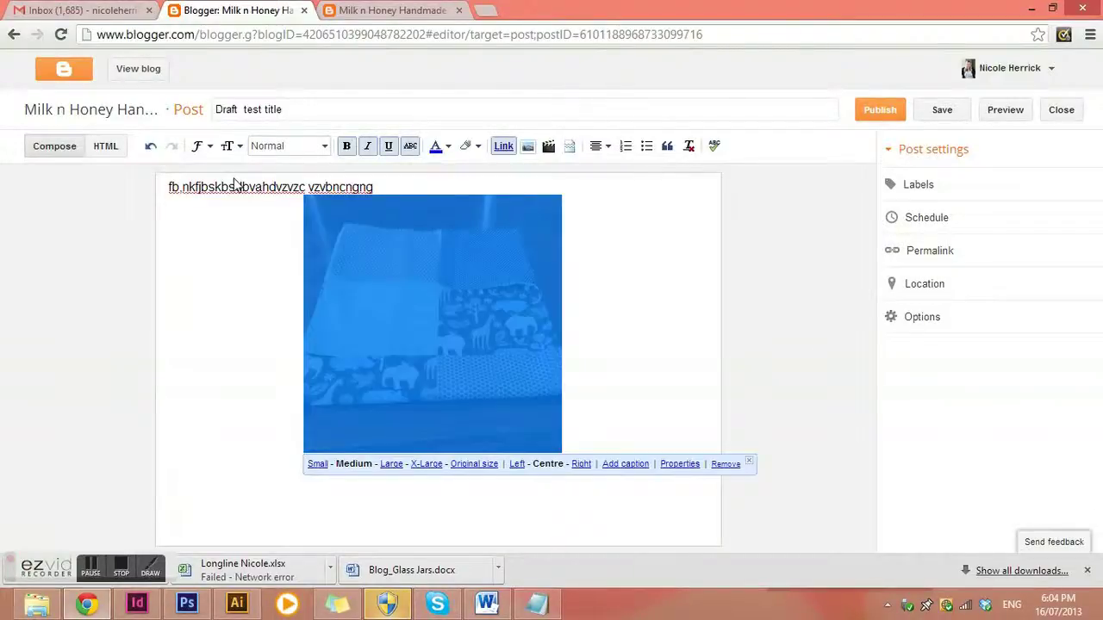
pyautogui.click(517, 468)
pyautogui.click(449, 470)
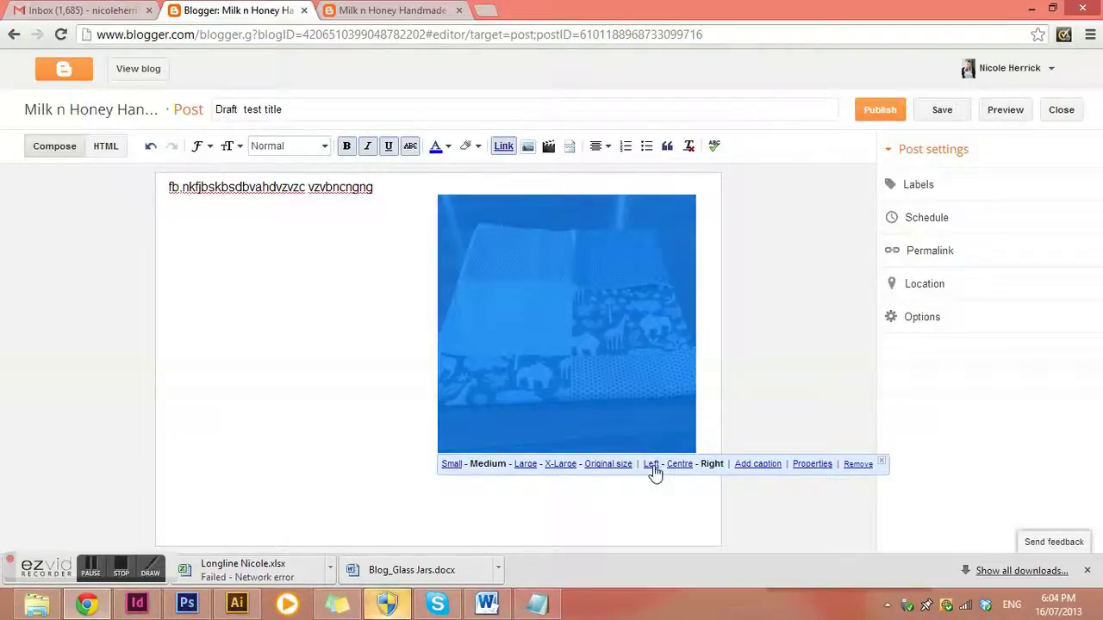
pyautogui.click(649, 465)
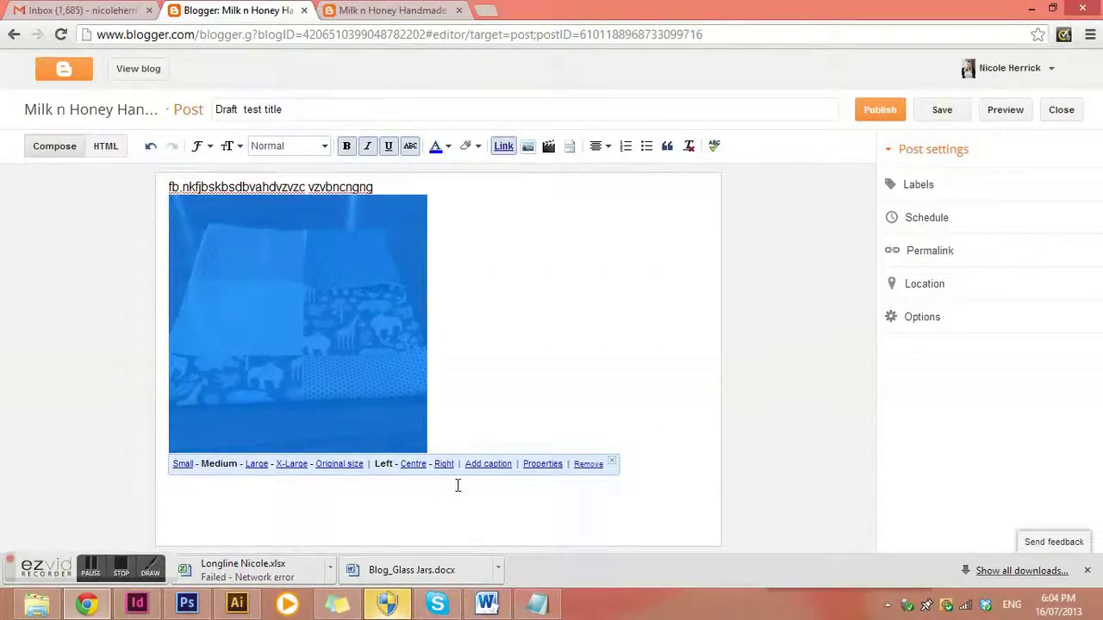
pyautogui.click(491, 463)
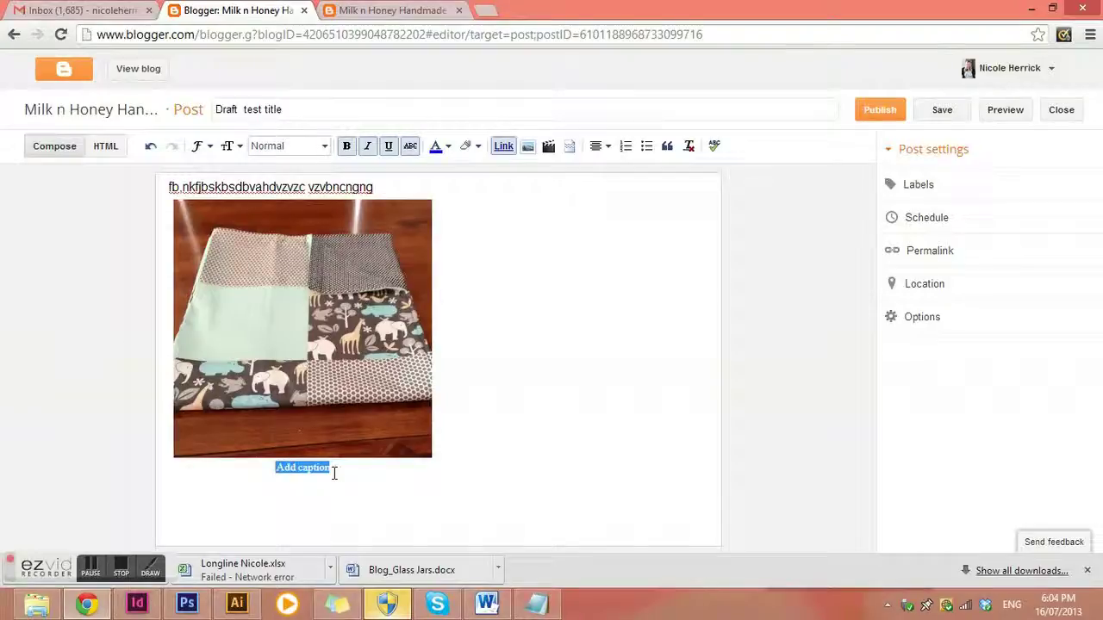
# Caption the quilt photo 'New baby boys quilt' in Arial and type placeholder text beside the photo
pyautogui.write('New')
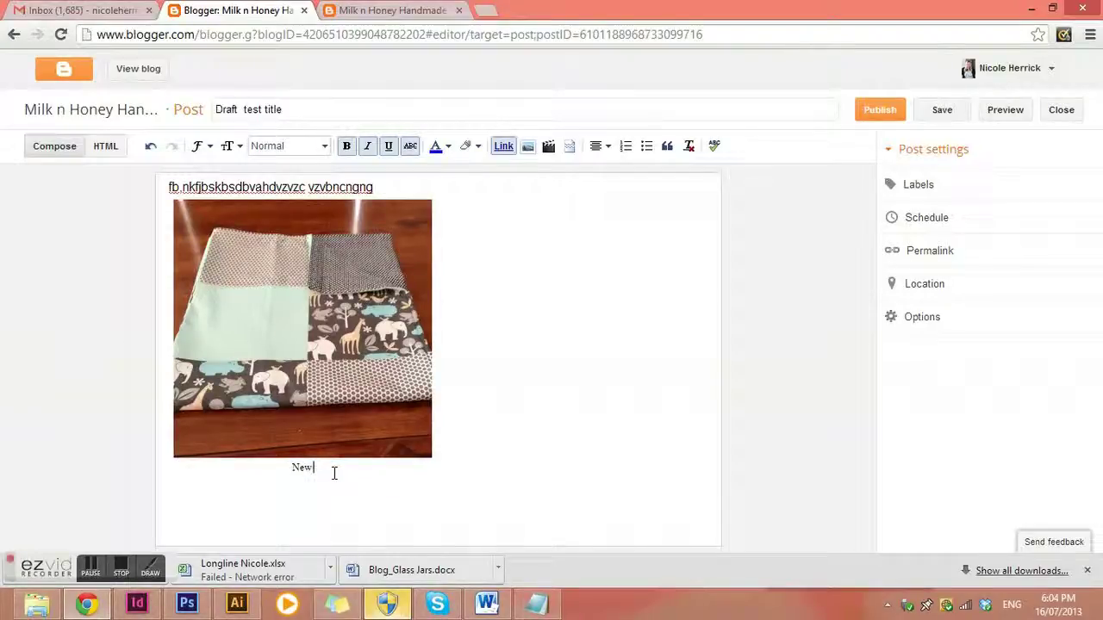
pyautogui.write(' baby boys')
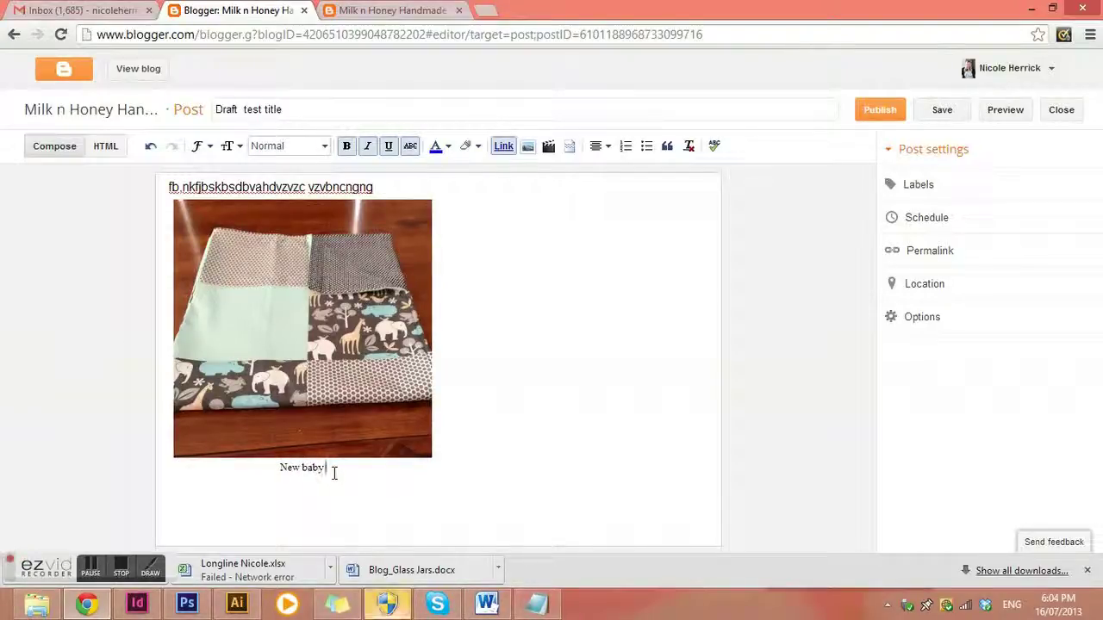
pyautogui.write(' qui')
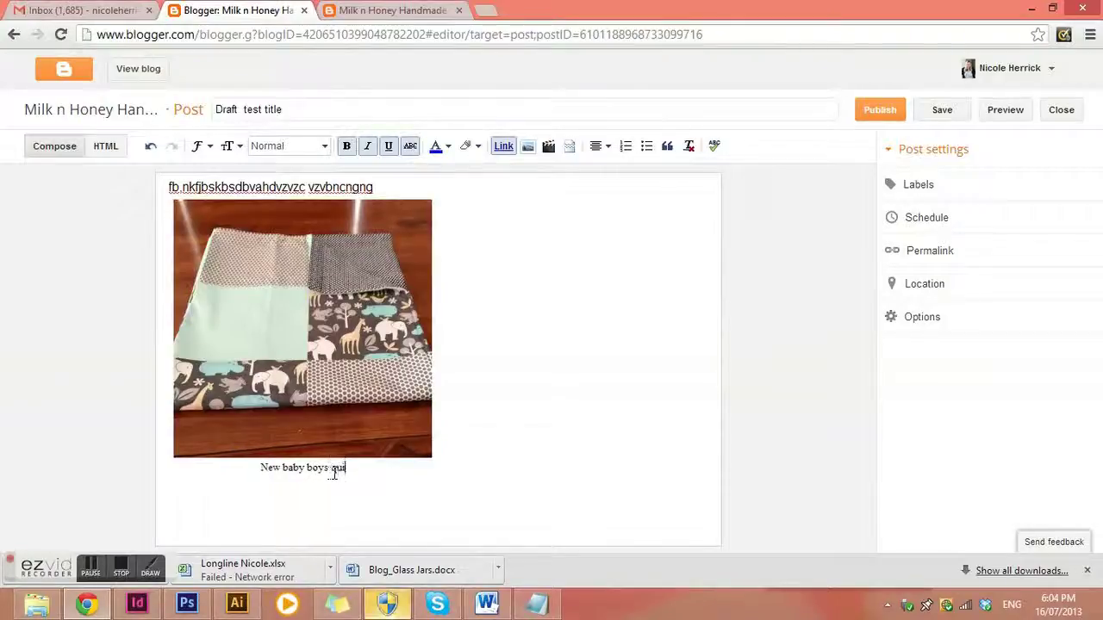
pyautogui.write('lt')
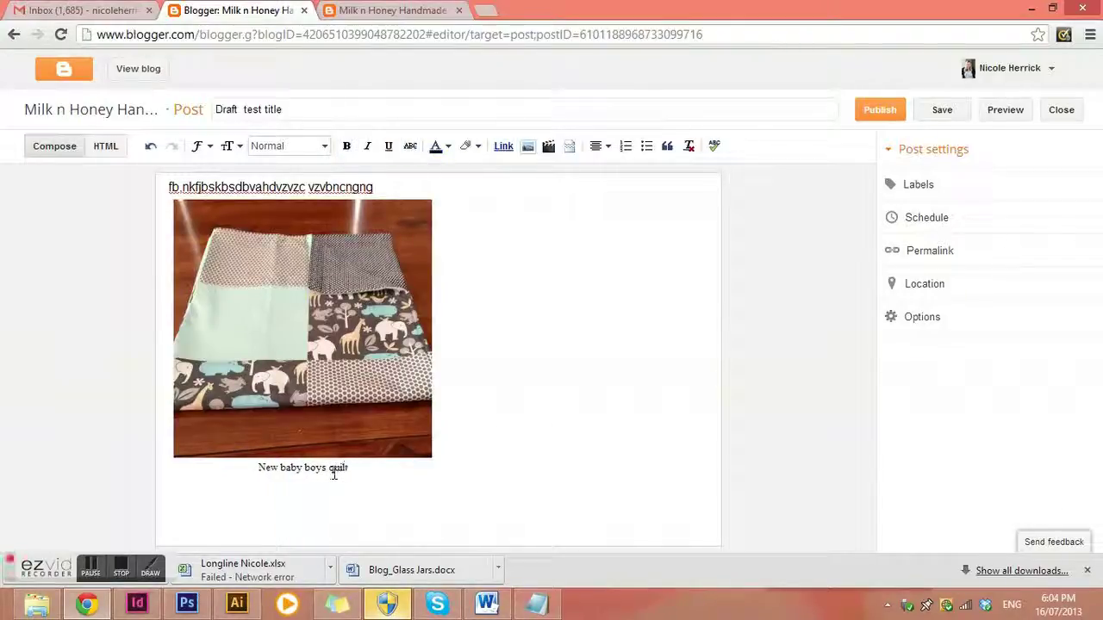
pyautogui.moveTo(359, 471); pyautogui.dragTo(258, 462)
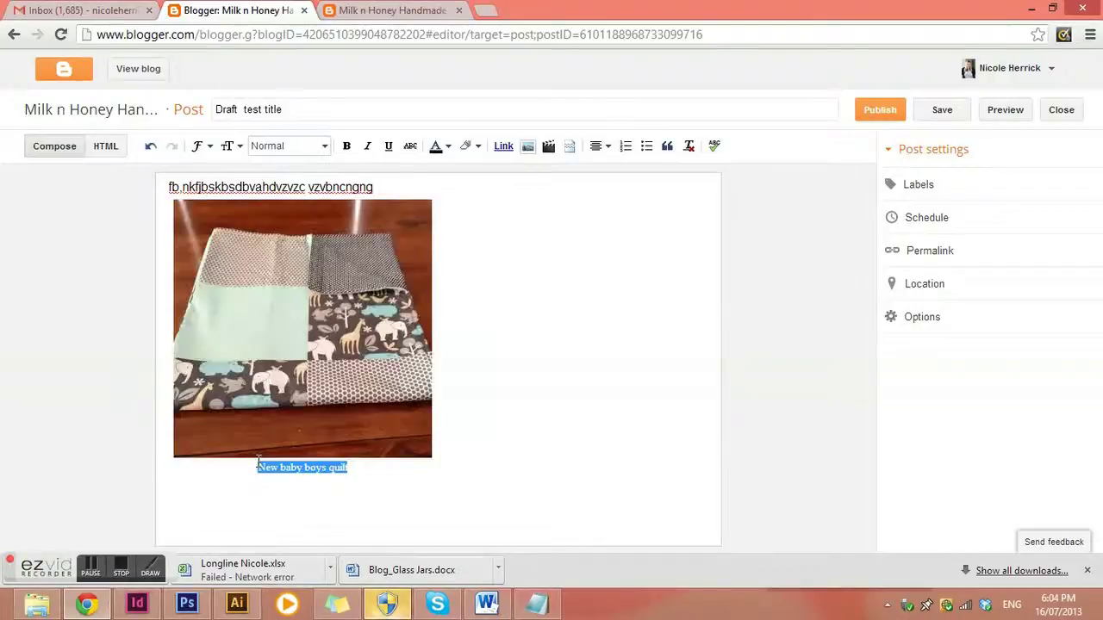
pyautogui.click(199, 146)
pyautogui.click(223, 197)
pyautogui.click(504, 272)
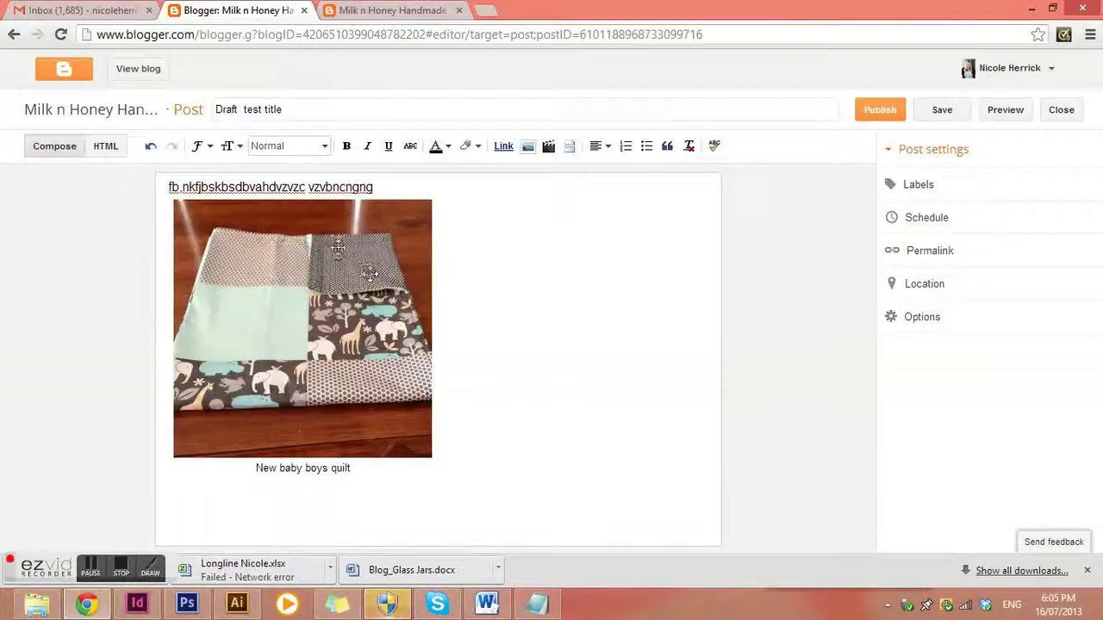
pyautogui.write('cxvxbxbxbx')
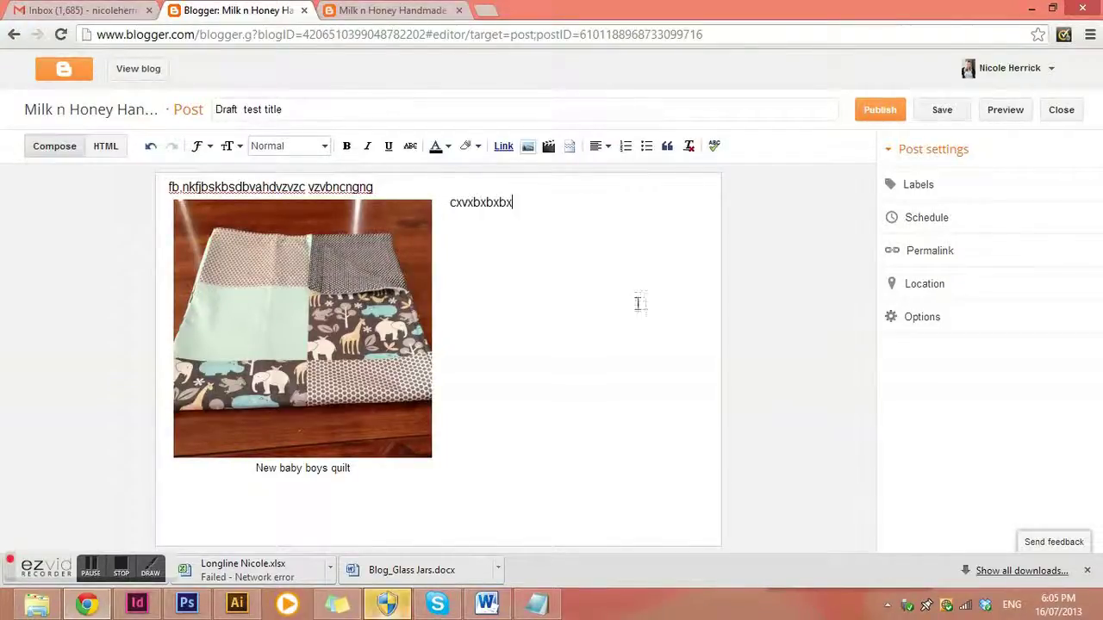
pyautogui.write('bxc xbdfbdbdfbsfvzc sf dfdsf sdvsd zc sf s')
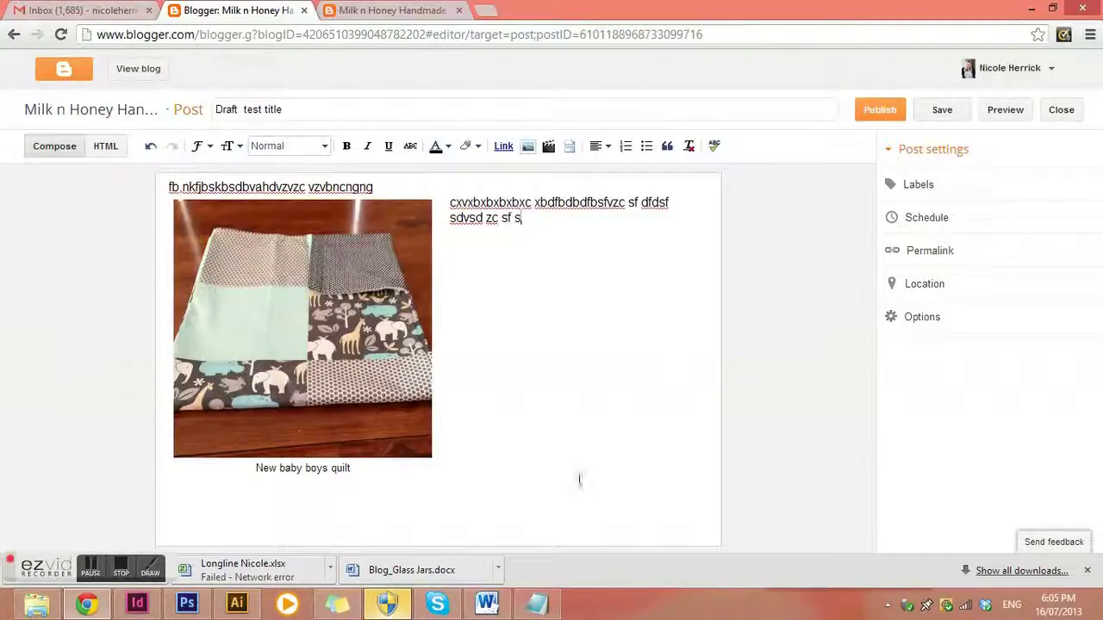
# Copy the Glass Jars article from Word and paste it at the end of the post
pyautogui.click(487, 603)
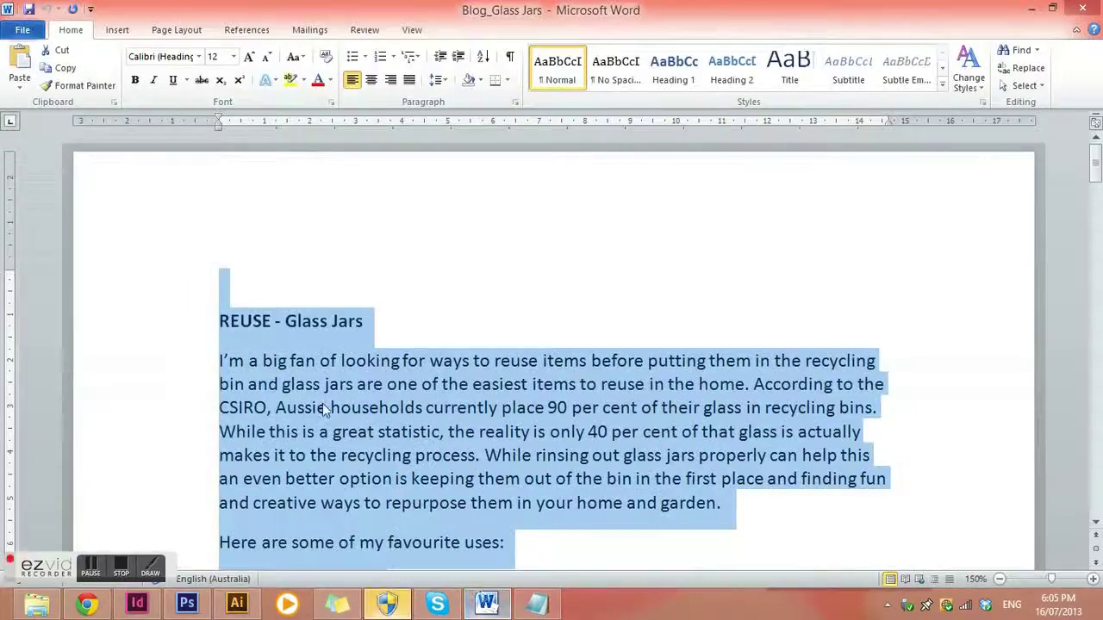
pyautogui.click(349, 411)
pyautogui.moveTo(222, 317); pyautogui.dragTo(614, 274)
pyautogui.hotkey('ctrl', 'c')
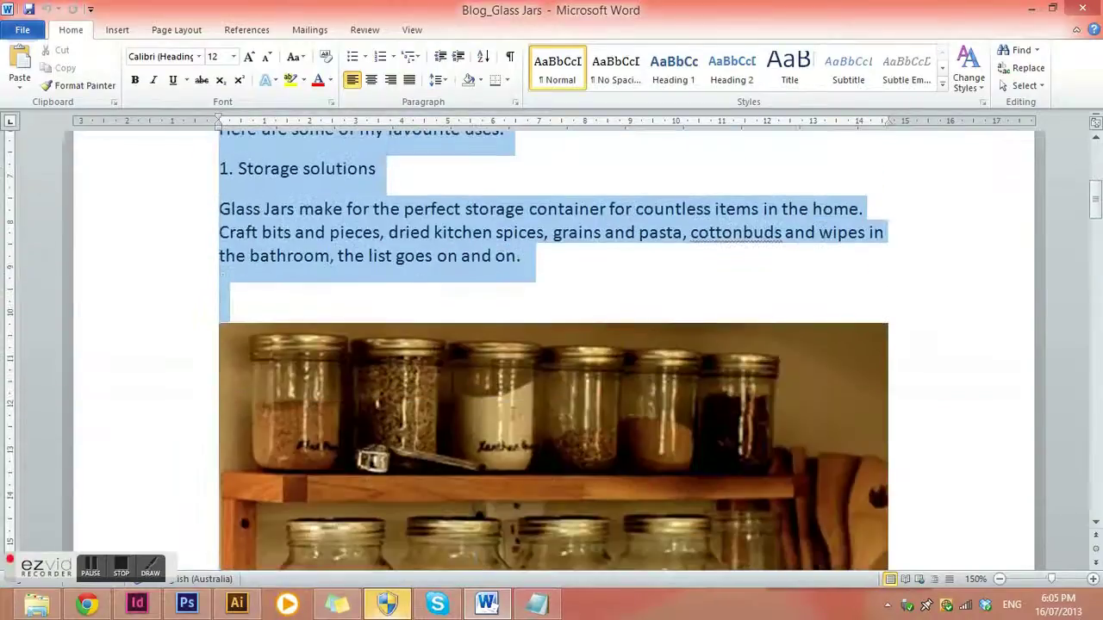
pyautogui.click(1031, 8)
pyautogui.click(586, 242)
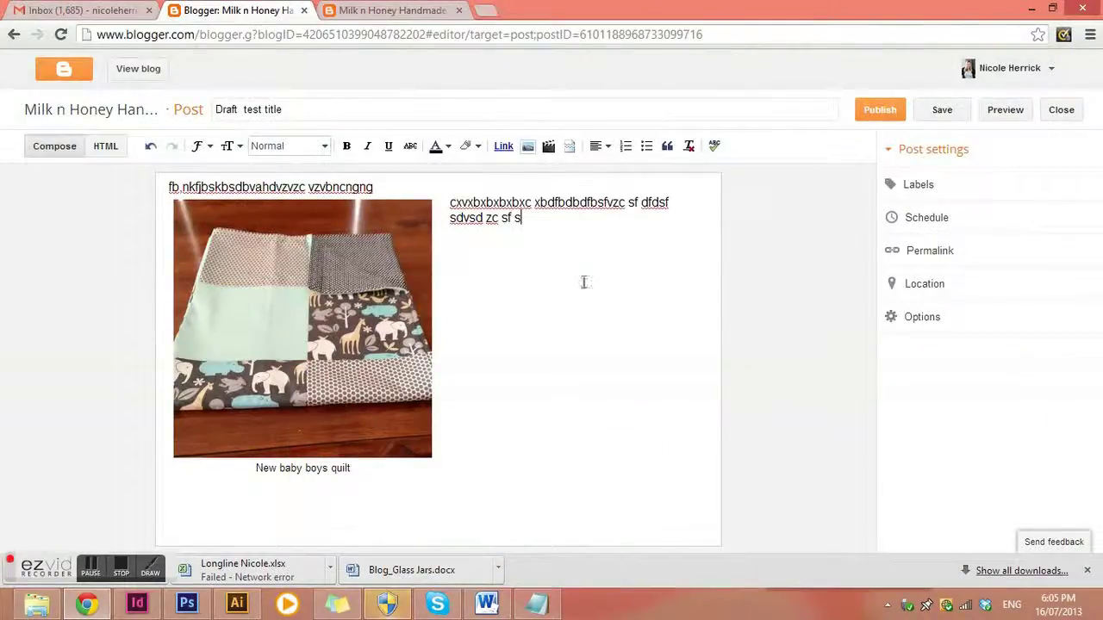
pyautogui.hotkey('ctrl', 'v')
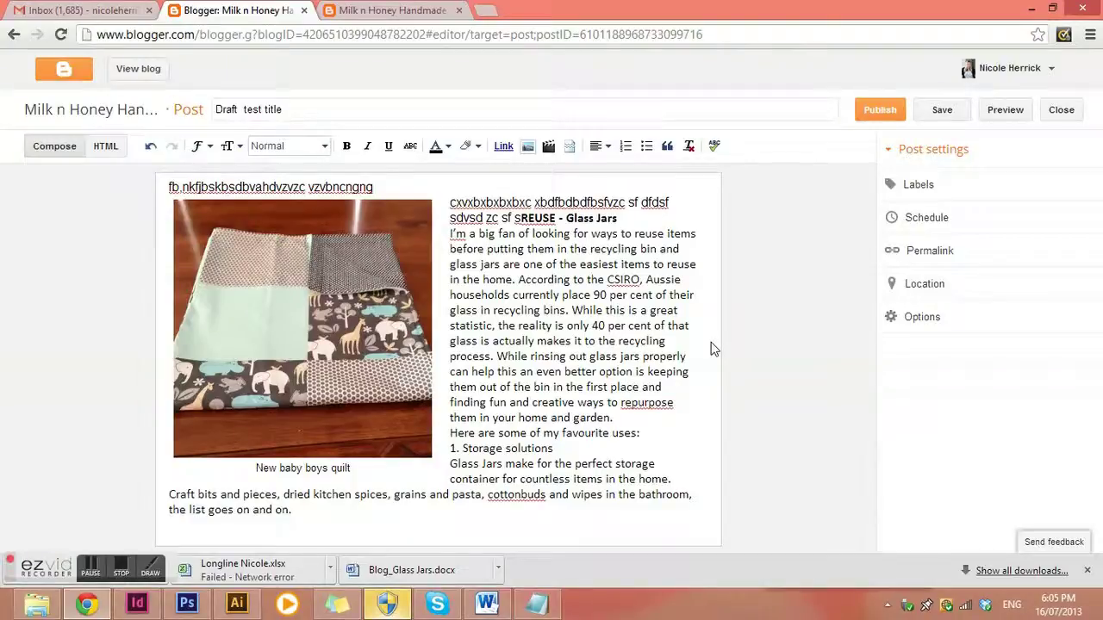
# Check the Word document again, then undo the pasted article in the post
pyautogui.click(487, 604)
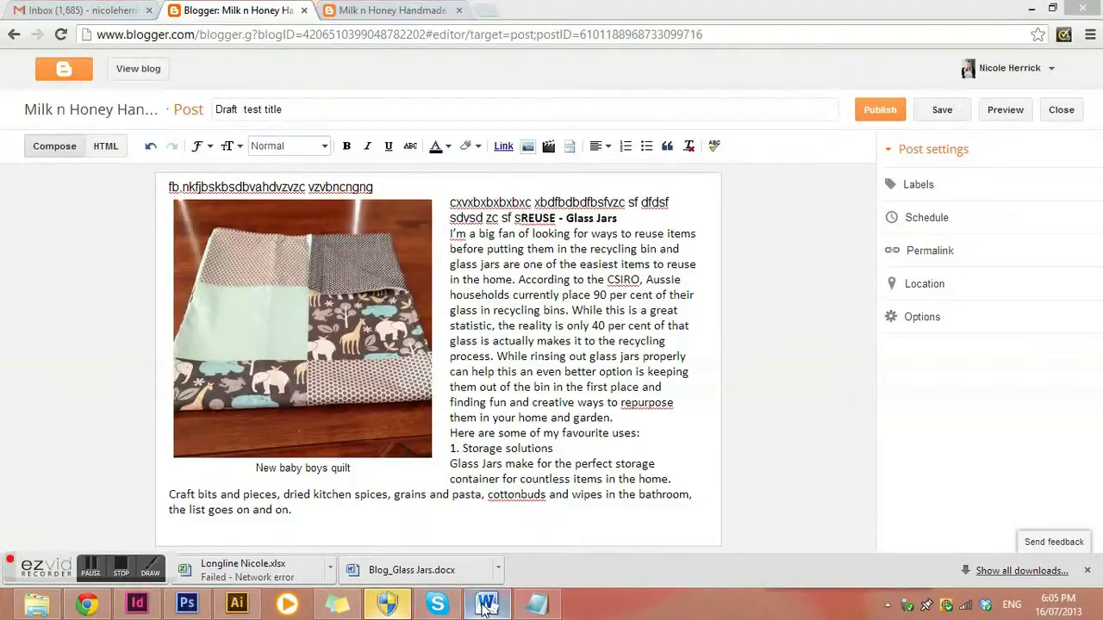
pyautogui.scroll(4, 421, 269)
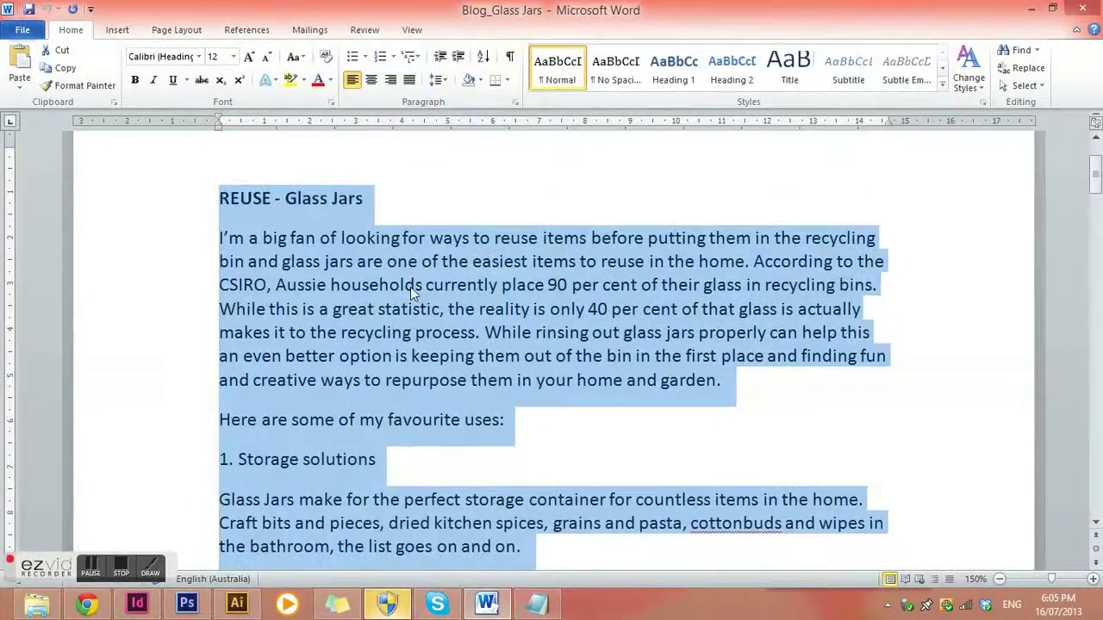
pyautogui.click(1031, 9)
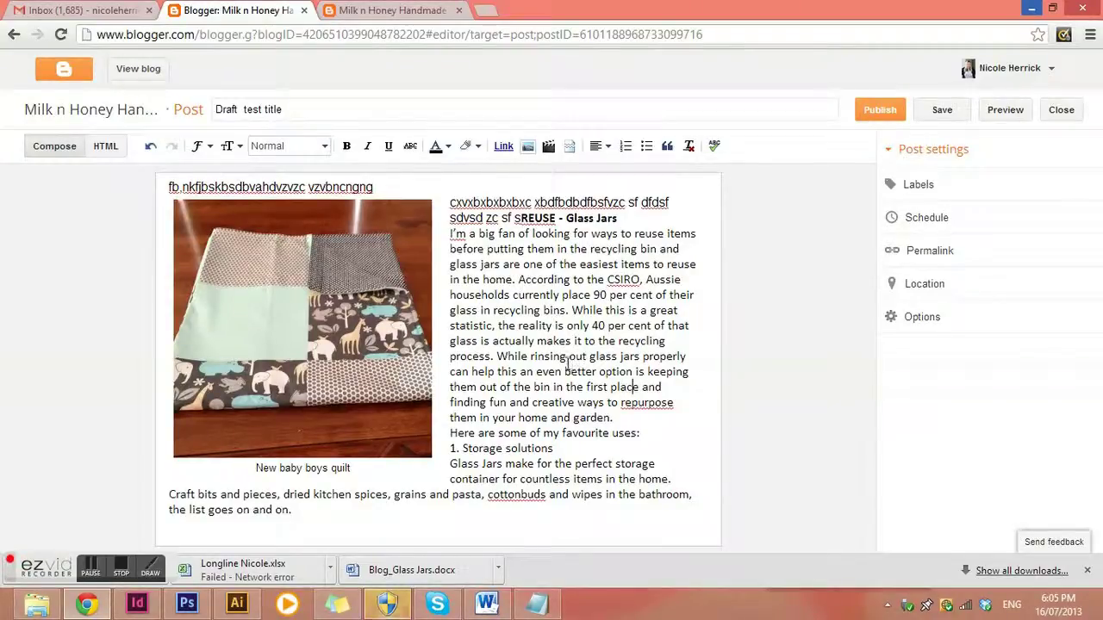
pyautogui.hotkey('ctrl', 'z')
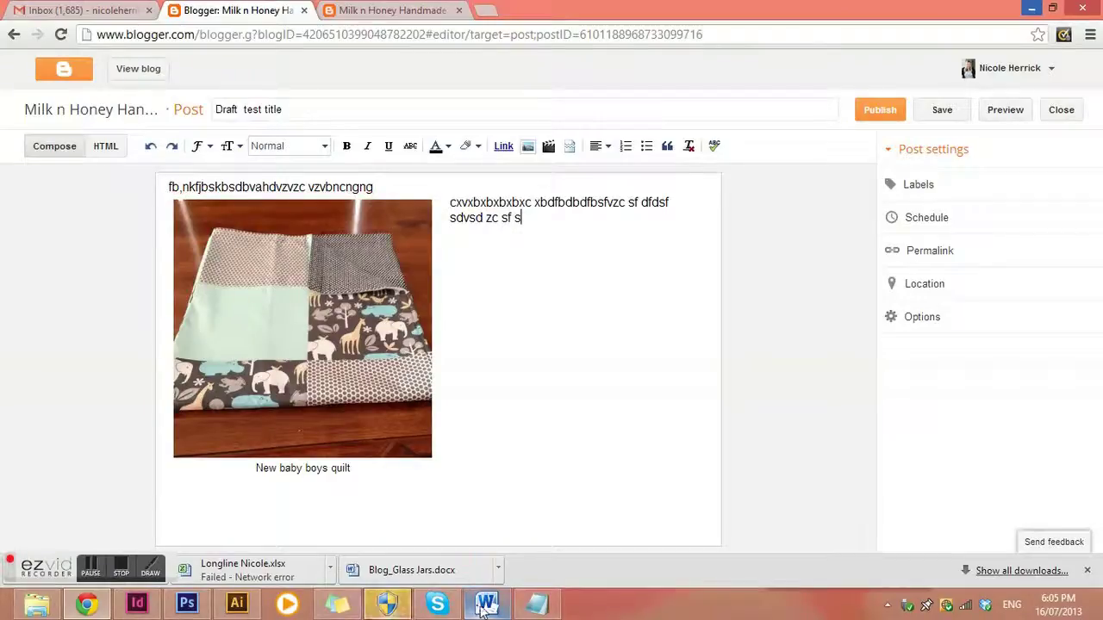
# Copy the article body from 'I’m a big fan' in Word and paste it over Notepad's old contents
pyautogui.click(485, 606)
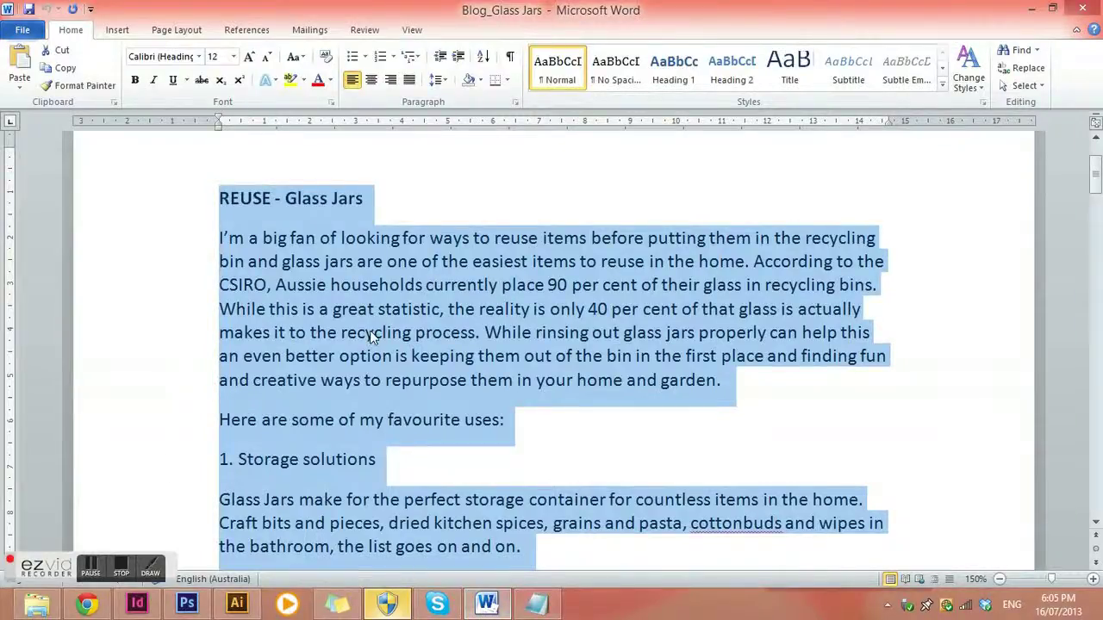
pyautogui.click(371, 331)
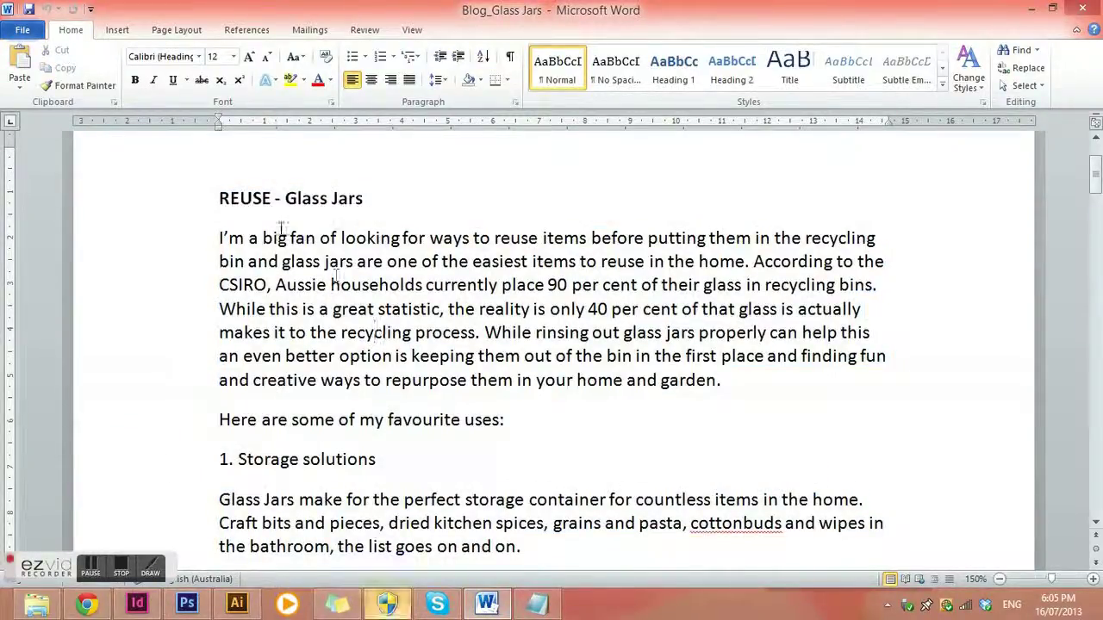
pyautogui.moveTo(219, 237); pyautogui.dragTo(584, 553)
pyautogui.hotkey('ctrl', 'c')
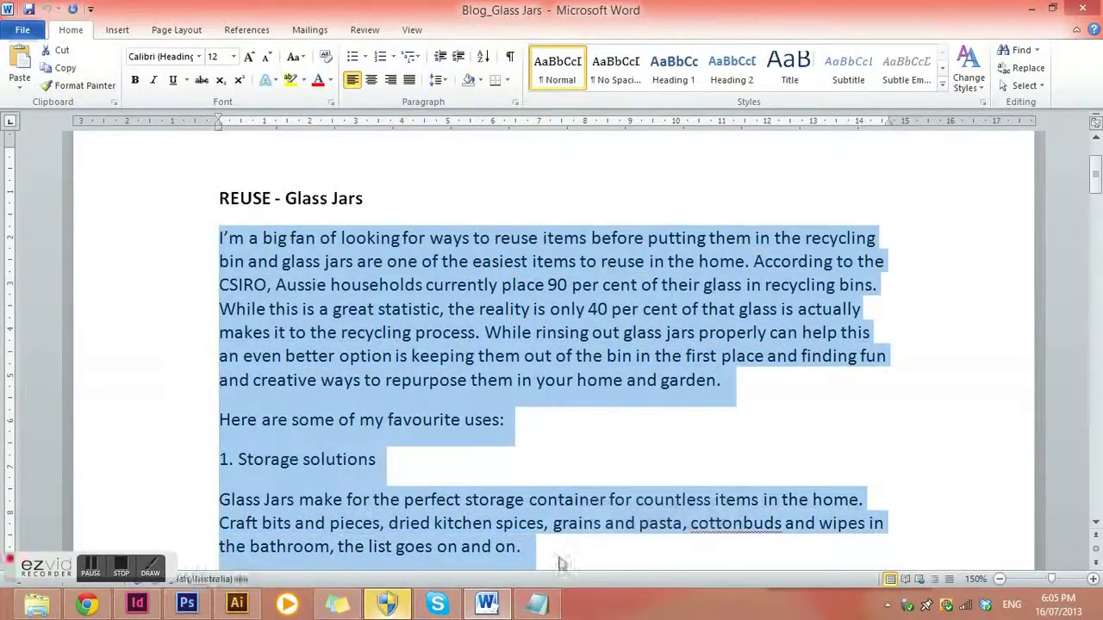
pyautogui.moveTo(540, 606)
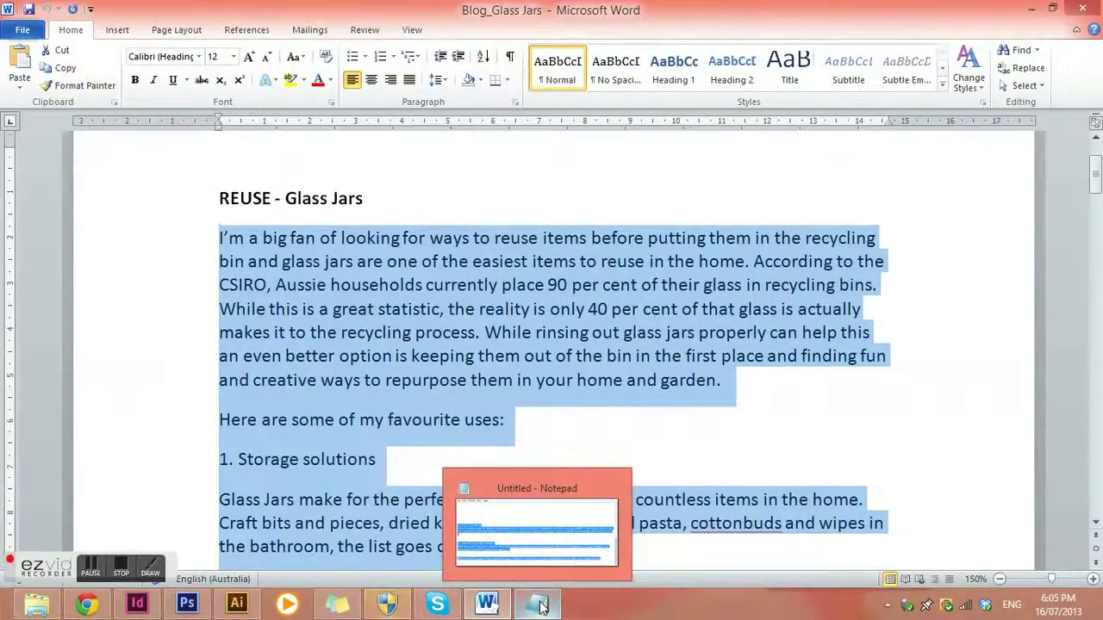
pyautogui.click(541, 606)
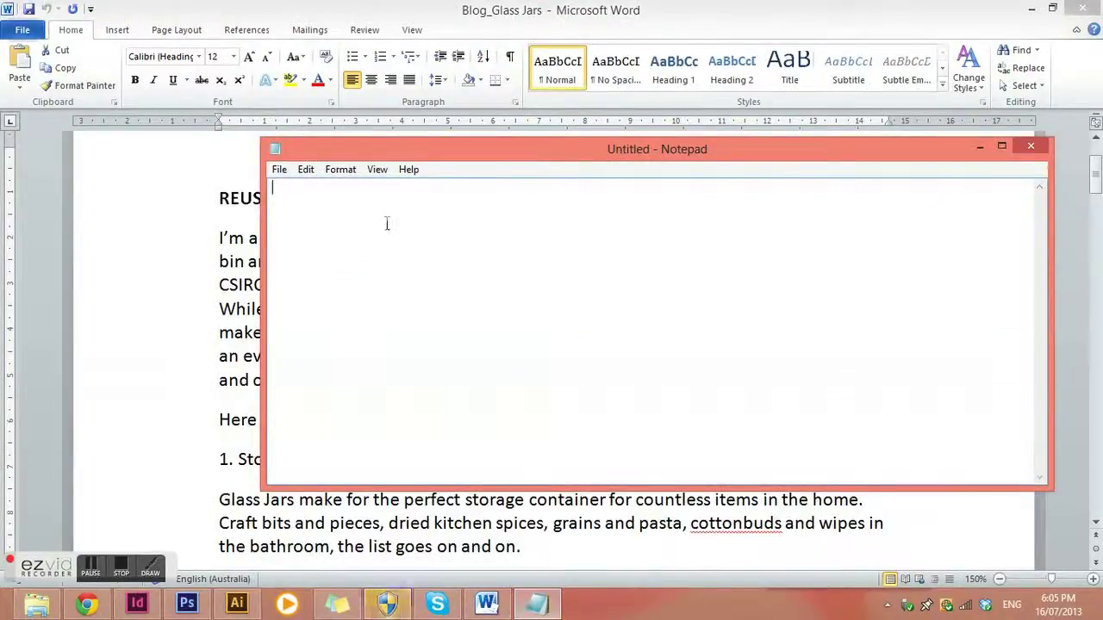
pyautogui.press('Delete')
pyautogui.hotkey('ctrl', 'v')
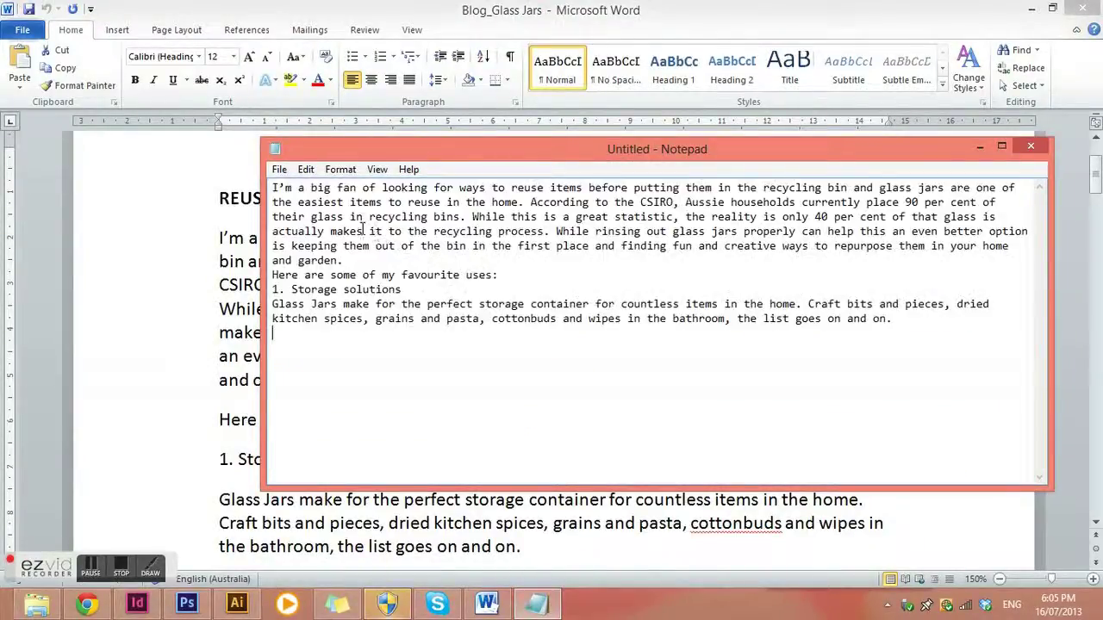
pyautogui.moveTo(905, 328); pyautogui.dragTo(159, 161)
pyautogui.hotkey('ctrl', 'c')
pyautogui.click(909, 328)
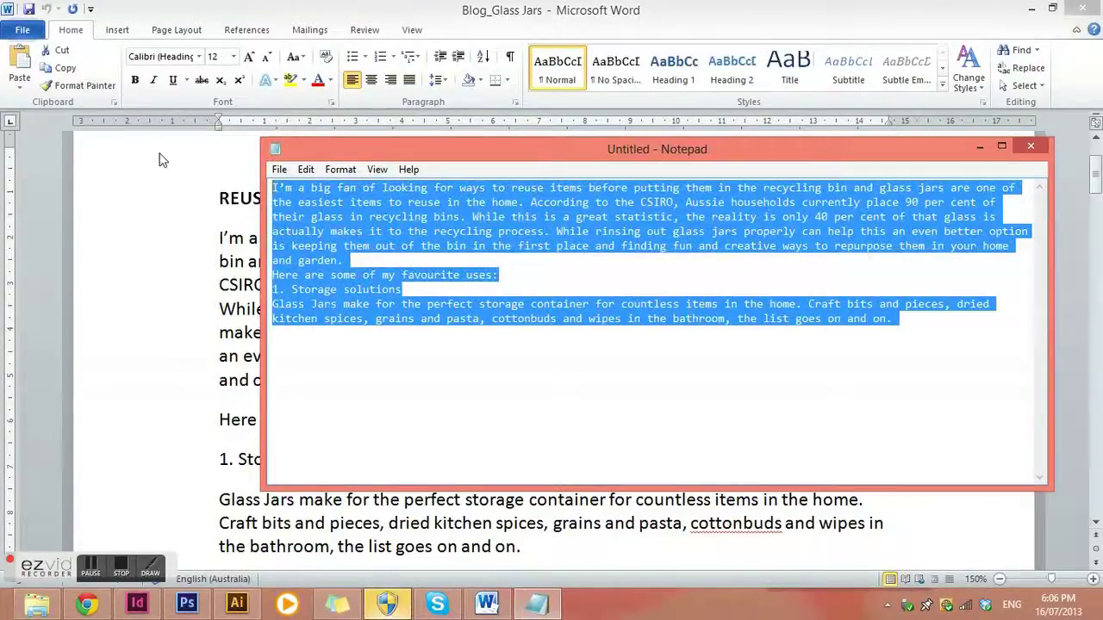
# Paste the plain-text article into the post and break the paragraph after 'in the home.'
pyautogui.click(979, 149)
pyautogui.hotkey('alt', 'Tab')
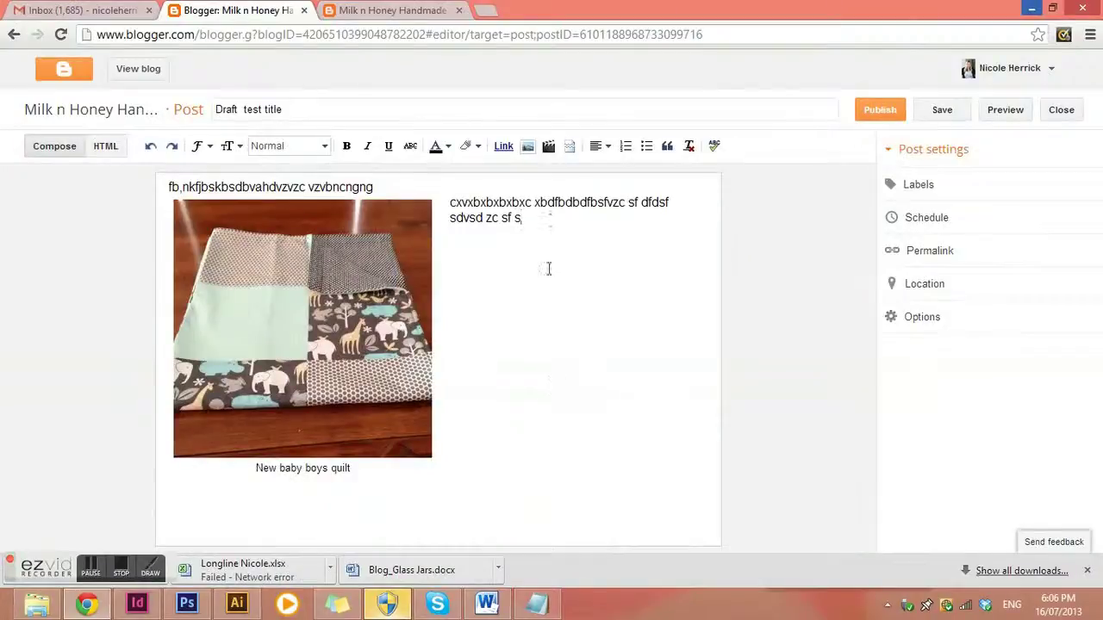
pyautogui.hotkey('ctrl', 'v')
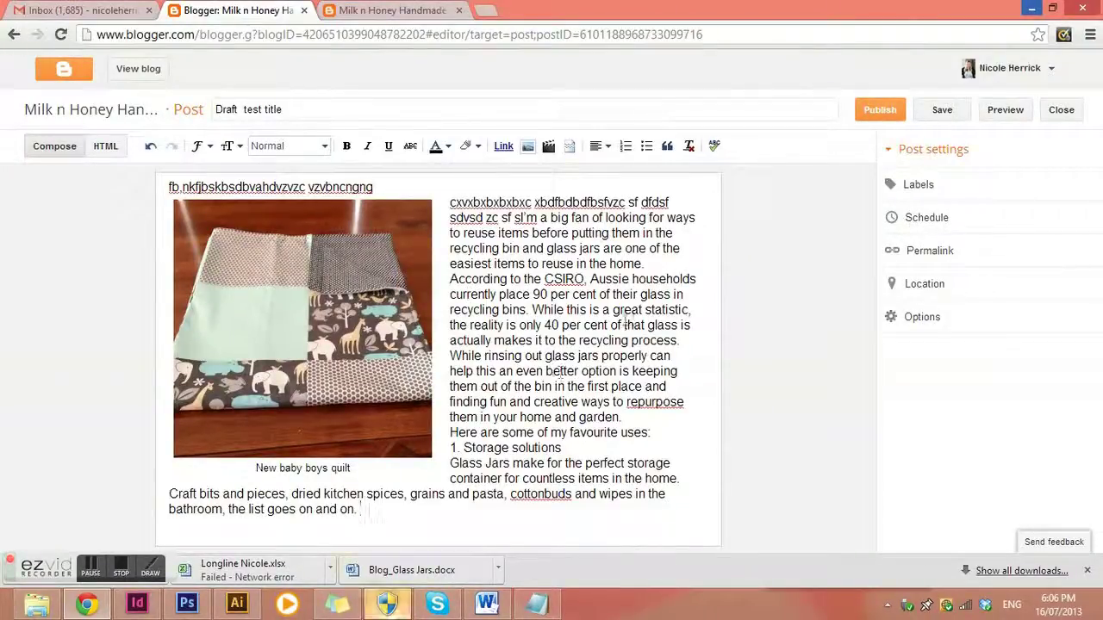
pyautogui.click(655, 264)
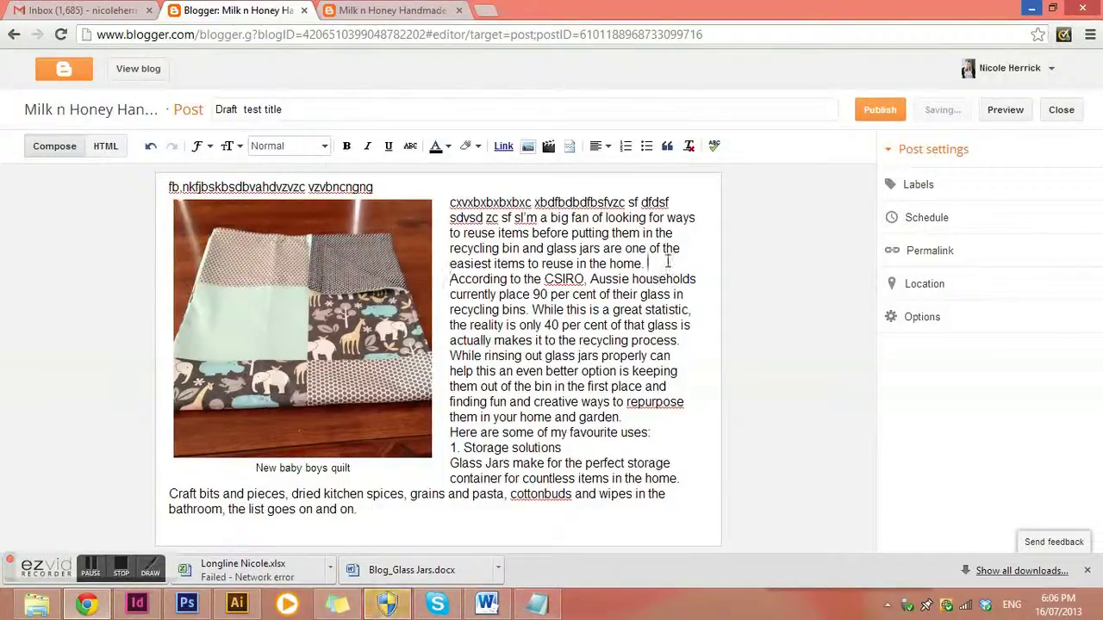
pyautogui.press('Return')
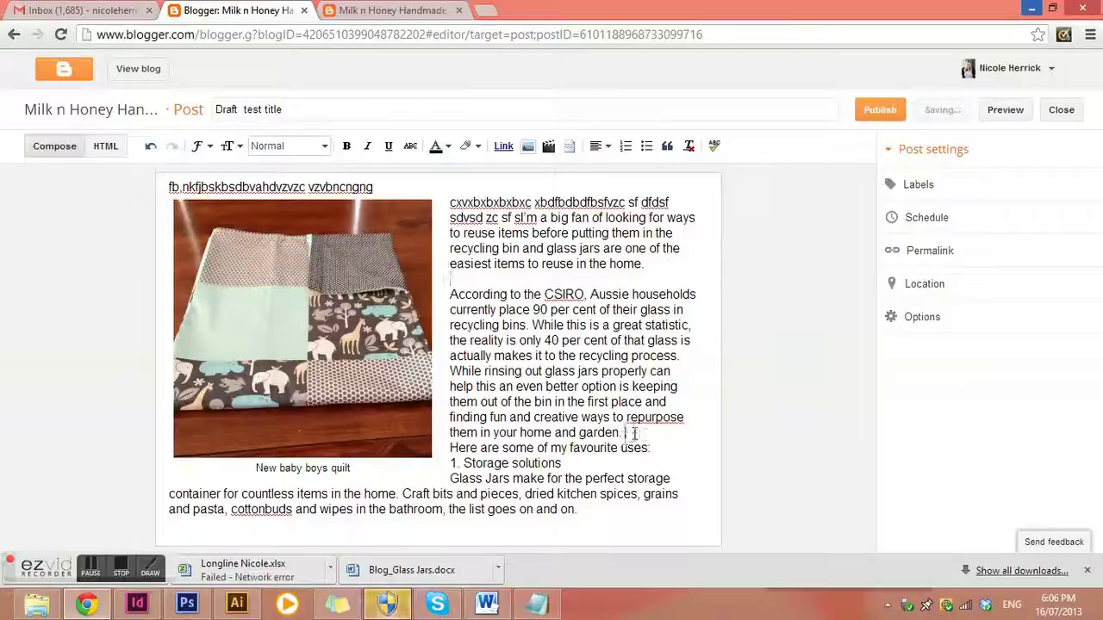
# Add a blank line after the CSIRO paragraph and drag the quilt photo beside it
pyautogui.press('Return')
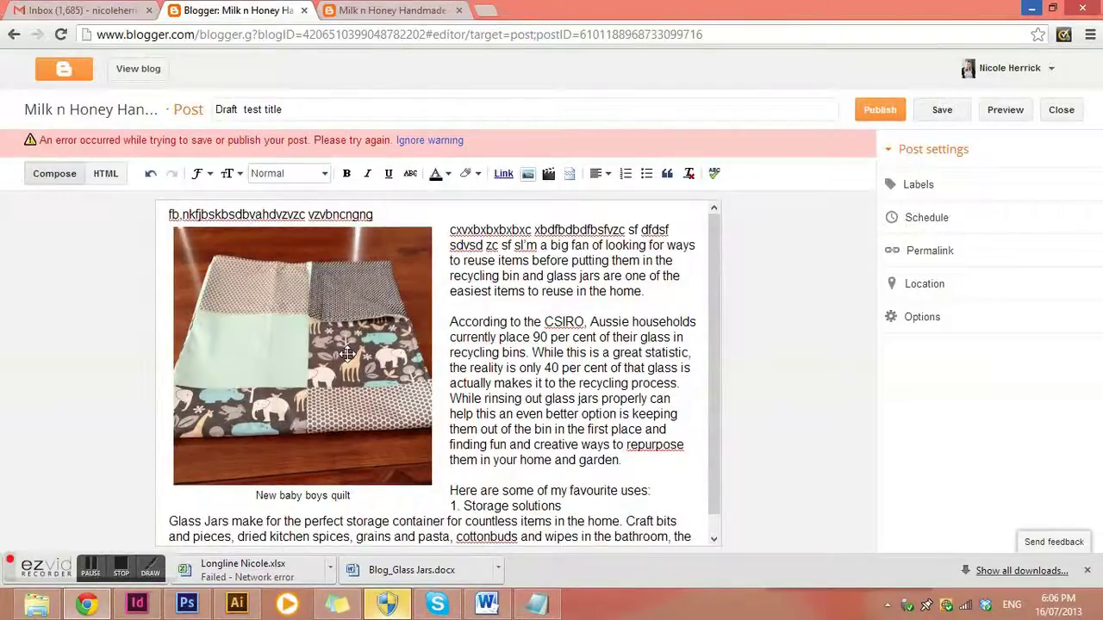
pyautogui.moveTo(345, 353); pyautogui.dragTo(508, 349)
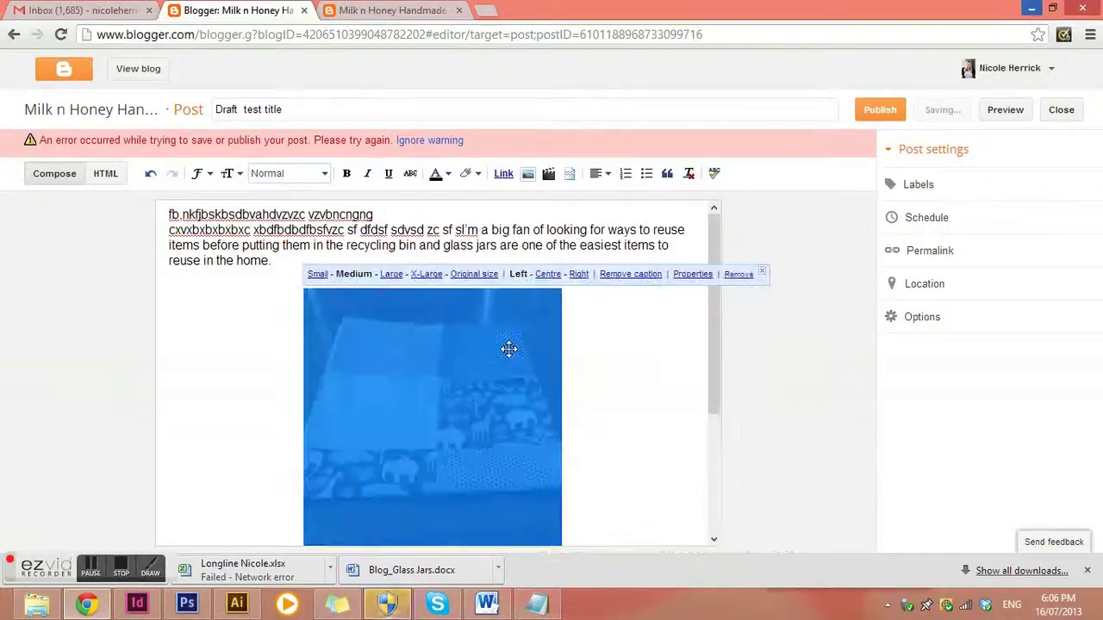
pyautogui.scroll(-2, 539, 401)
pyautogui.scroll(2, 541, 405)
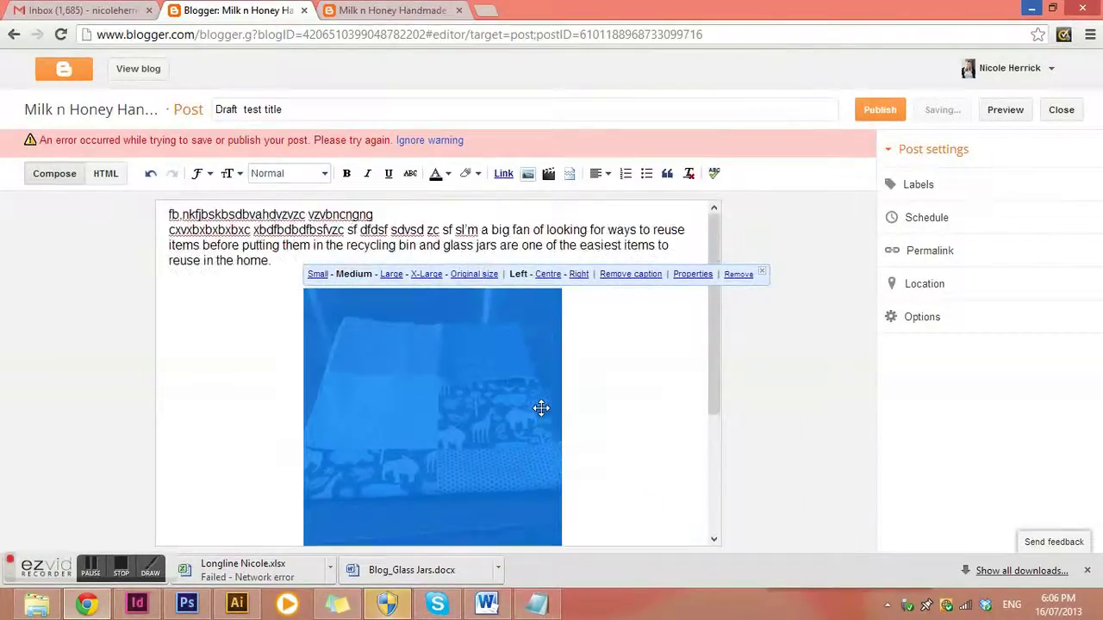
pyautogui.moveTo(542, 407)
pyautogui.mouseDown()
pyautogui.moveTo(529, 337)
pyautogui.moveTo(586, 247)
pyautogui.moveTo(401, 253)
pyautogui.moveTo(534, 267)
pyautogui.moveTo(553, 285)
pyautogui.moveTo(585, 323)
pyautogui.moveTo(598, 376)
pyautogui.moveTo(541, 326)
pyautogui.moveTo(530, 371)
pyautogui.moveTo(559, 436)
pyautogui.moveTo(603, 362)
pyautogui.moveTo(564, 286)
pyautogui.mouseUp()
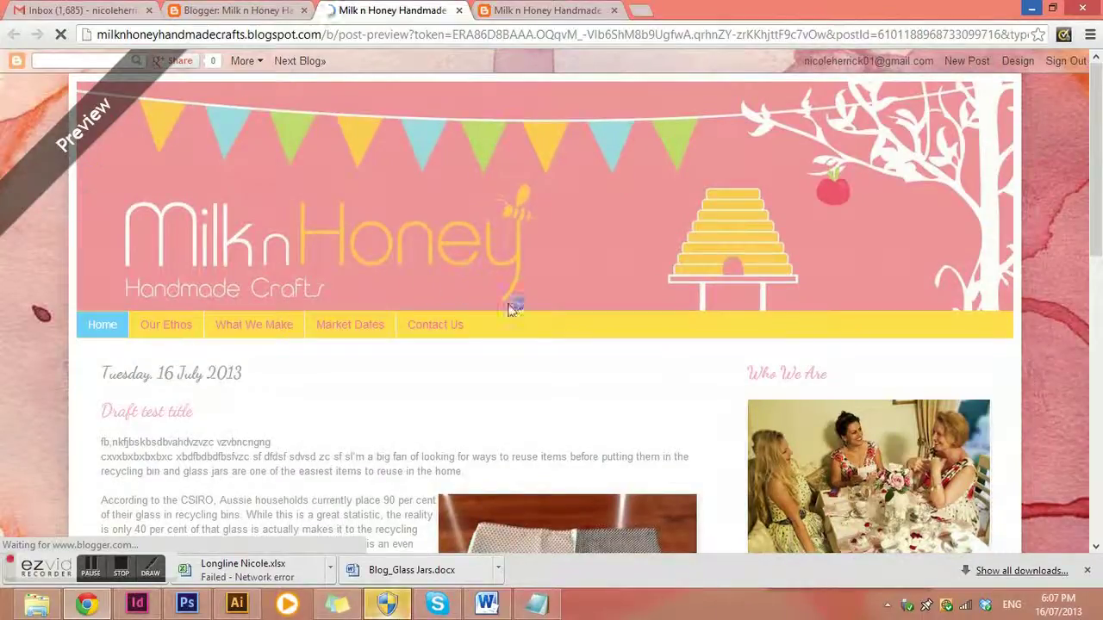
pyautogui.scroll(-3, 509, 312)
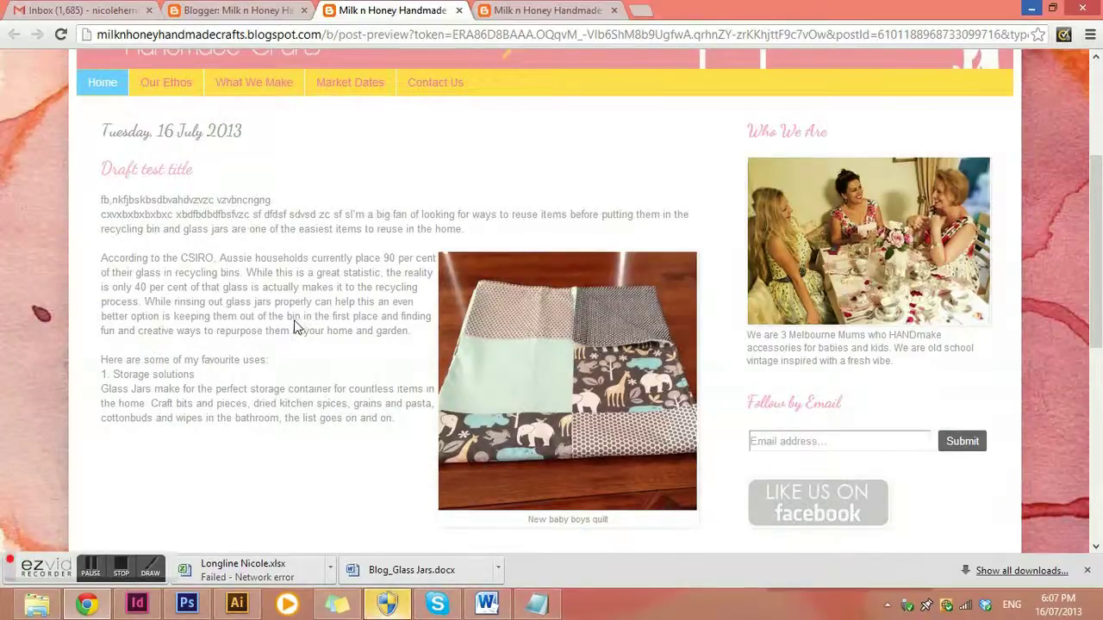
# Add a line break above 'Here are some of my favourite uses' and preview the post
pyautogui.hotkey('ctrl', 'shift', 'Tab')
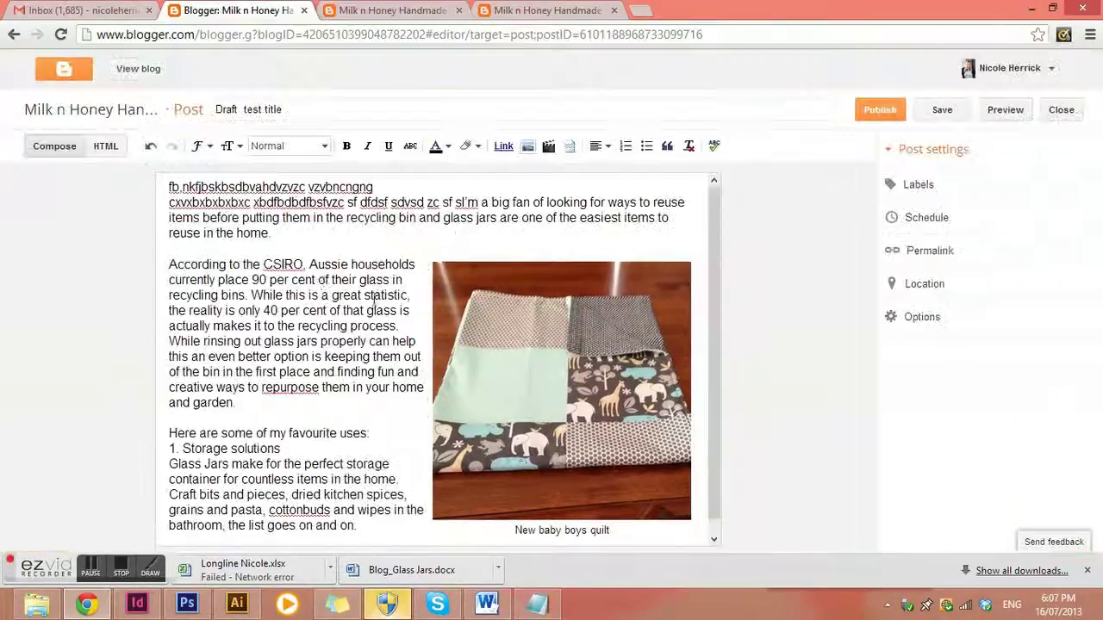
pyautogui.scroll(-1, 382, 390)
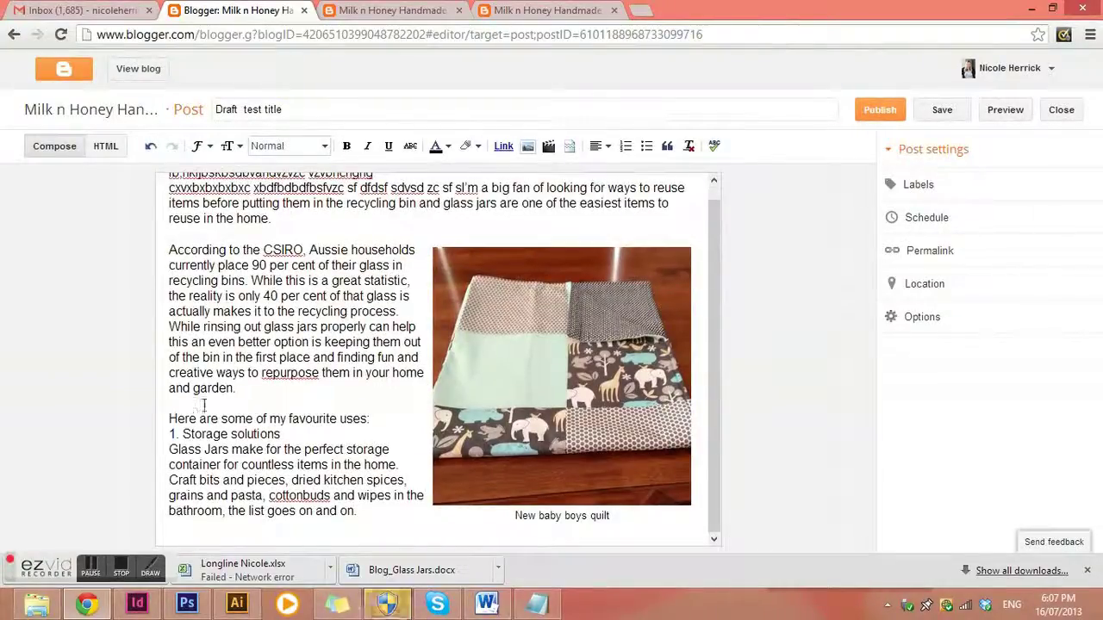
pyautogui.press('Return')
pyautogui.press('Return')
pyautogui.press('Return')
pyautogui.press('Return')
pyautogui.press('Return')
pyautogui.press('Return')
pyautogui.press('Return')
pyautogui.press('Return')
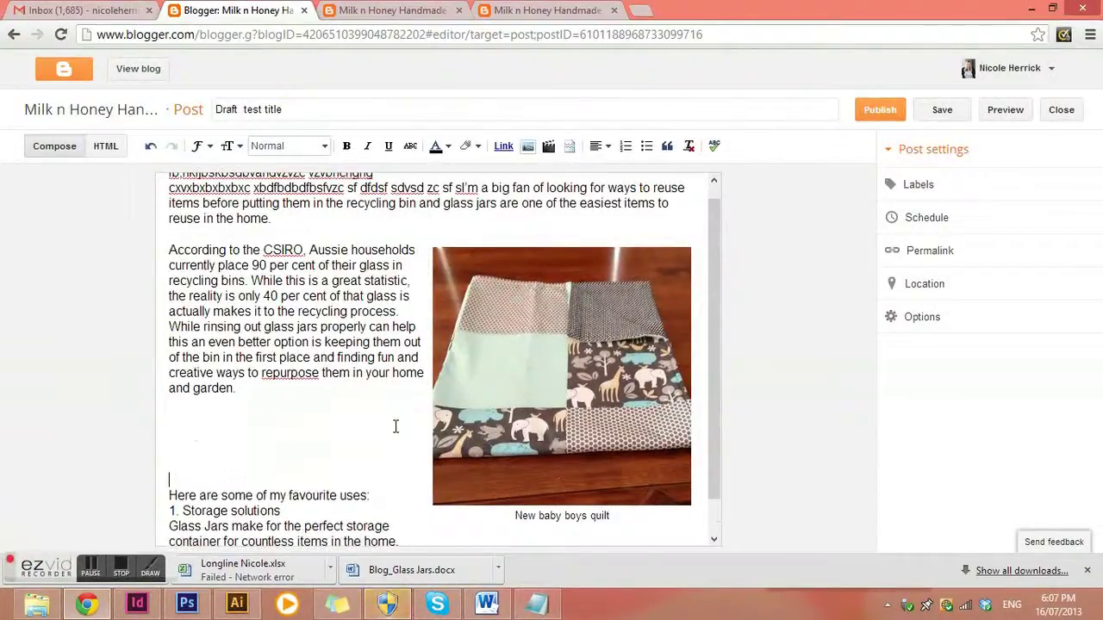
pyautogui.click(1004, 110)
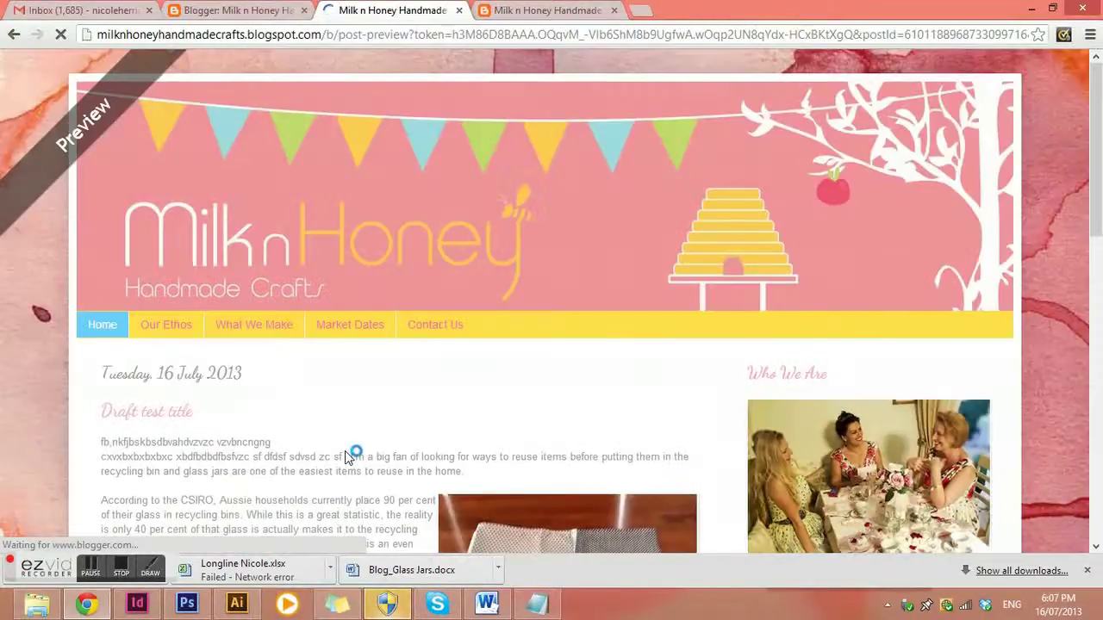
pyautogui.scroll(-4, 386, 454)
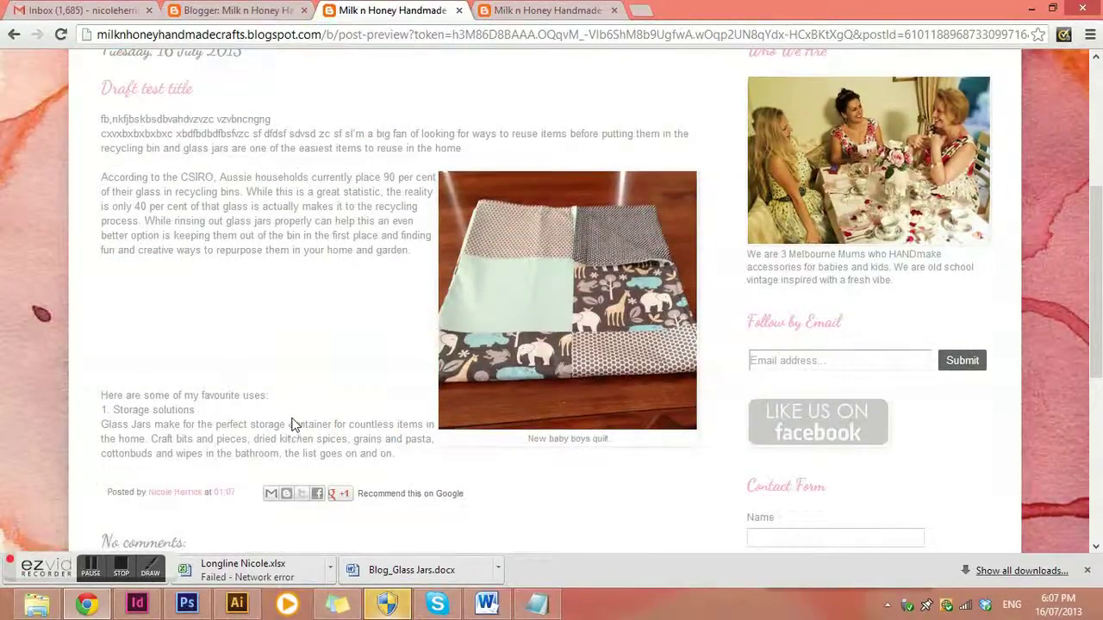
pyautogui.click(313, 14)
# Add another line break before the favourite uses list and return to the editor
pyautogui.scroll(-1, 259, 368)
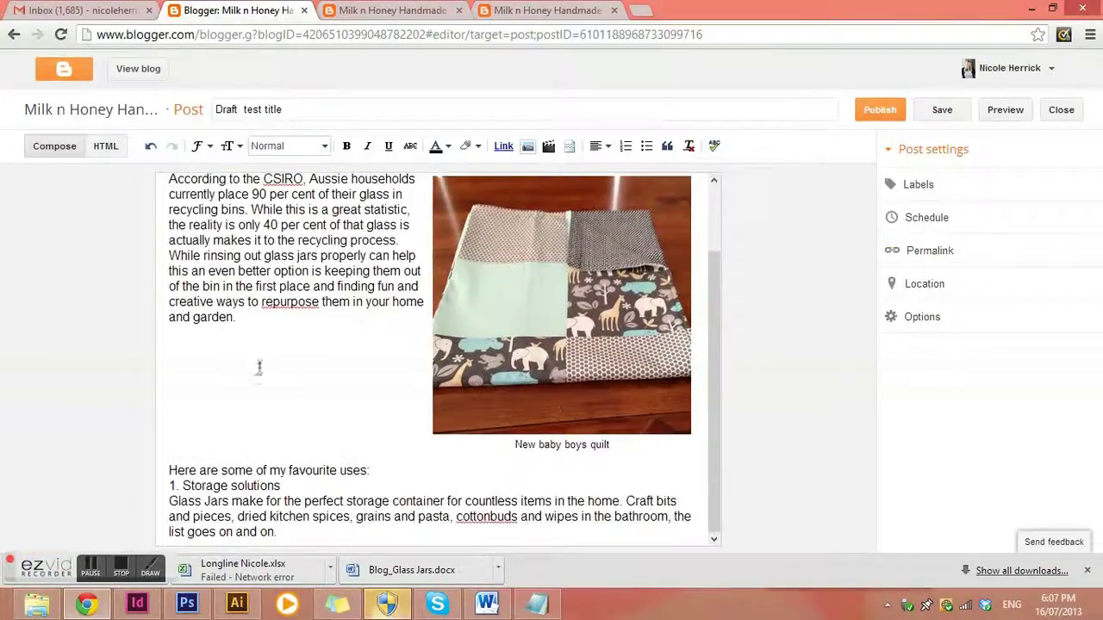
pyautogui.press('Return')
pyautogui.press('Return')
pyautogui.press('Return')
pyautogui.press('Return')
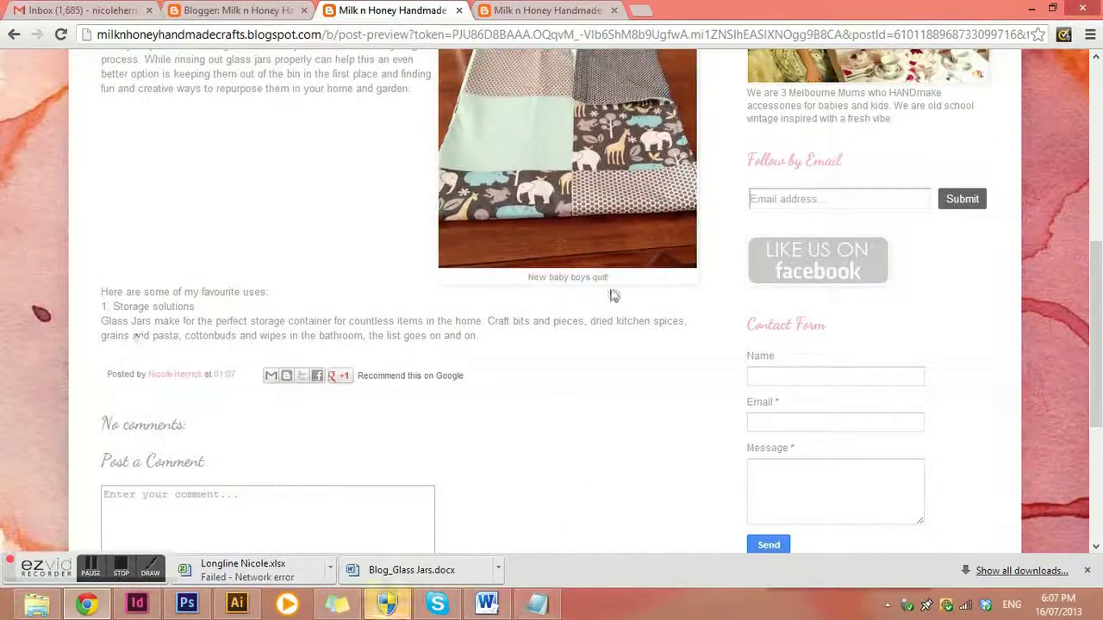
pyautogui.scroll(2, 617, 301)
pyautogui.scroll(3, 624, 336)
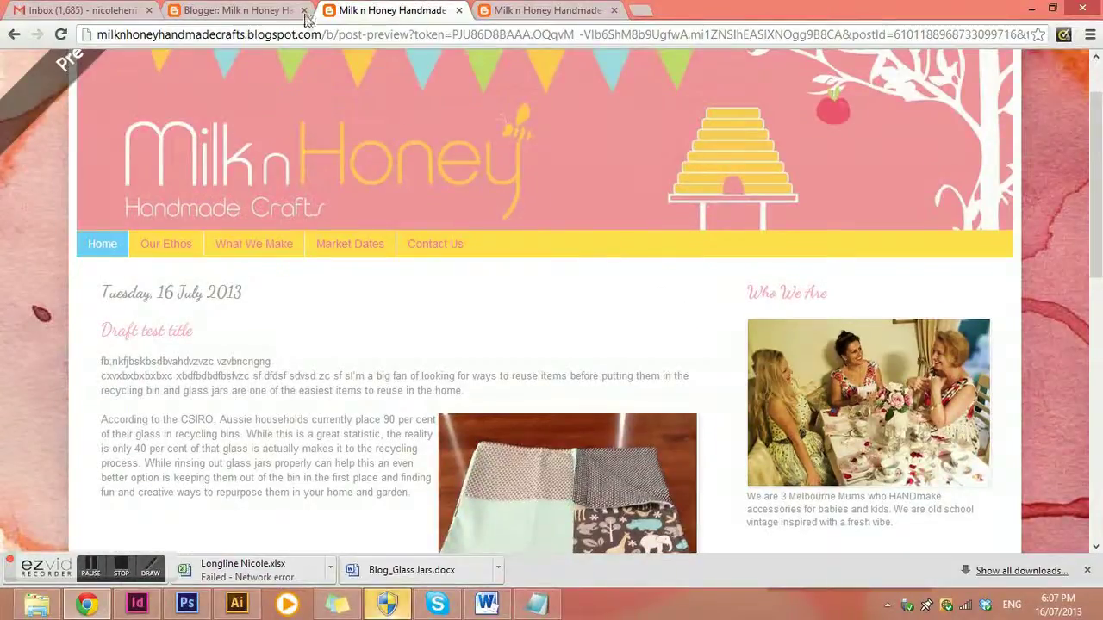
pyautogui.click(259, 12)
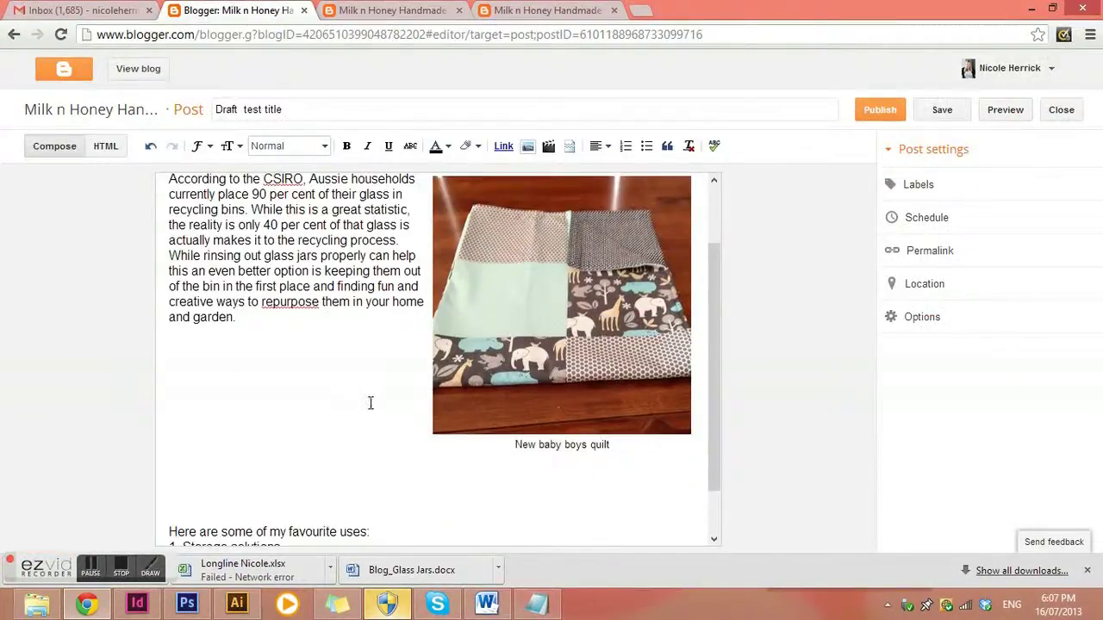
# Start a new line after the last paragraph and remove the extra empty line
pyautogui.scroll(1, 371, 403)
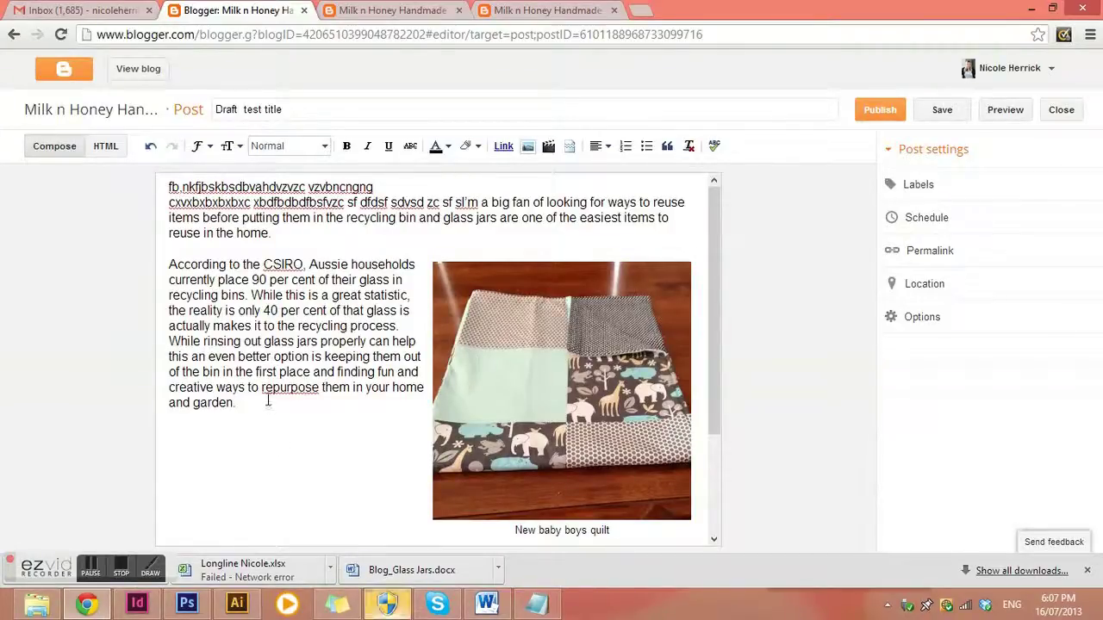
pyautogui.scroll(-2, 334, 406)
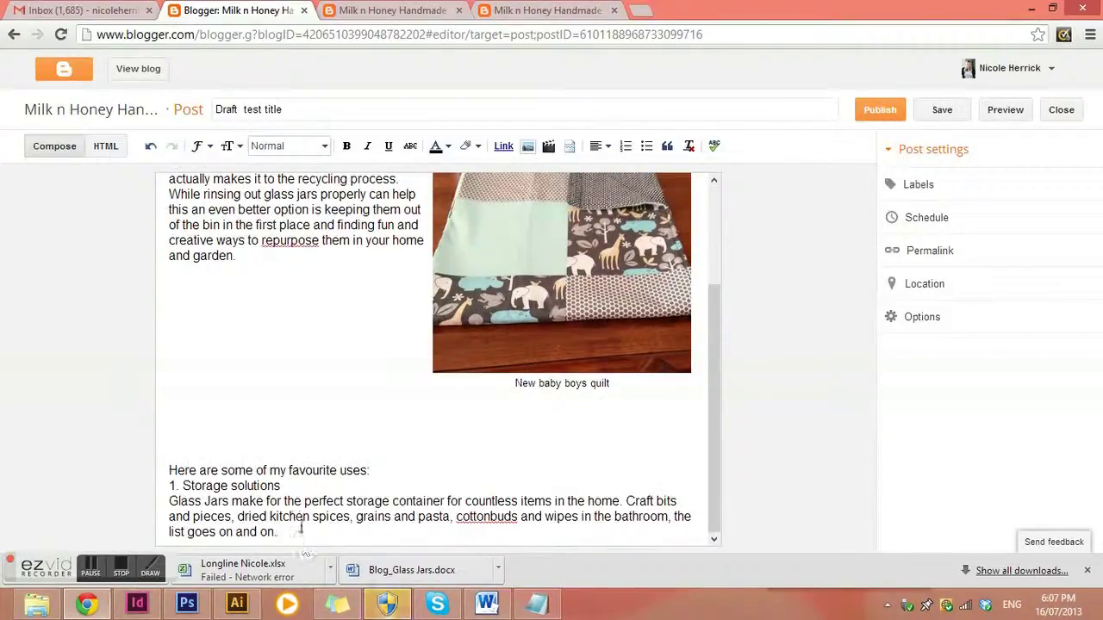
pyautogui.press('Return')
pyautogui.press('Return')
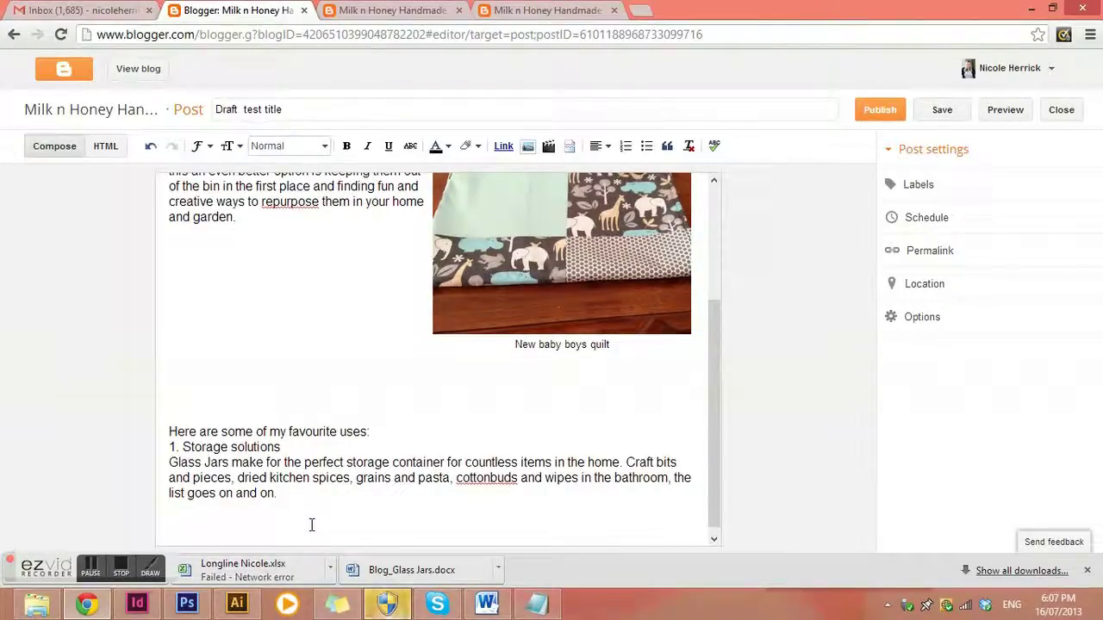
pyautogui.tripleClick(312, 524)
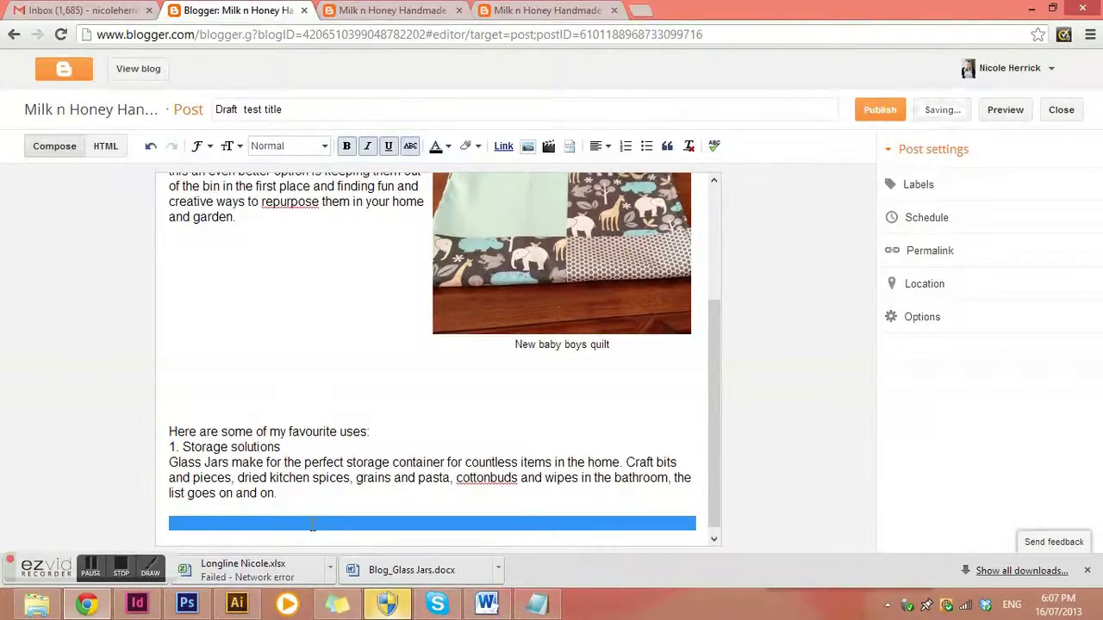
pyautogui.scroll(-1, 388, 483)
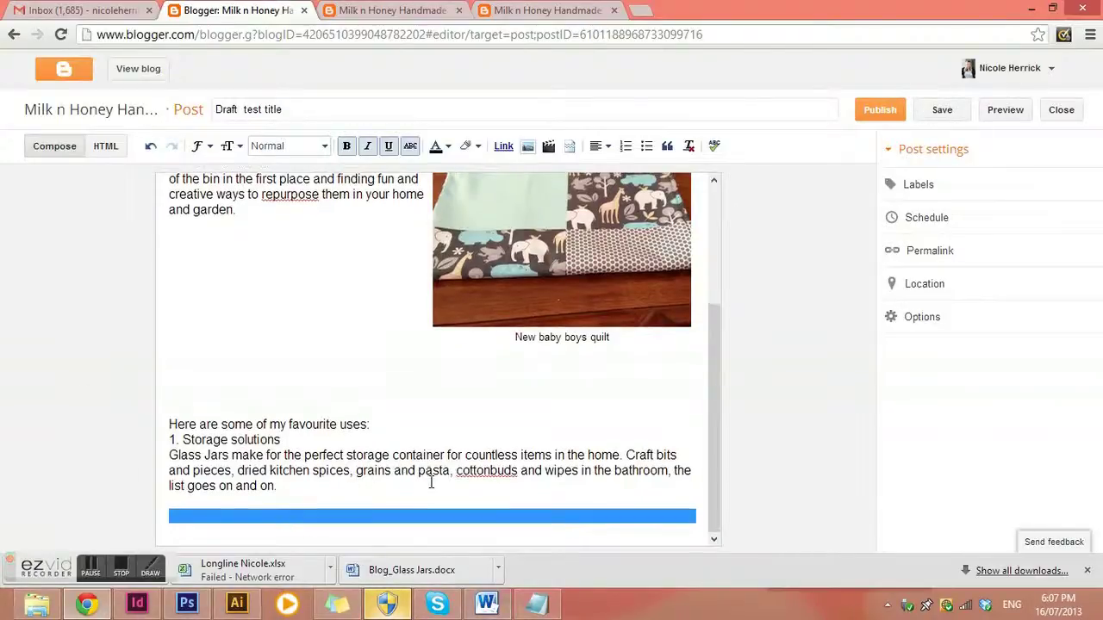
pyautogui.press('BackSpace')
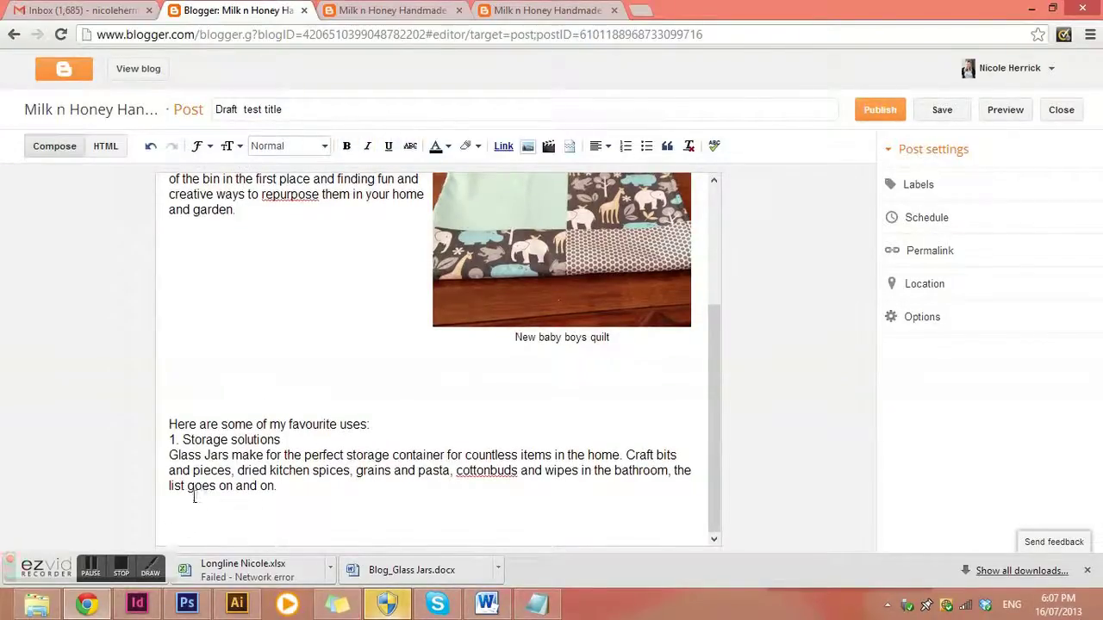
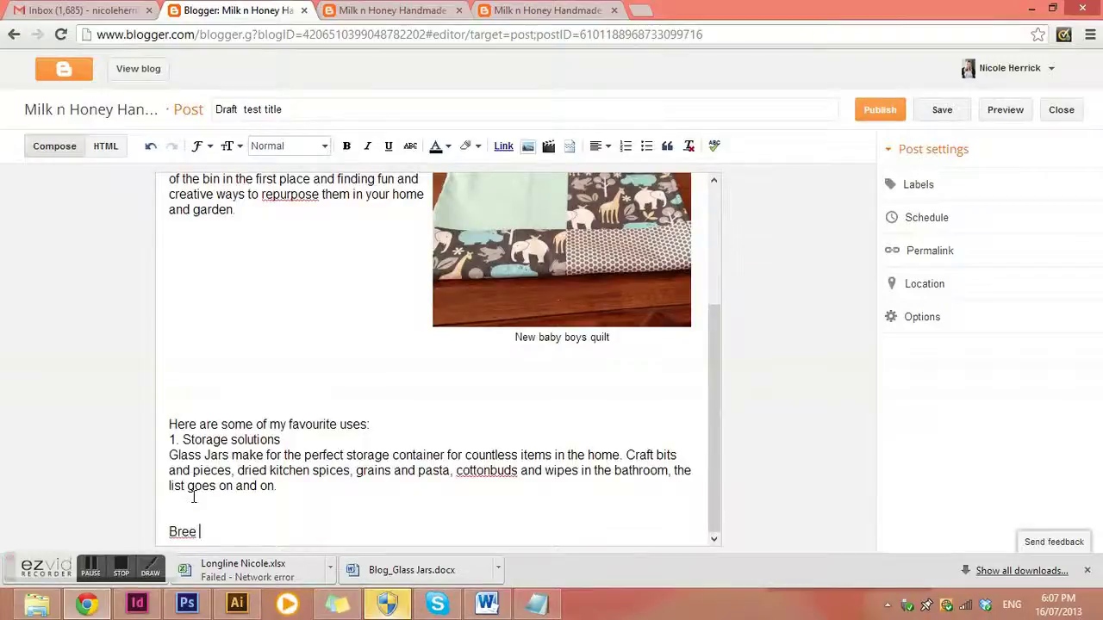
# Type the author's name, 'Style Director', 'Milk n Honey Handmade Crafts' and the Facebook address on separate lines
pyautogui.press('Return')
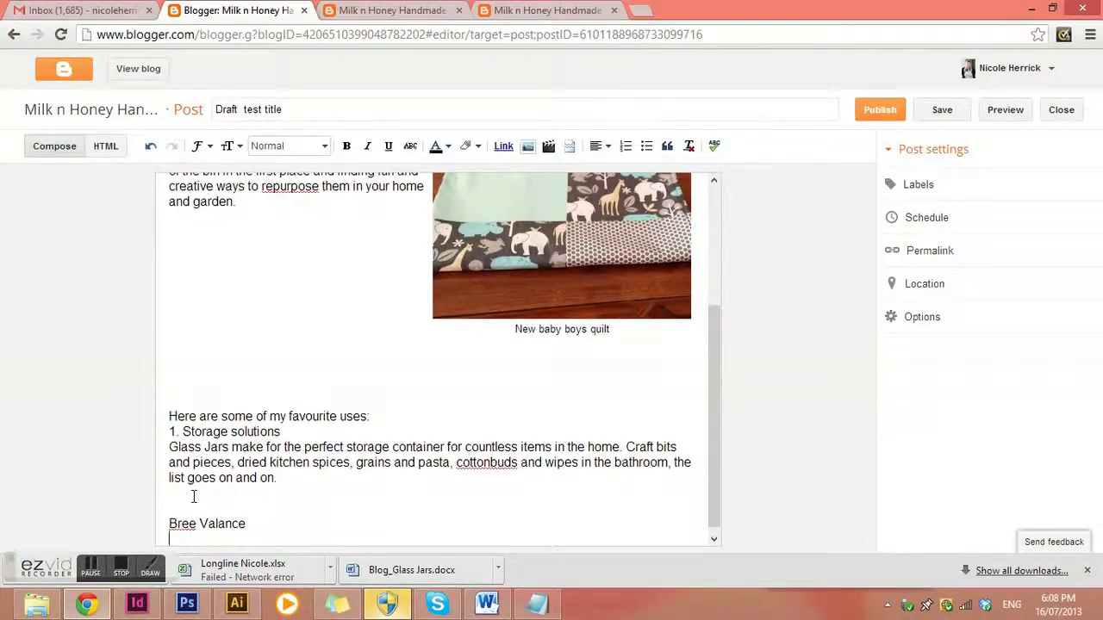
pyautogui.write('Style ')
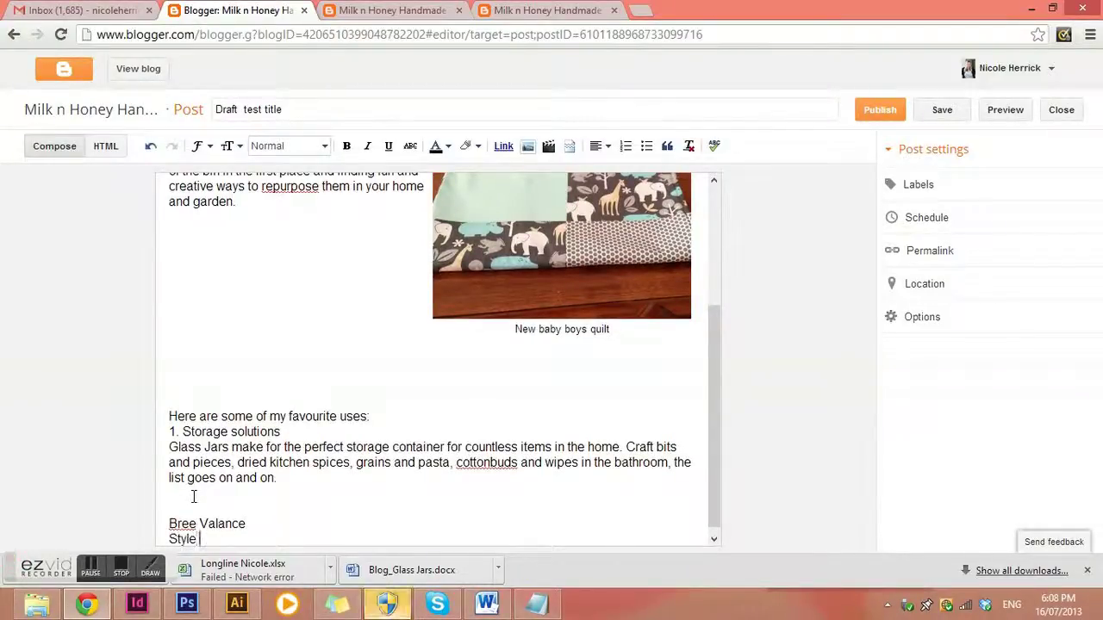
pyautogui.write('Director')
pyautogui.press('Return')
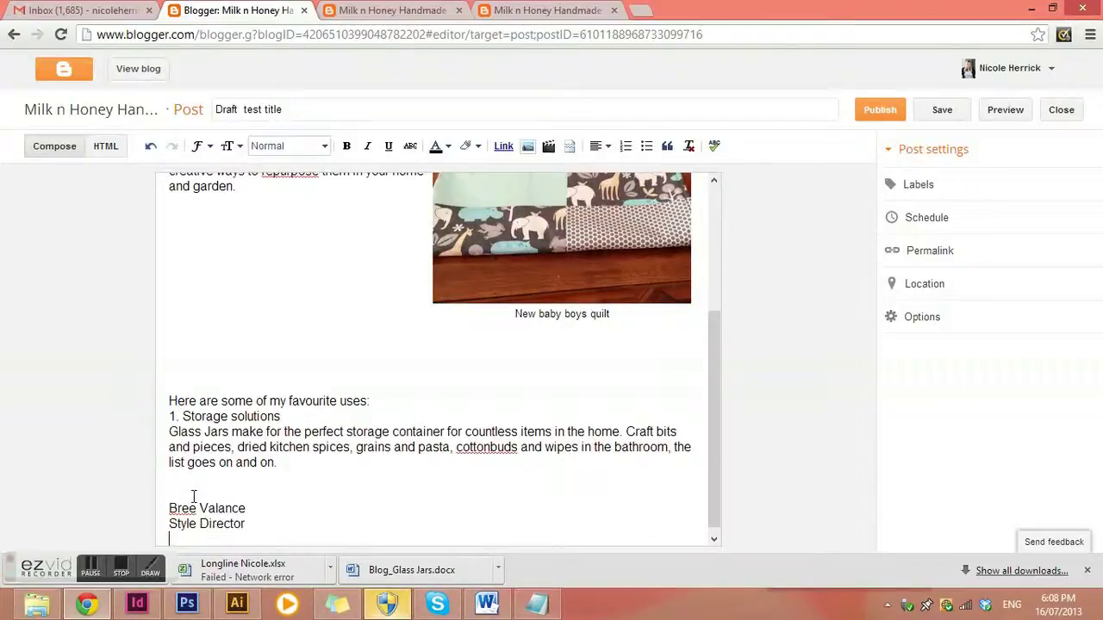
pyautogui.write('Milk')
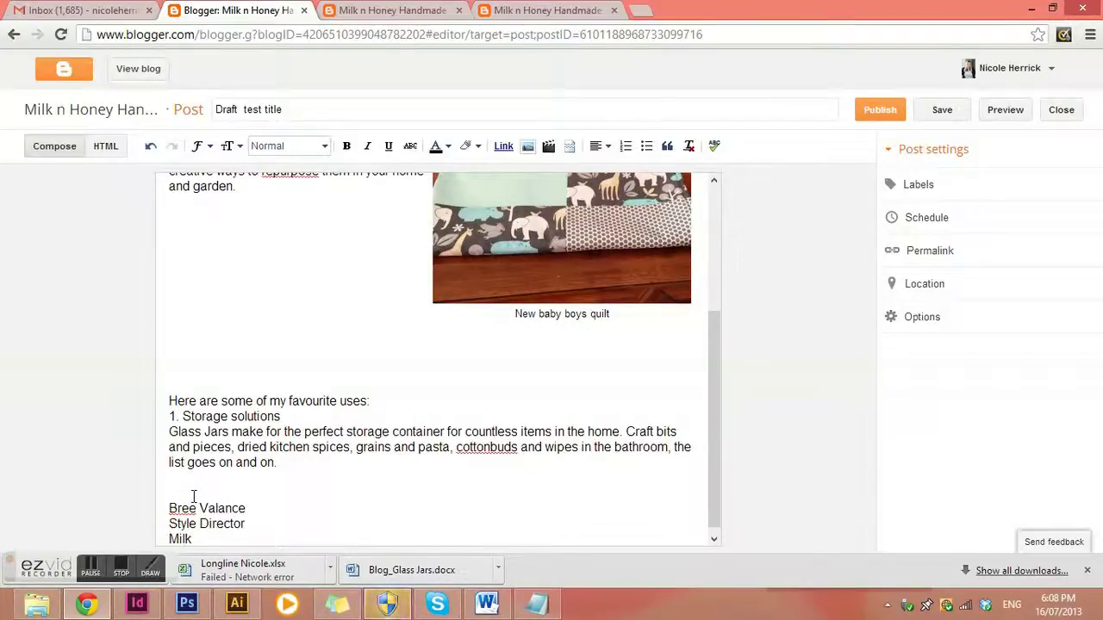
pyautogui.write(' N Honey')
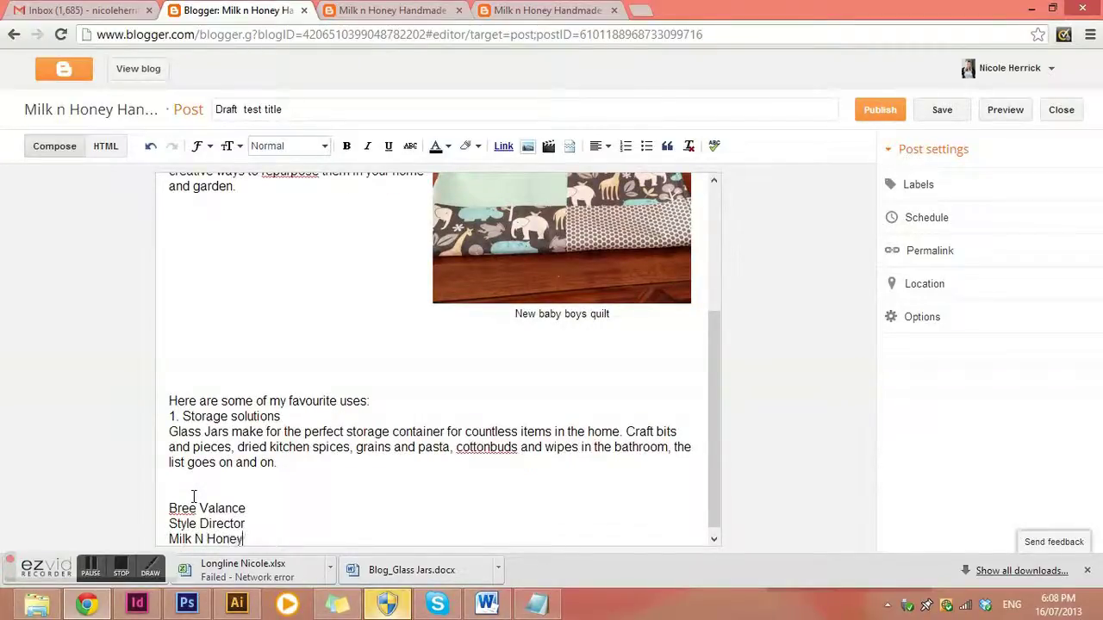
pyautogui.press('BackSpace')
pyautogui.write('ney')
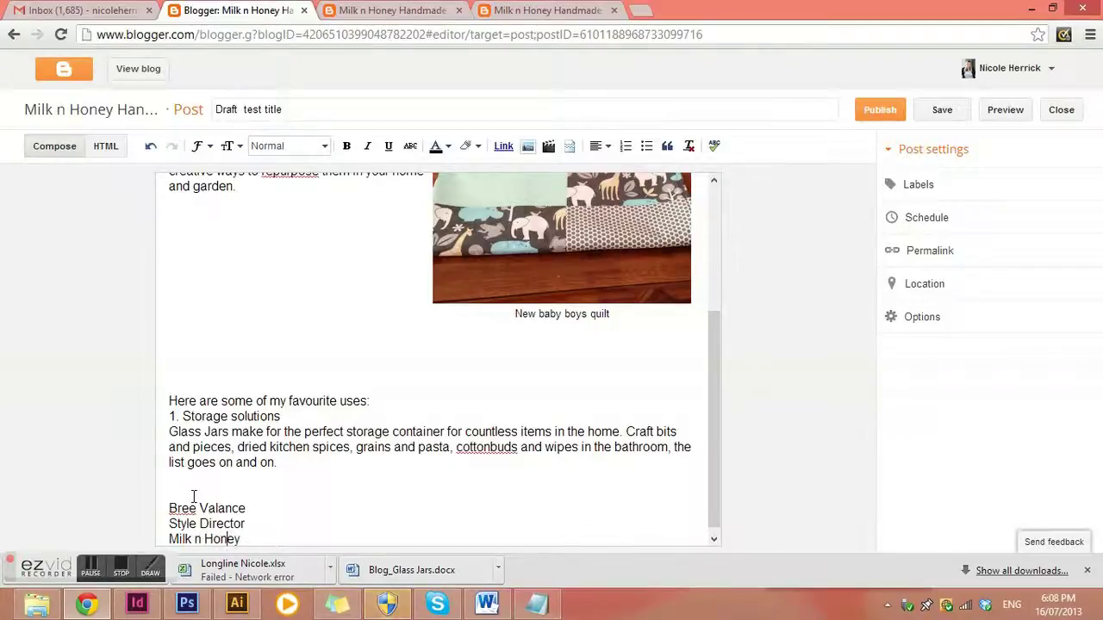
pyautogui.write(' Handmad')
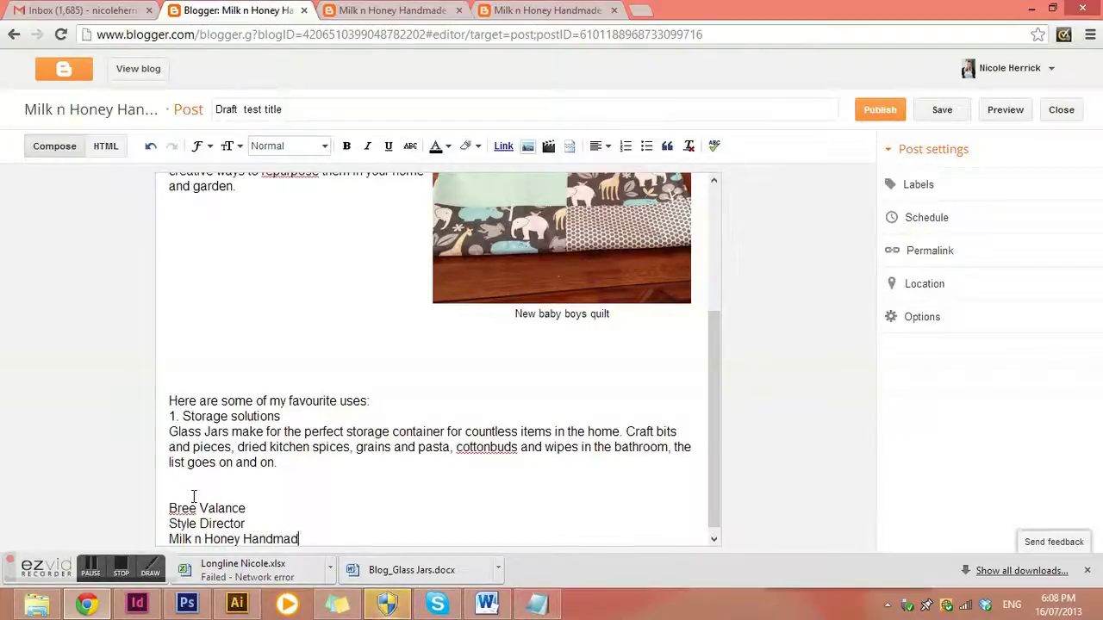
pyautogui.write('e Crafts')
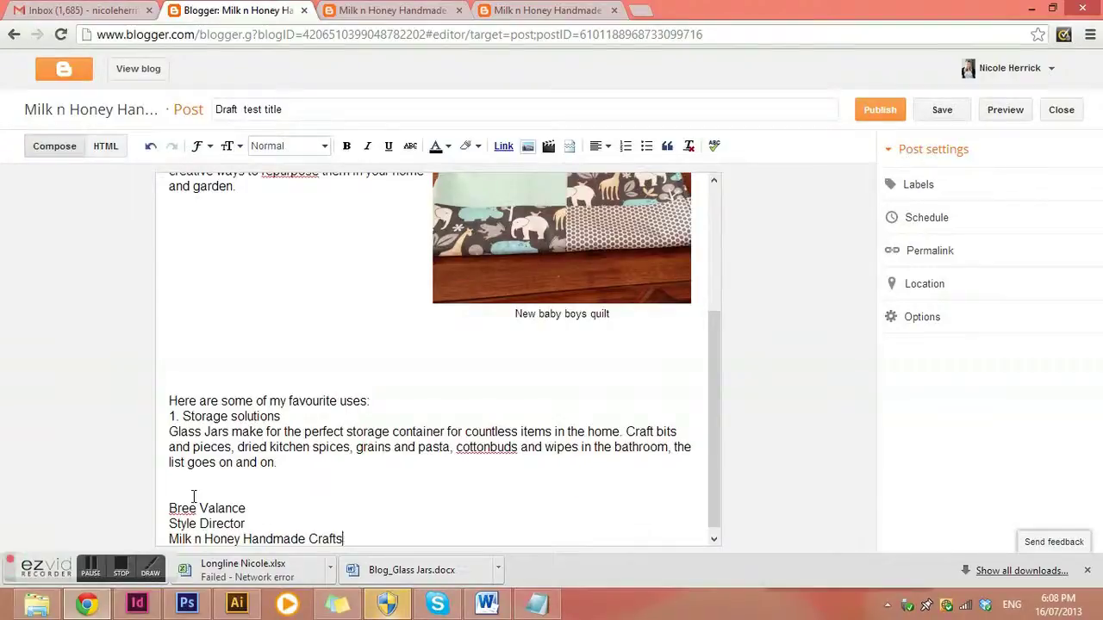
pyautogui.press('Return')
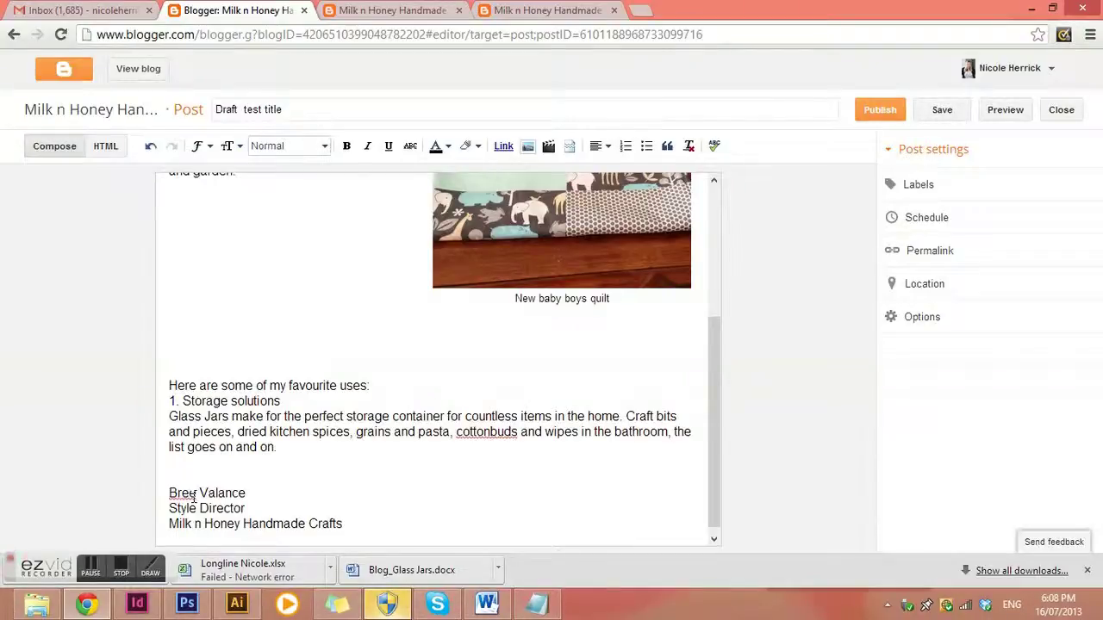
pyautogui.write('www.f')
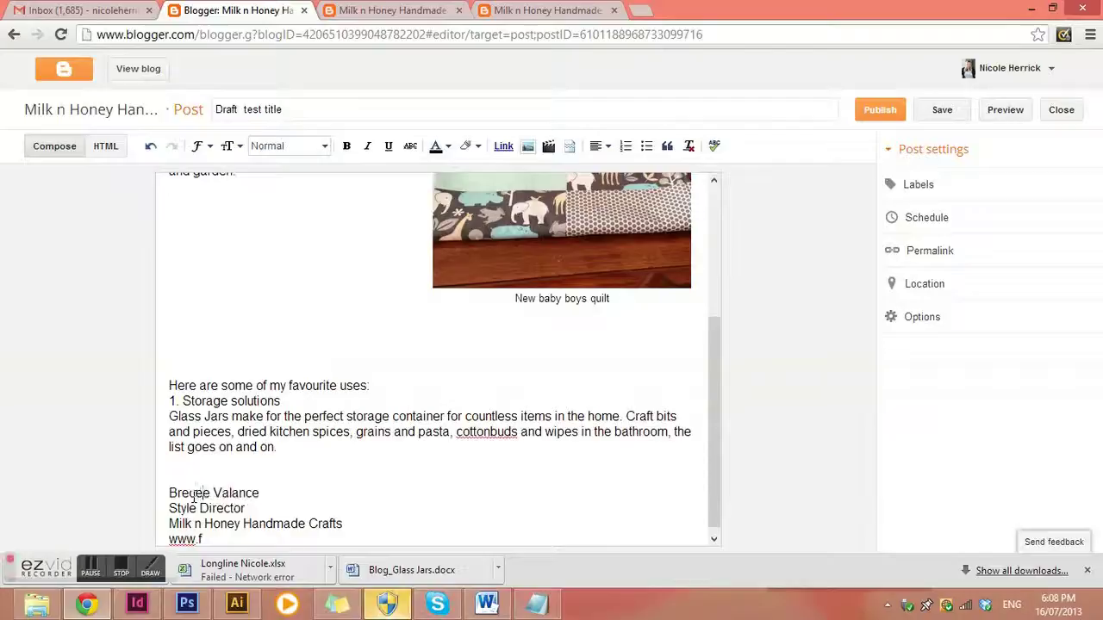
pyautogui.write('e')
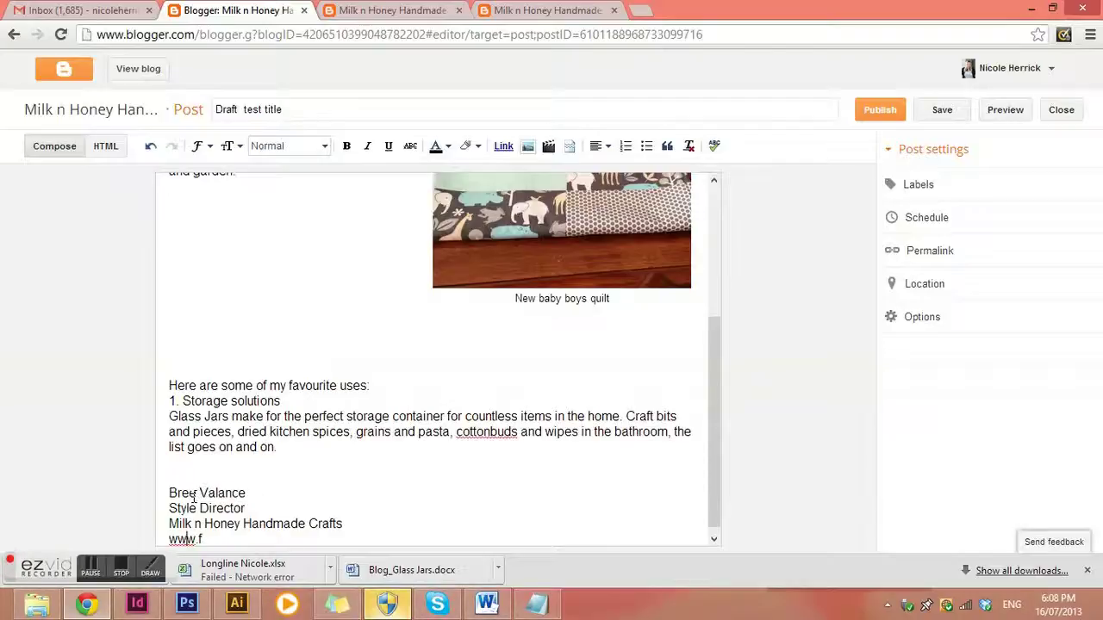
pyautogui.write('acebook.com')
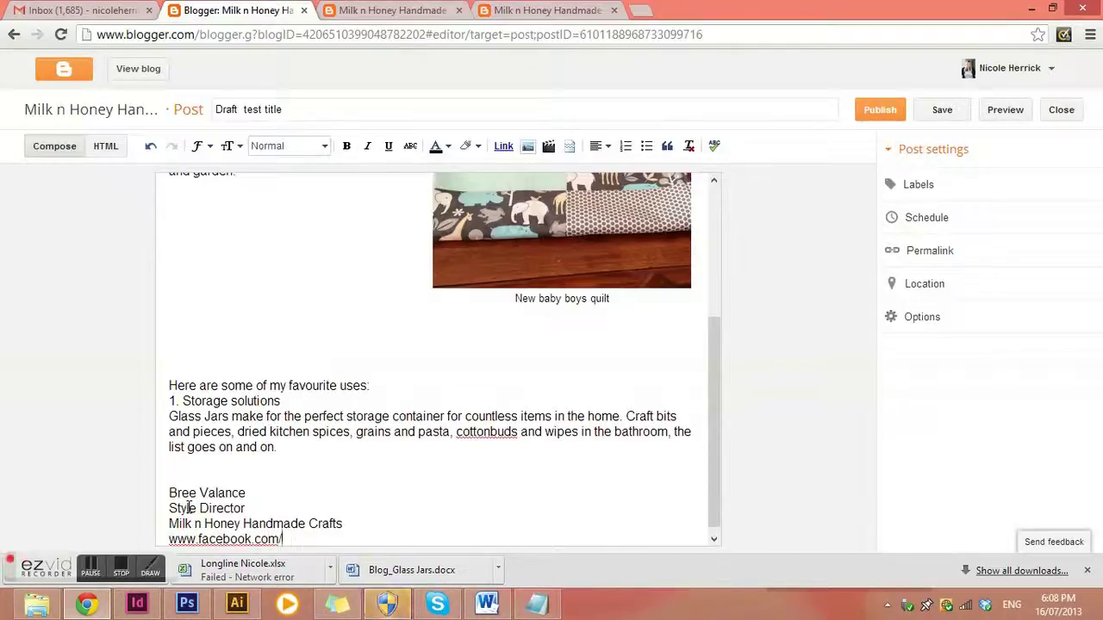
pyautogui.write('/milknhoney')
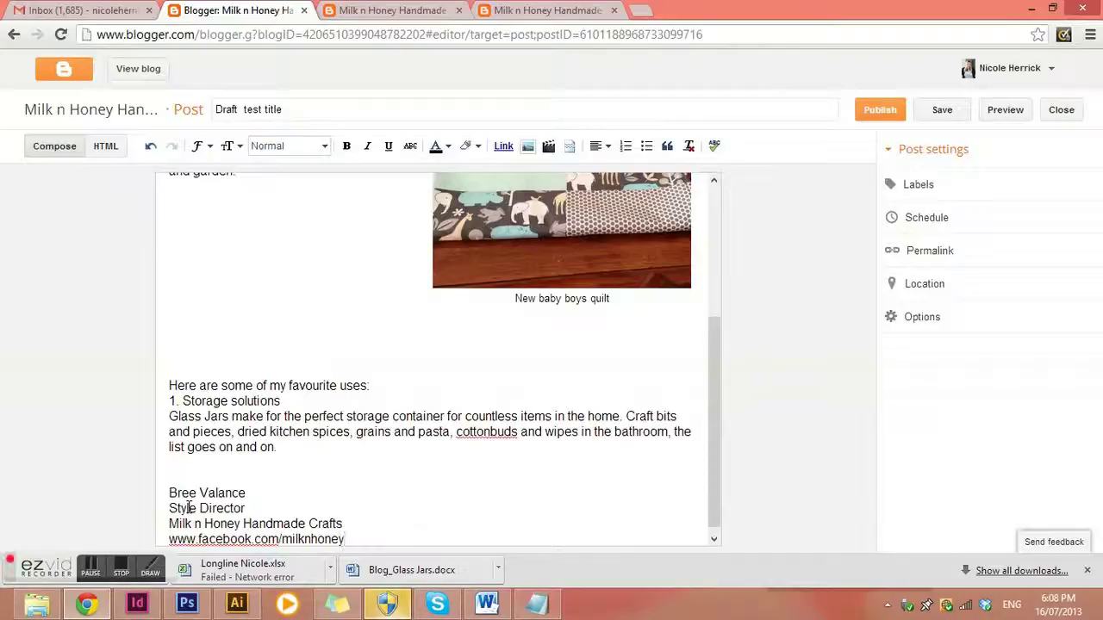
pyautogui.write('handmade')
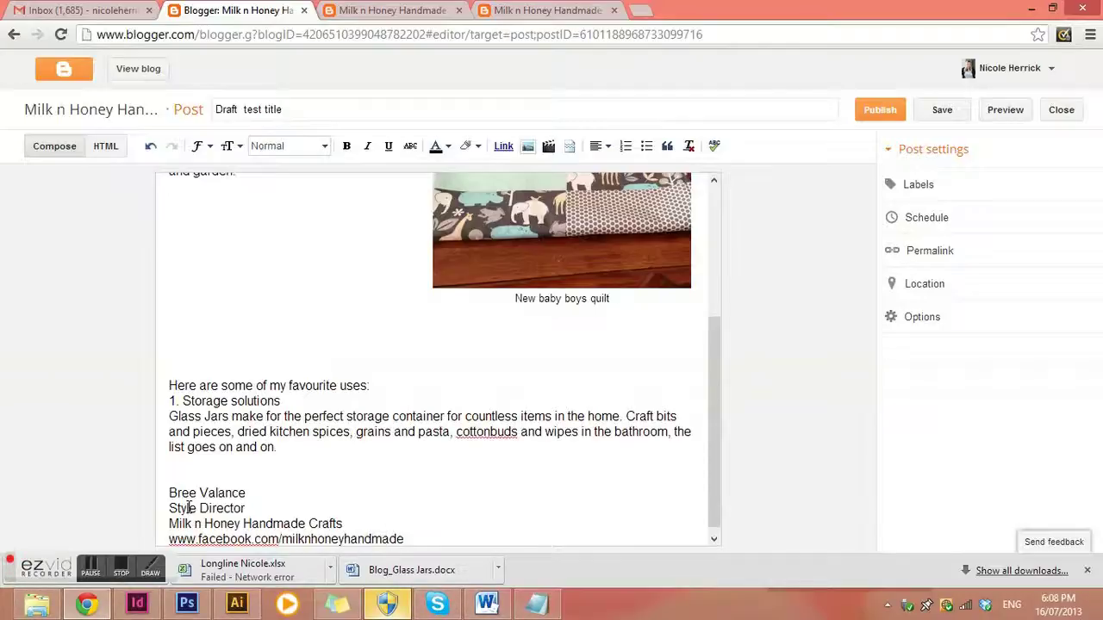
pyautogui.write('craft')
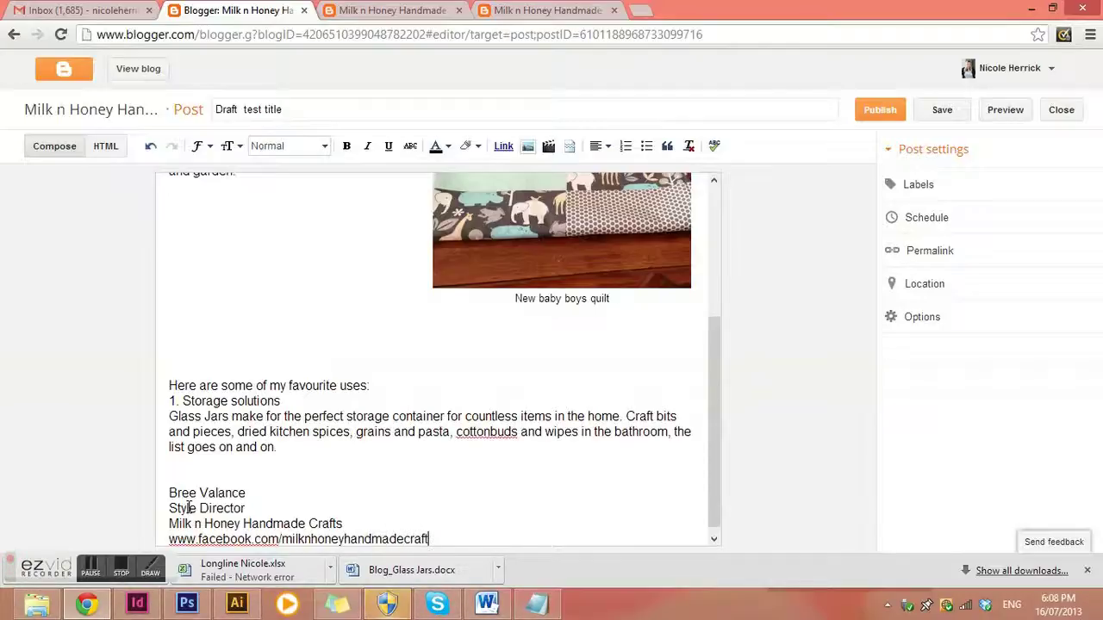
pyautogui.write('s.')
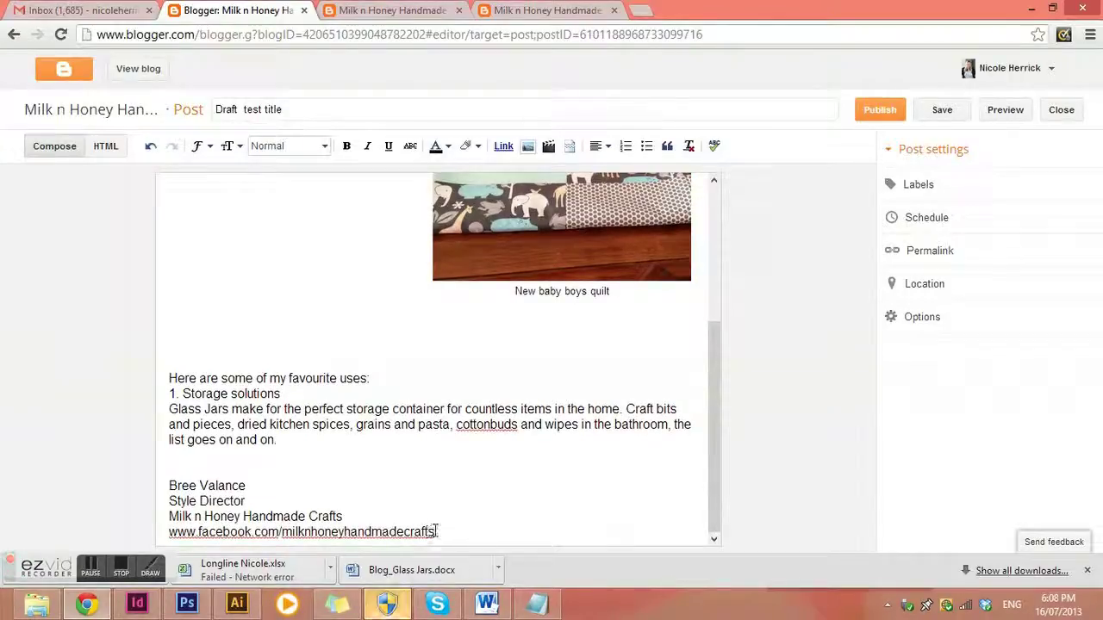
# Turn the signature's Facebook address into a link
pyautogui.moveTo(436, 530); pyautogui.dragTo(165, 533)
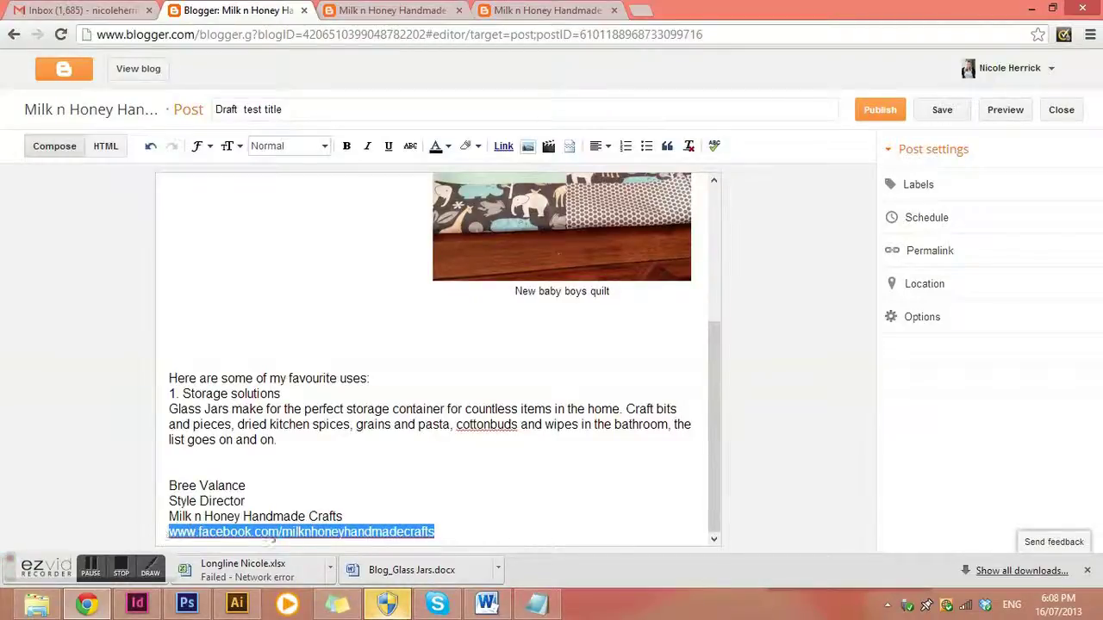
pyautogui.click(504, 147)
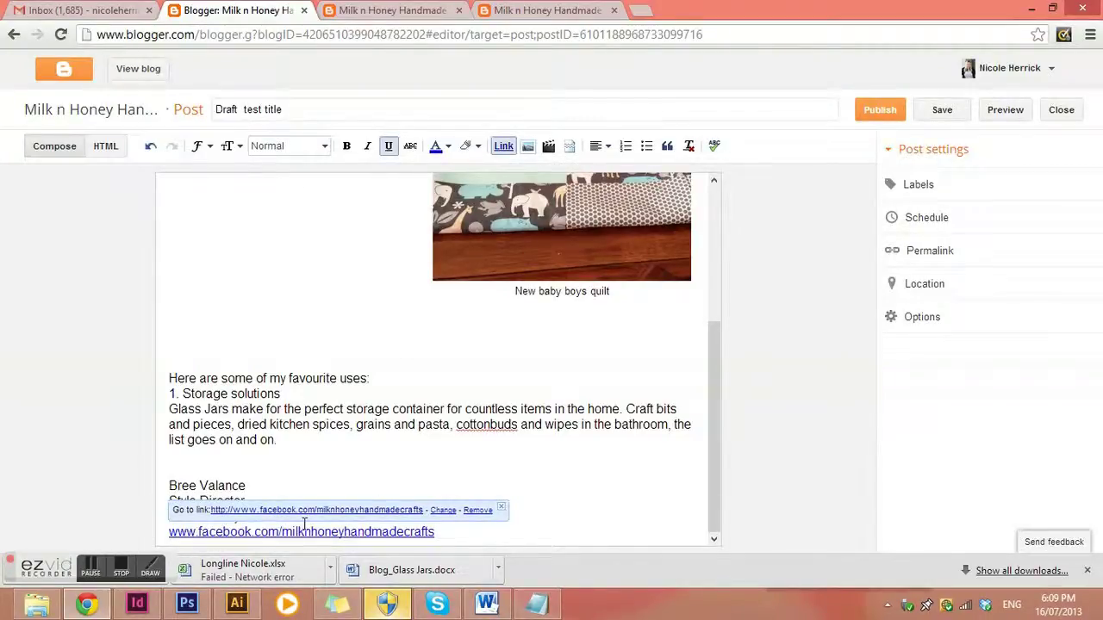
pyautogui.click(462, 439)
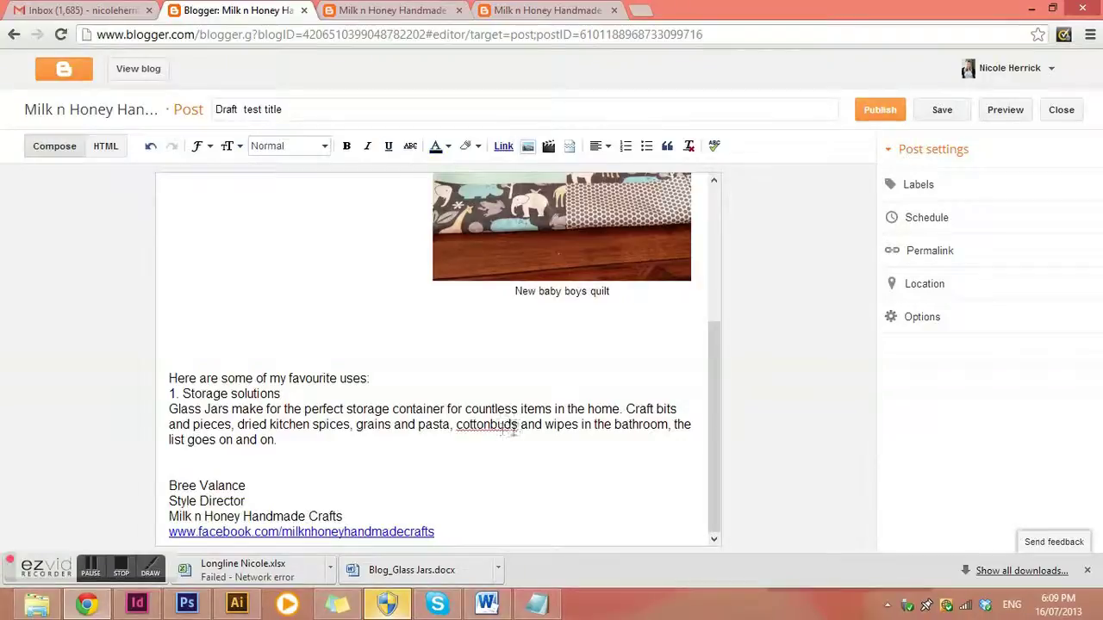
pyautogui.moveTo(520, 424); pyautogui.dragTo(457, 423)
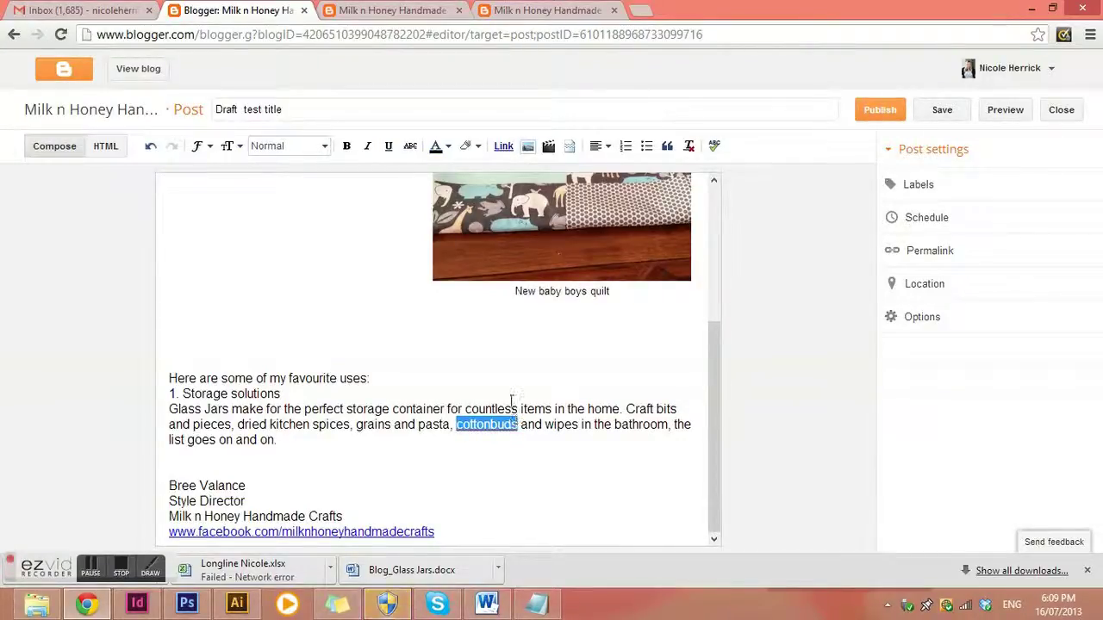
pyautogui.click(504, 151)
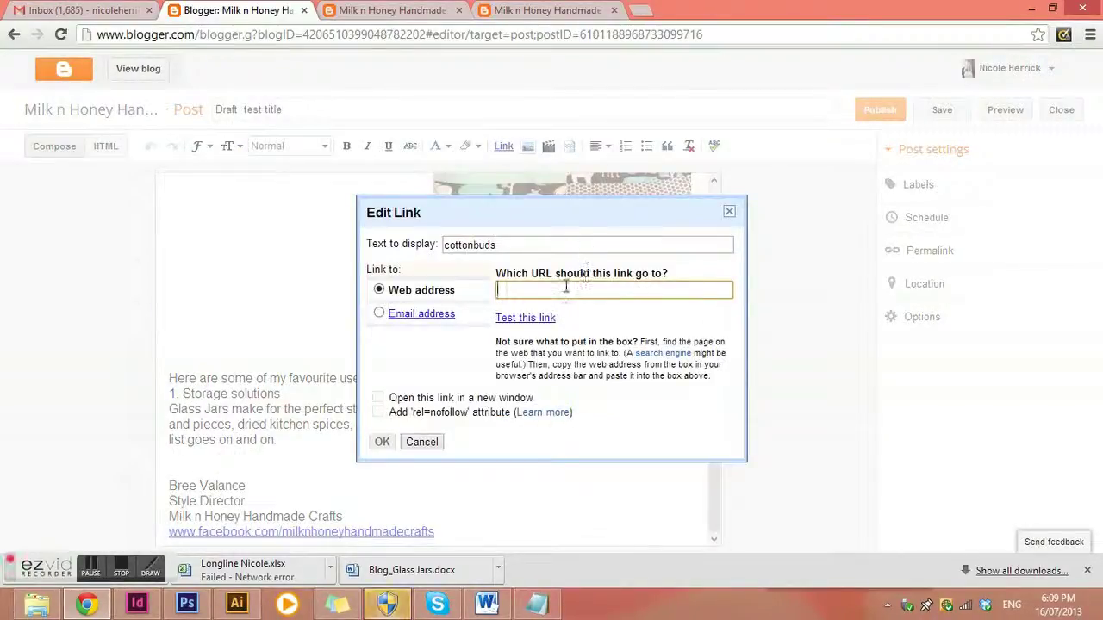
pyautogui.write('www.')
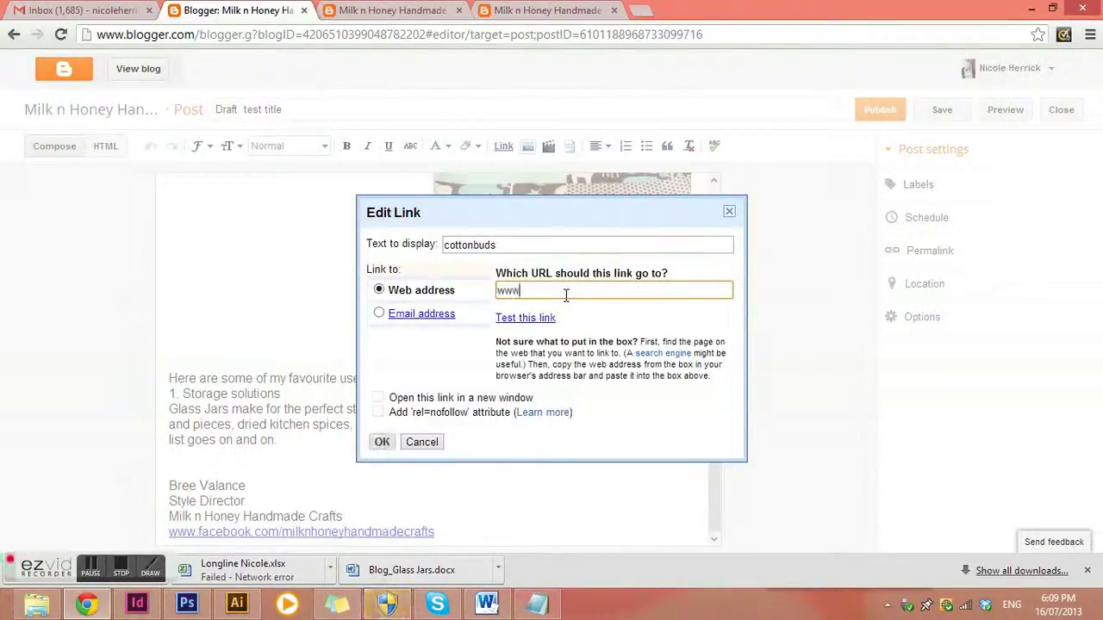
pyautogui.write('co')
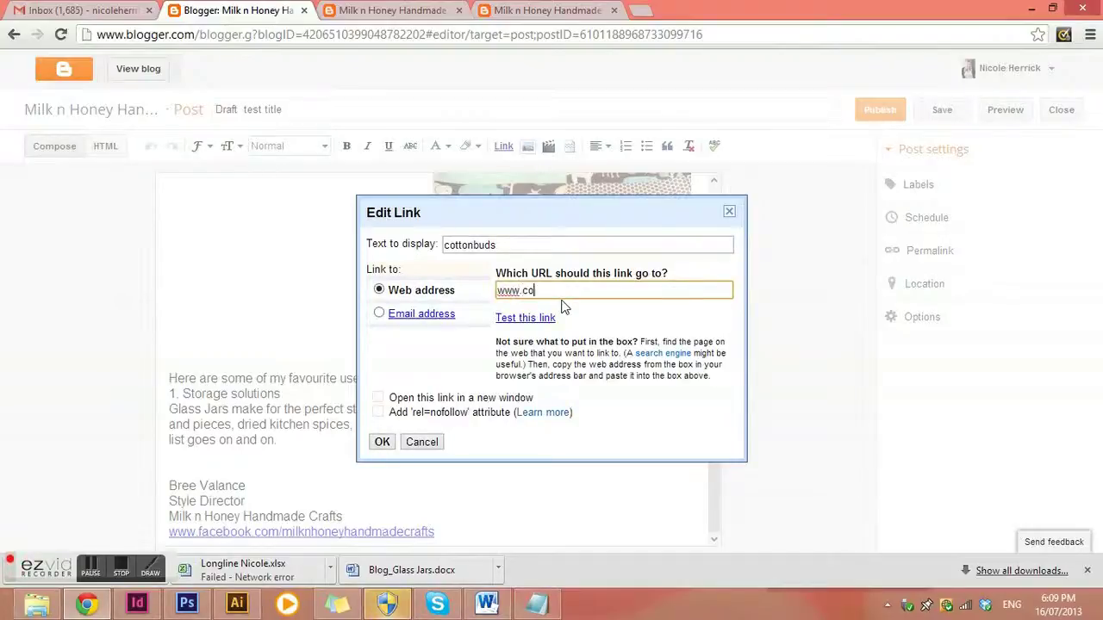
pyautogui.write('ttonbuds .com.au')
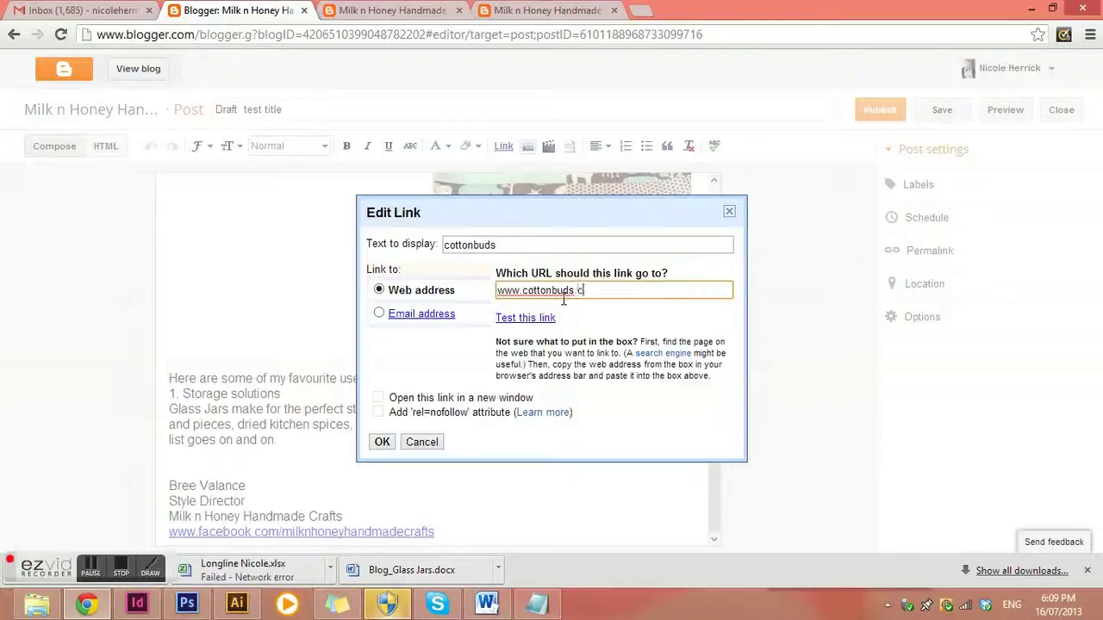
pyautogui.click(382, 442)
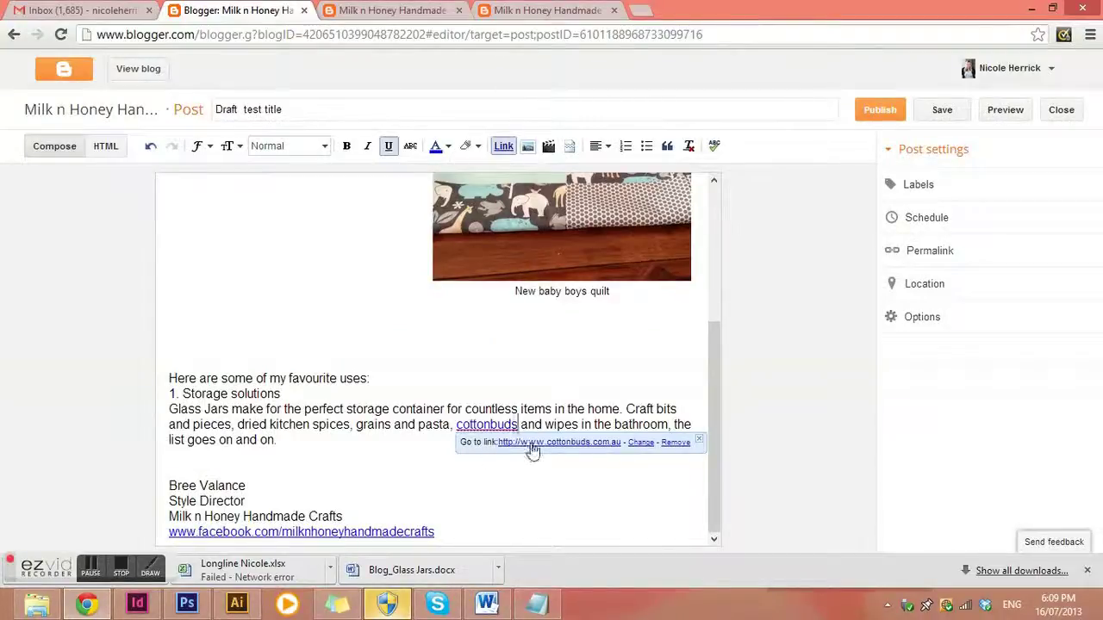
pyautogui.click(350, 438)
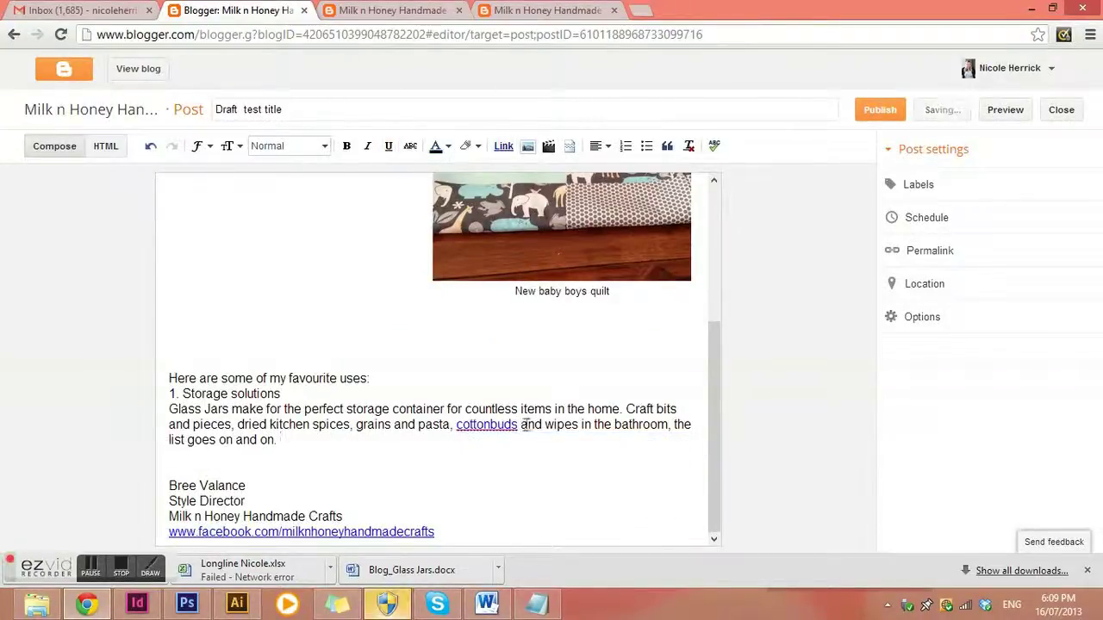
pyautogui.scroll(3, 523, 425)
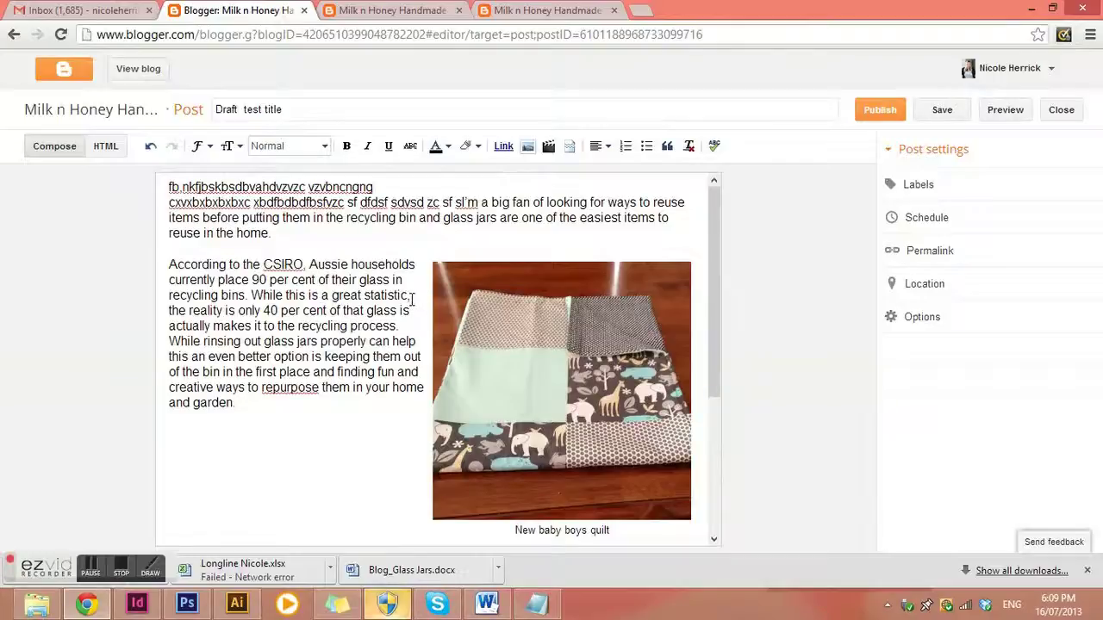
# Expand the Schedule and Labels sections in the draft's Post settings
pyautogui.scroll(-3, 412, 298)
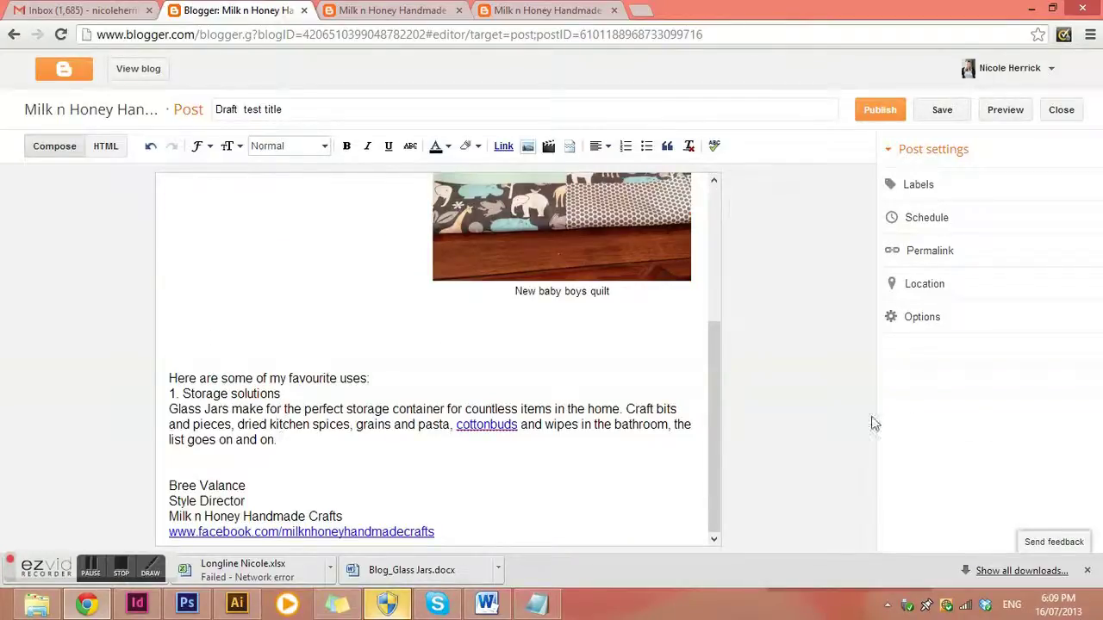
pyautogui.scroll(3, 505, 332)
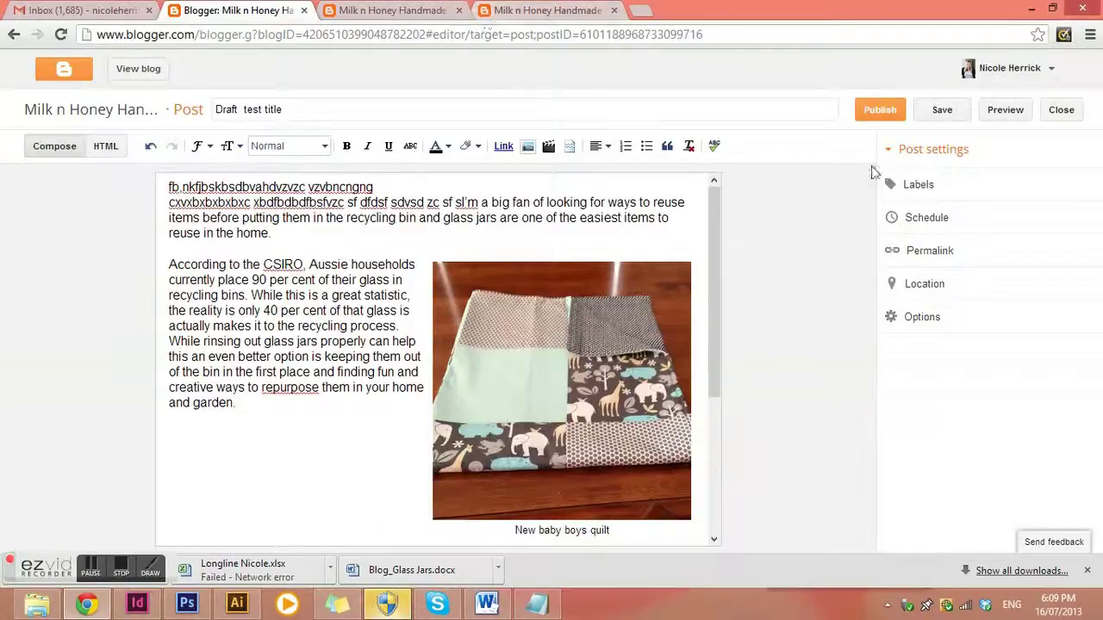
pyautogui.click(914, 220)
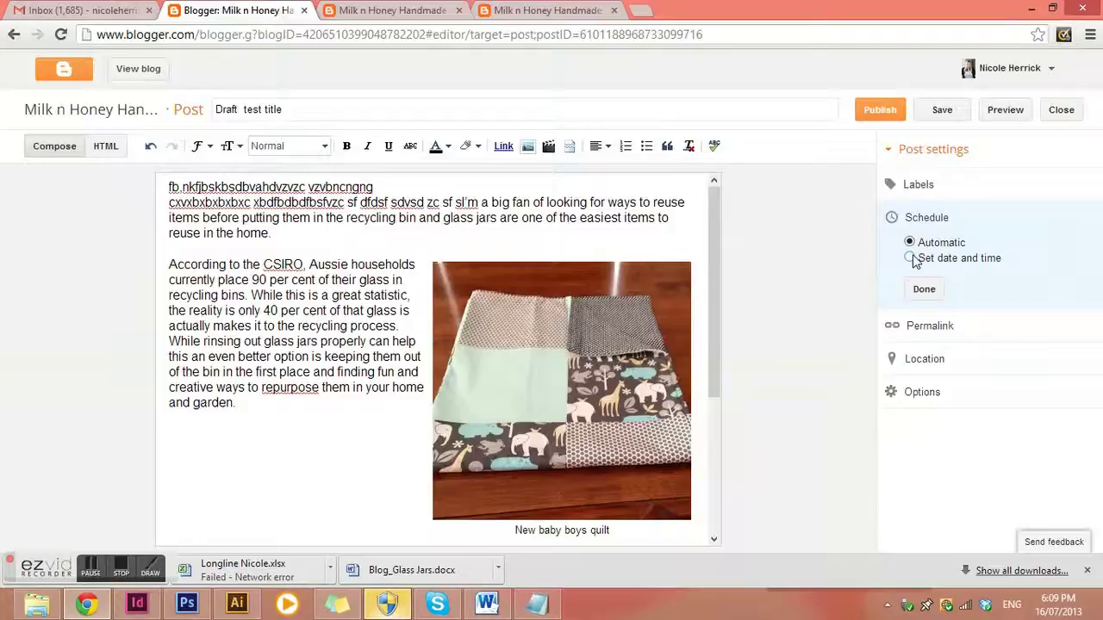
pyautogui.click(920, 190)
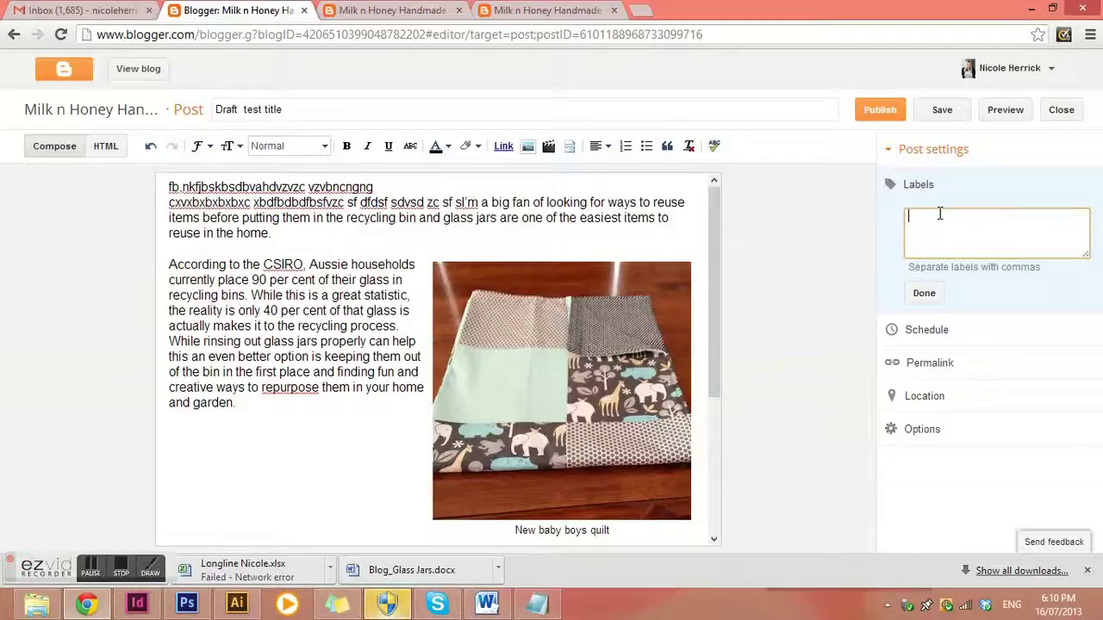
pyautogui.scroll(-2, 586, 406)
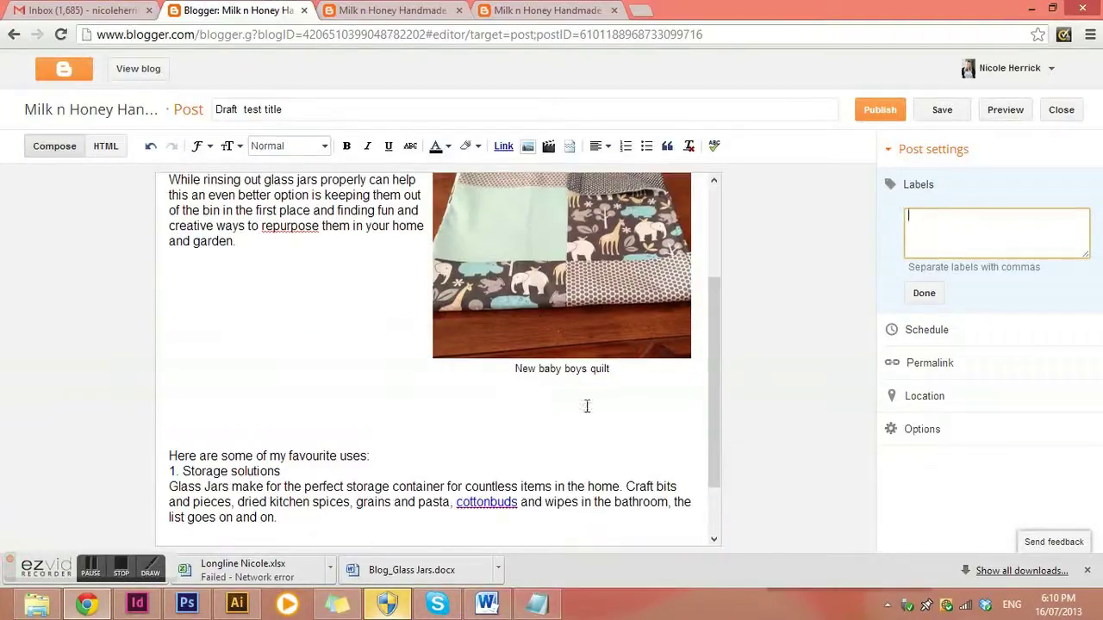
pyautogui.scroll(1, 555, 415)
pyautogui.scroll(1, 555, 415)
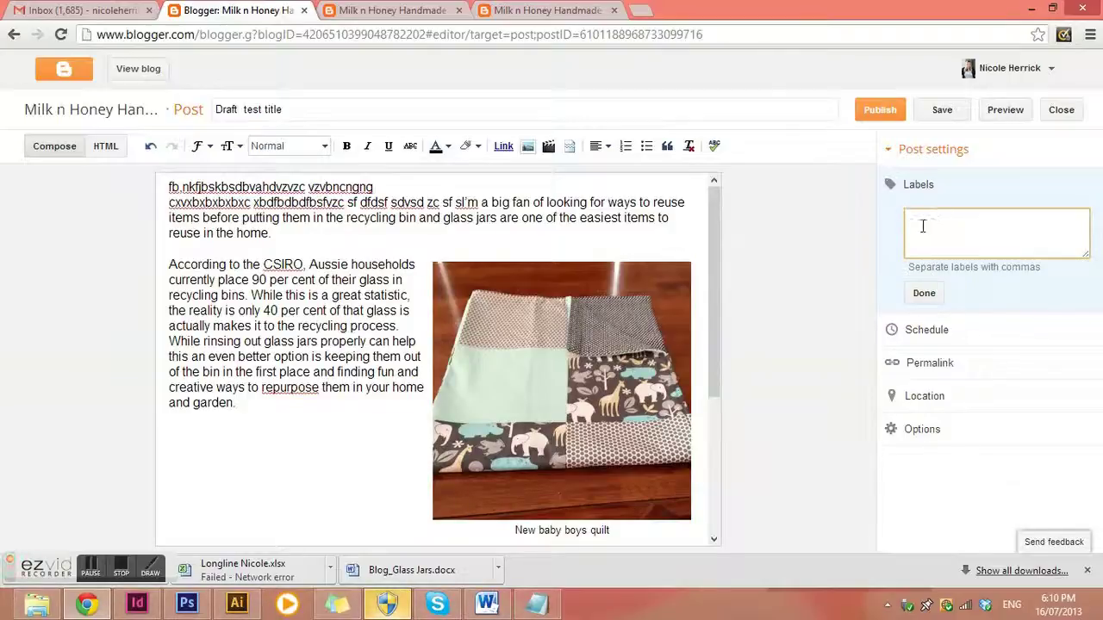
# Scroll through the live About Us page, glance at the preview tab, and return to the draft editor
pyautogui.click(523, 17)
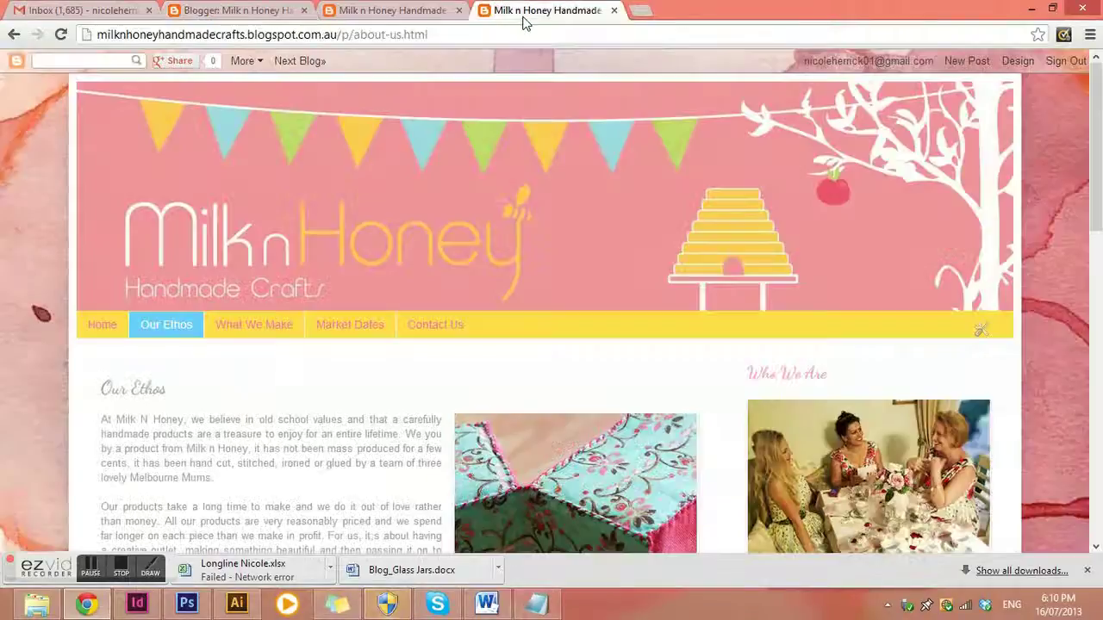
pyautogui.scroll(-3, 844, 337)
pyautogui.scroll(-5, 755, 353)
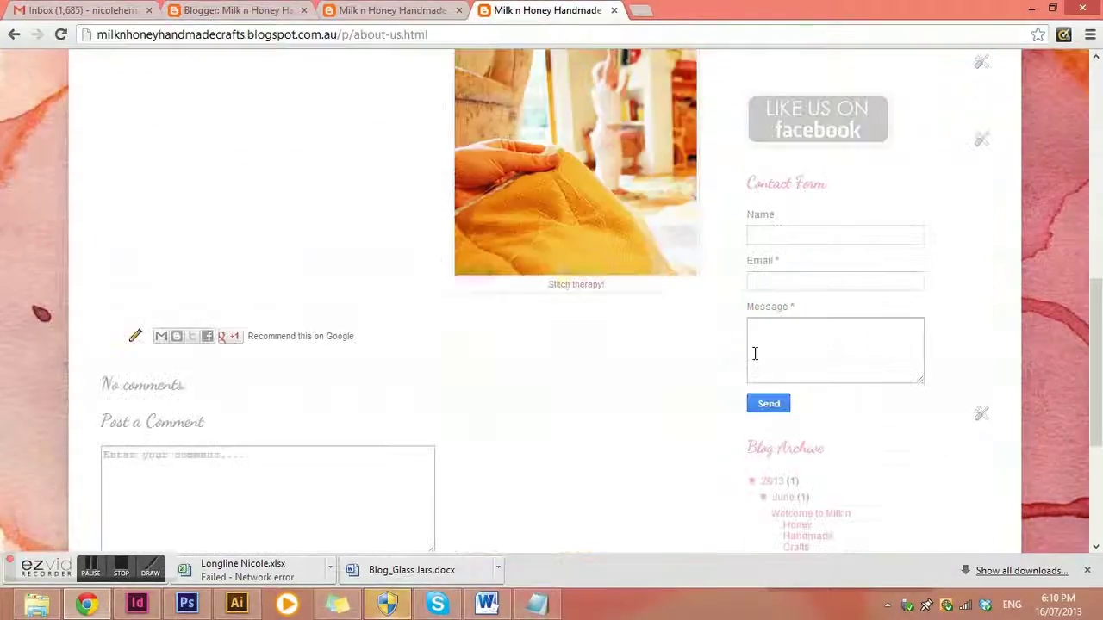
pyautogui.scroll(4, 766, 362)
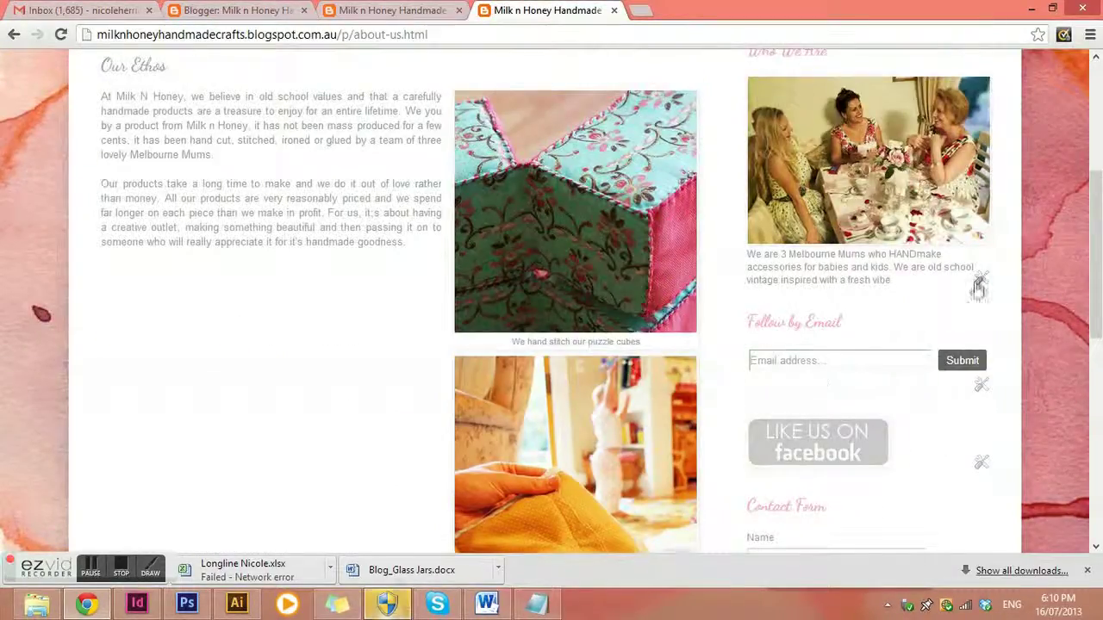
pyautogui.scroll(2, 979, 288)
pyautogui.scroll(-2, 986, 340)
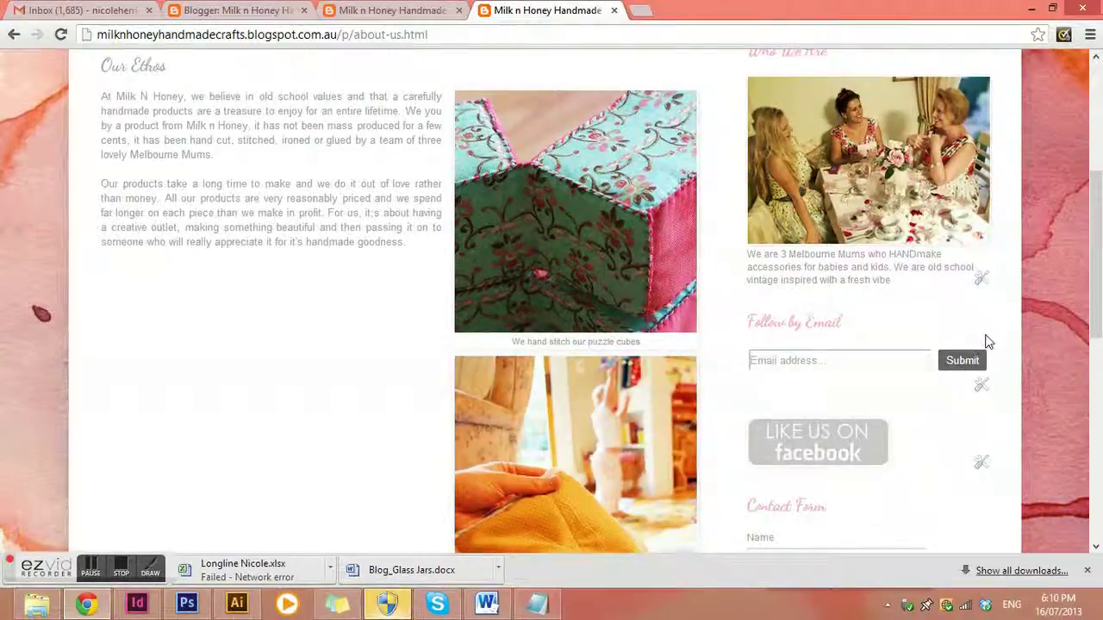
pyautogui.scroll(-3, 988, 342)
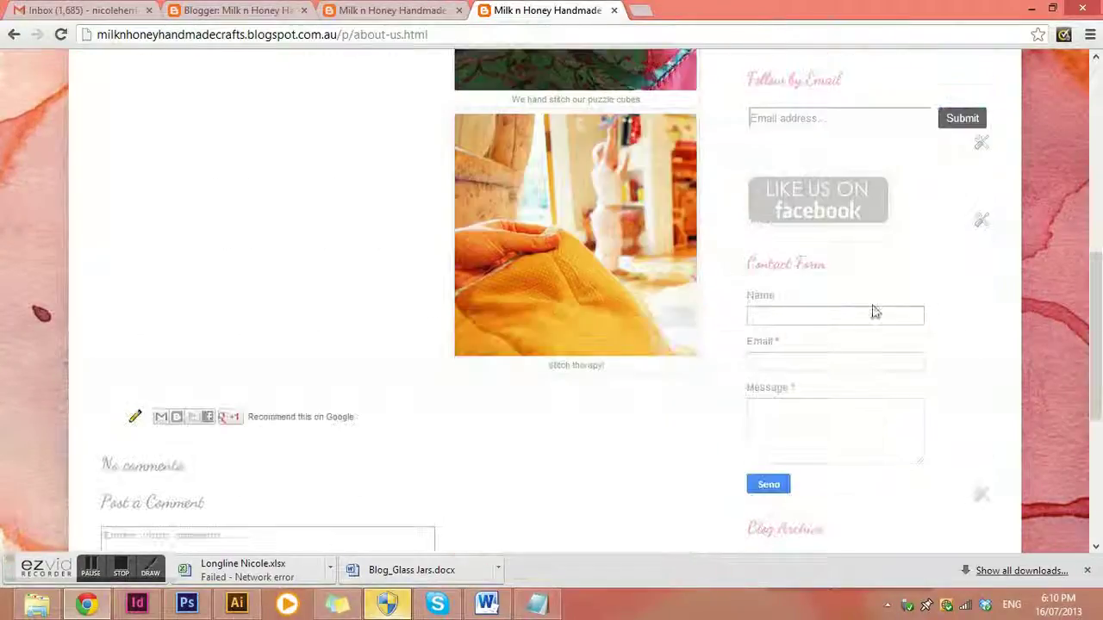
pyautogui.click(392, 12)
pyautogui.click(284, 19)
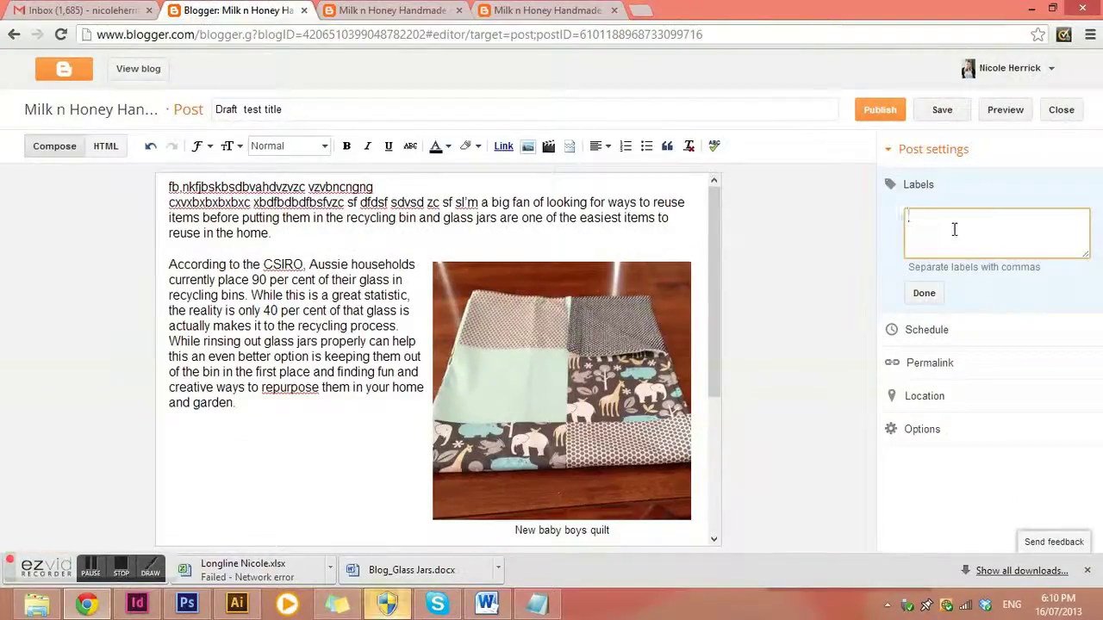
# Review the draft's options, location, permalink and schedule settings, then close the editor to the posts list
pyautogui.click(952, 431)
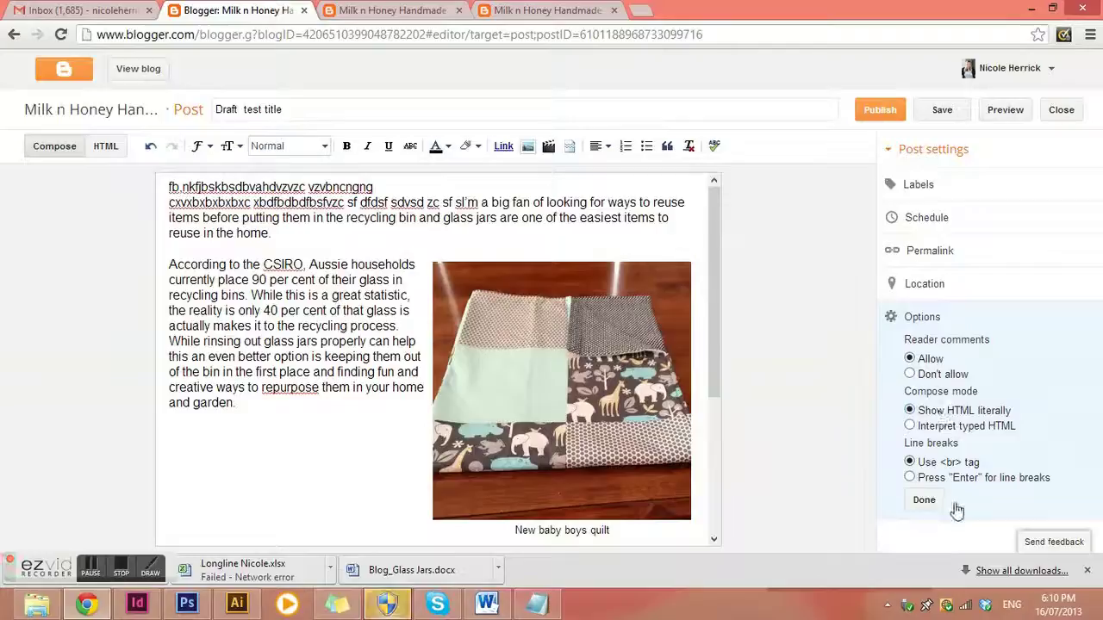
pyautogui.click(922, 289)
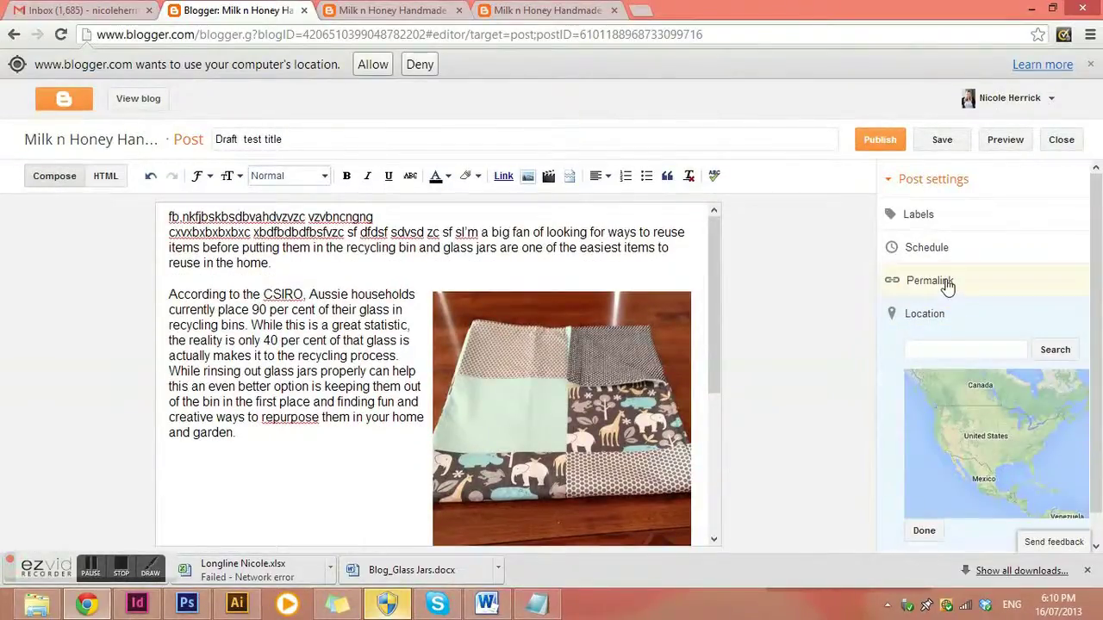
pyautogui.click(944, 284)
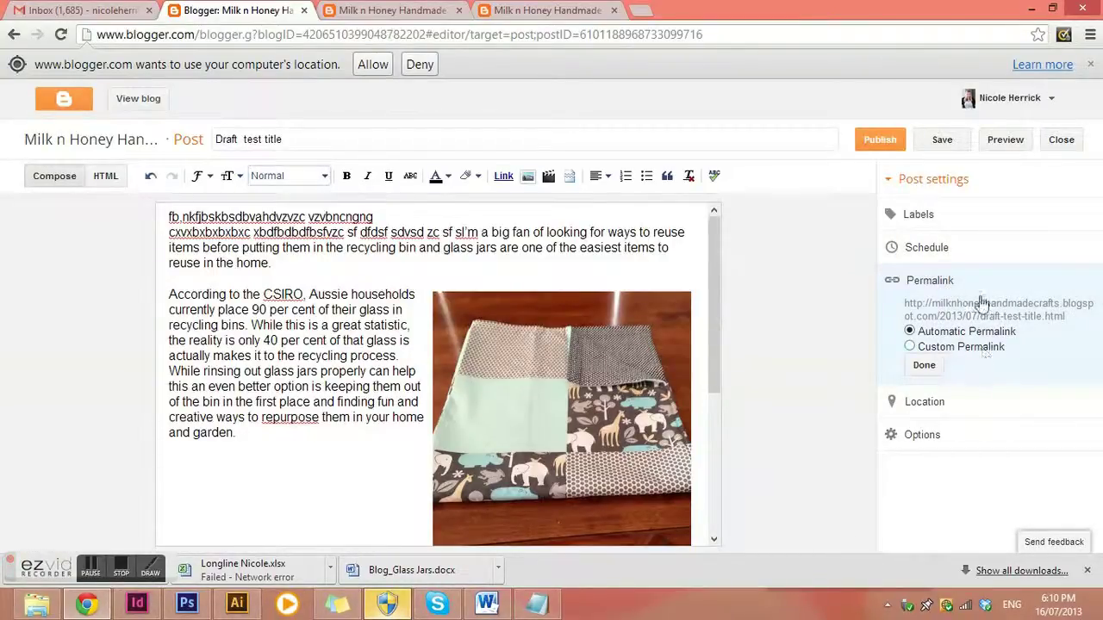
pyautogui.click(942, 249)
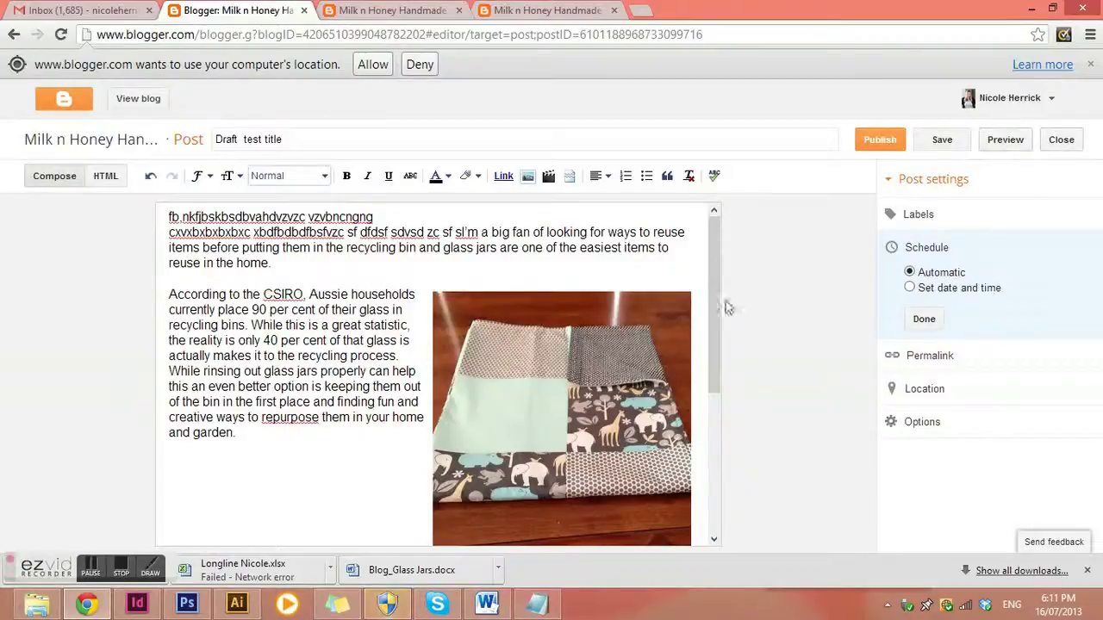
pyautogui.click(1063, 140)
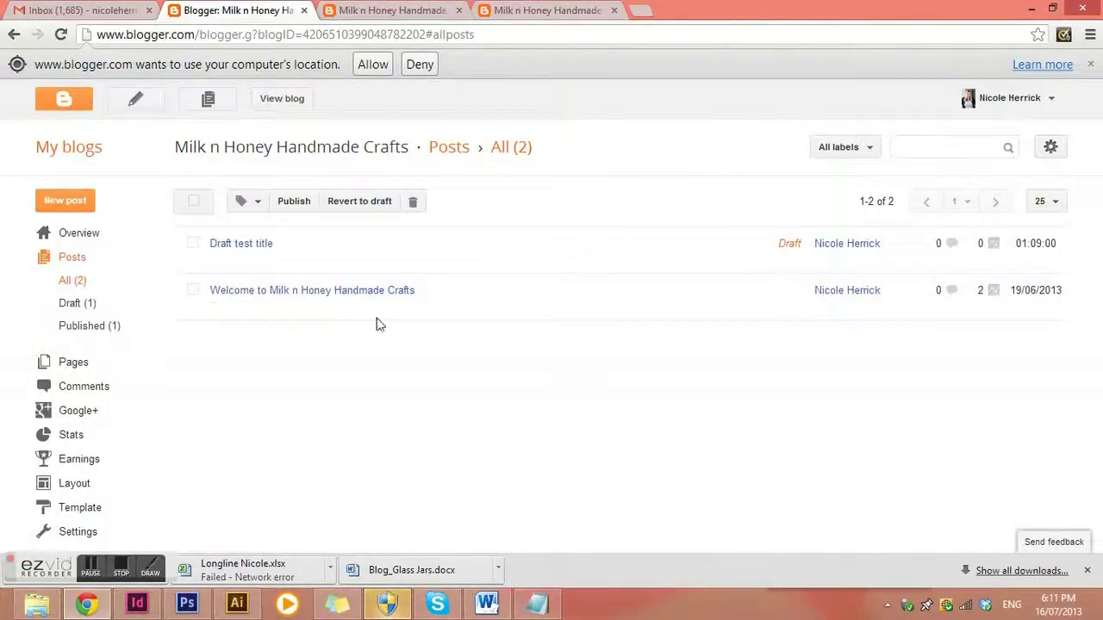
# Leave the posts list for the Pages section via the sidebar
pyautogui.moveTo(312, 257)
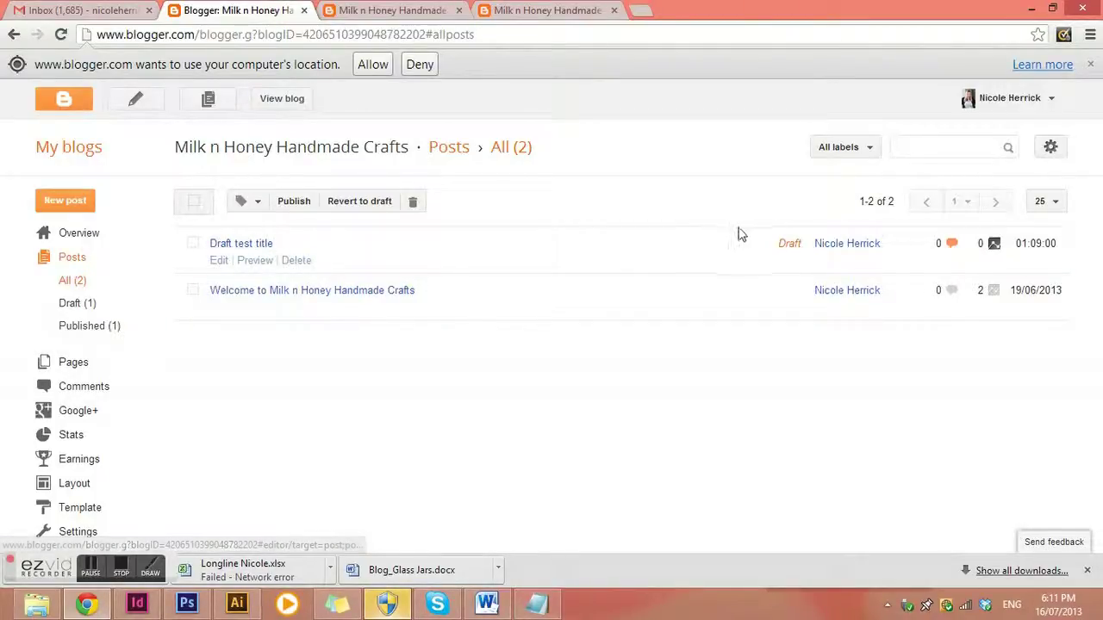
pyautogui.click(222, 243)
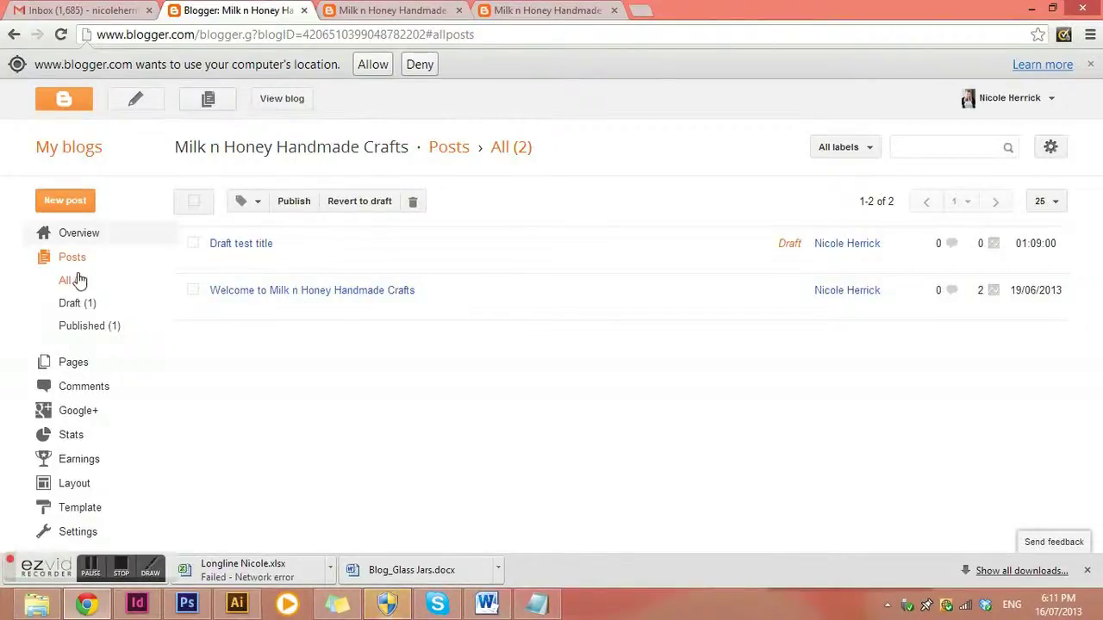
# In Pages, move What We Make above Our Ethos and save that arrangement
pyautogui.click(69, 363)
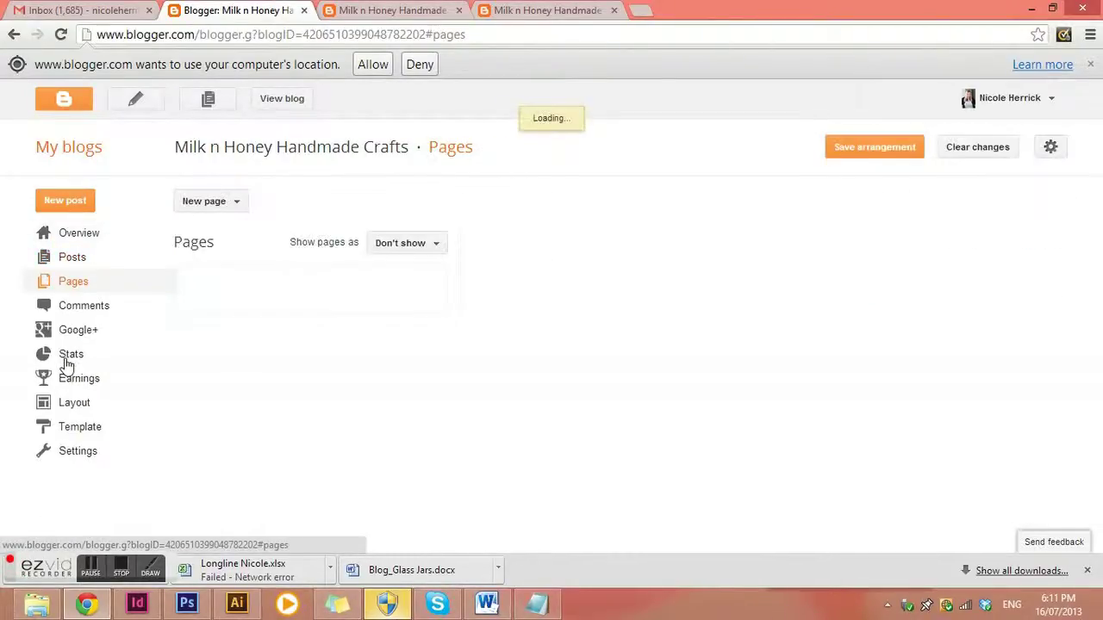
pyautogui.scroll(-2, 418, 311)
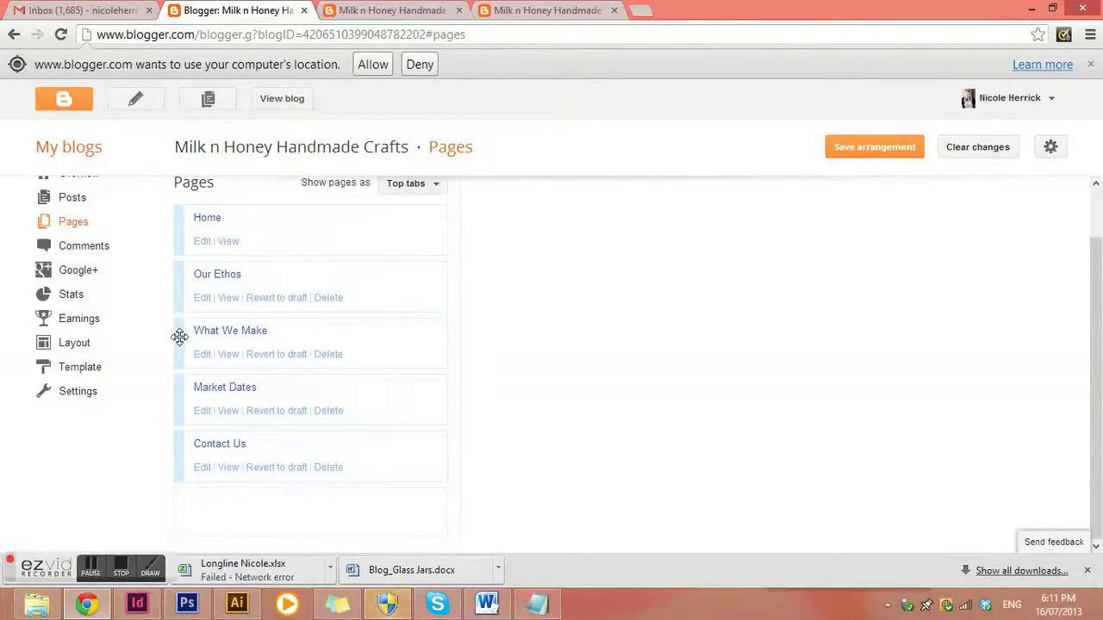
pyautogui.moveTo(177, 335); pyautogui.dragTo(177, 274)
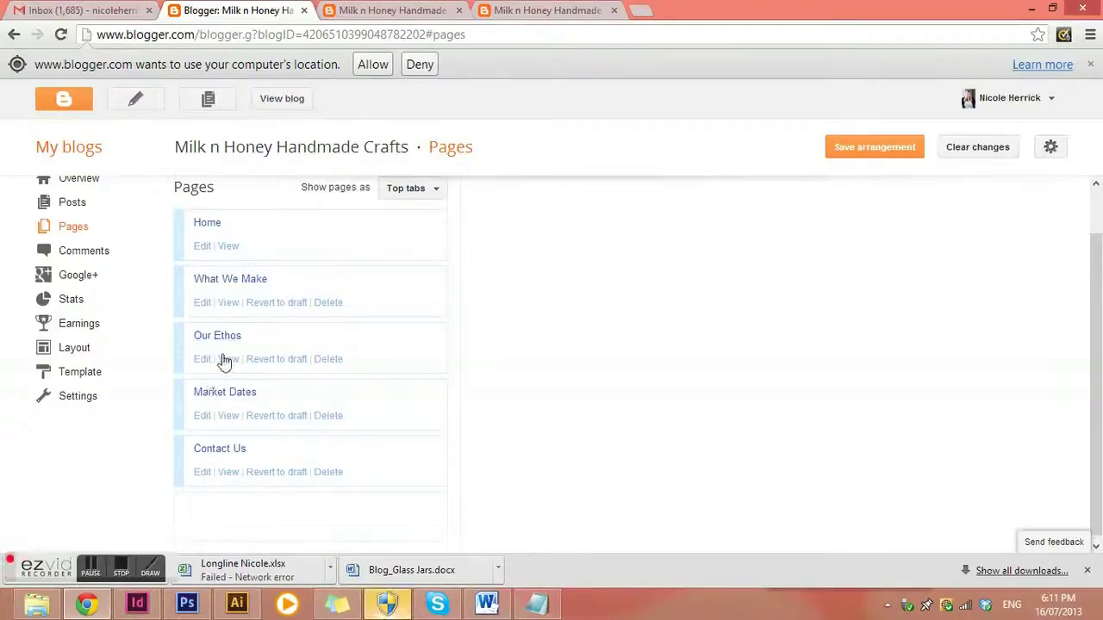
pyautogui.click(892, 146)
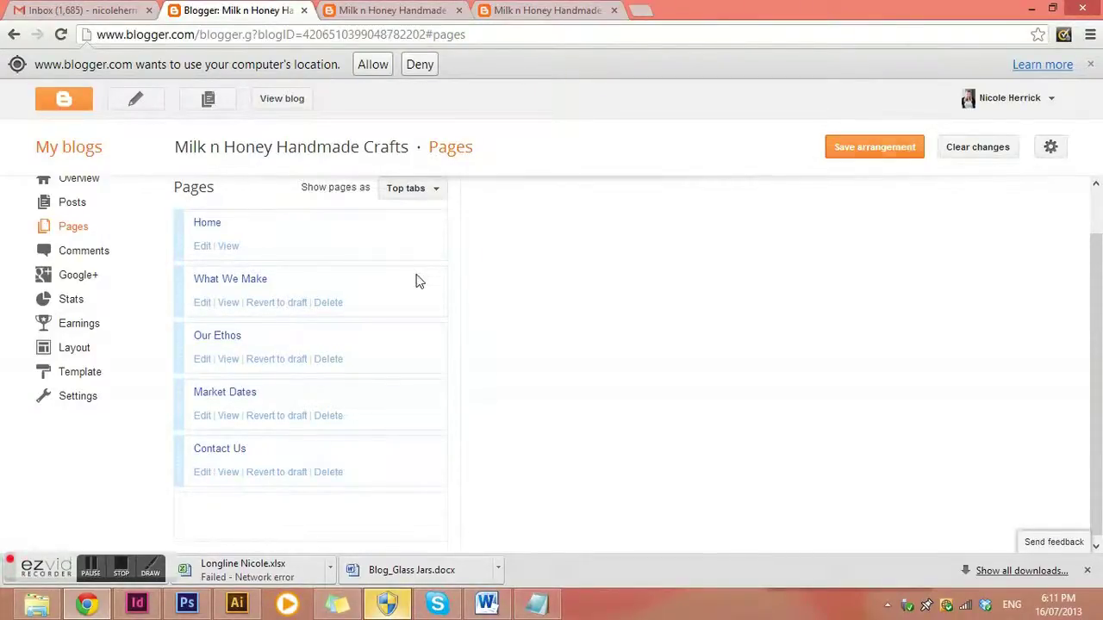
# Drag What We Make back below Our Ethos, giving Home, Our Ethos, What We Make, Market Dates, Contact Us
pyautogui.moveTo(178, 279); pyautogui.dragTo(215, 401)
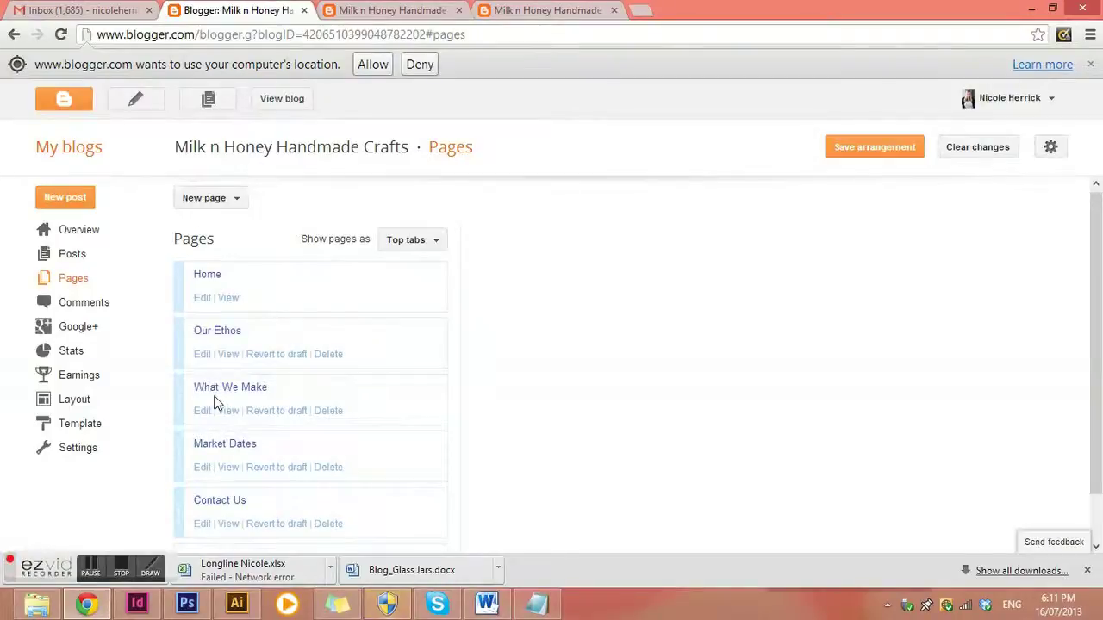
pyautogui.scroll(-1, 635, 360)
pyautogui.scroll(1, 439, 296)
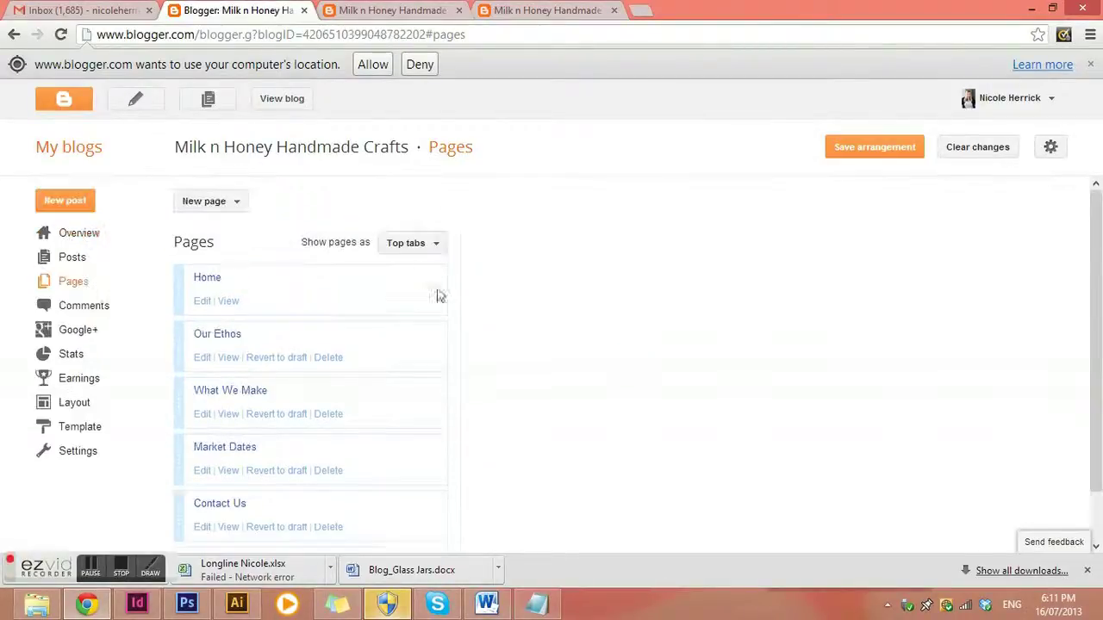
pyautogui.click(432, 247)
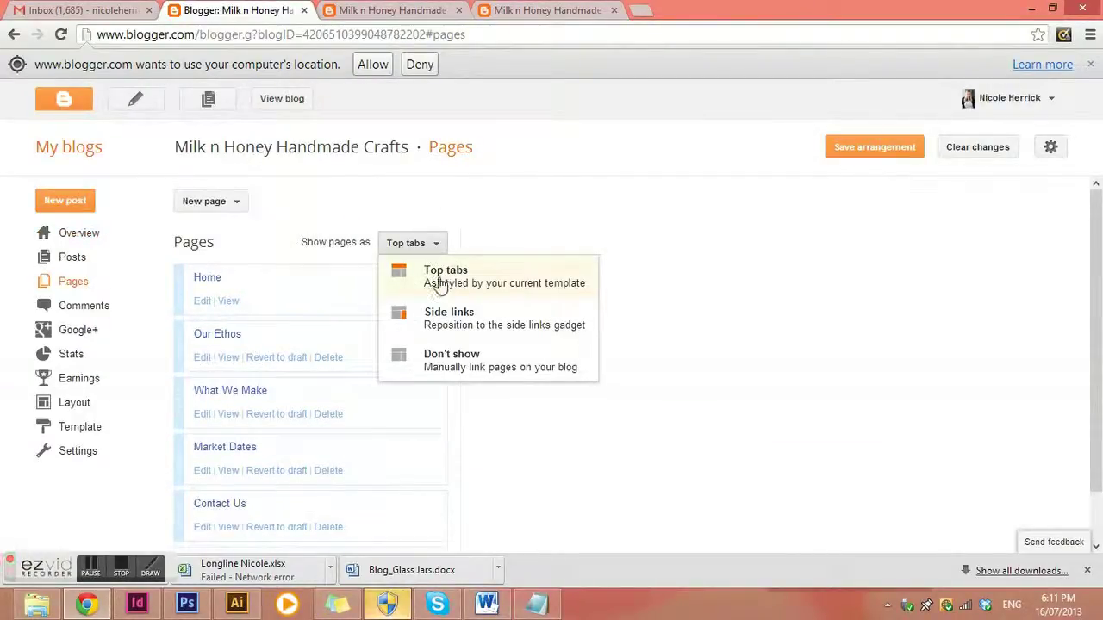
pyautogui.click(405, 15)
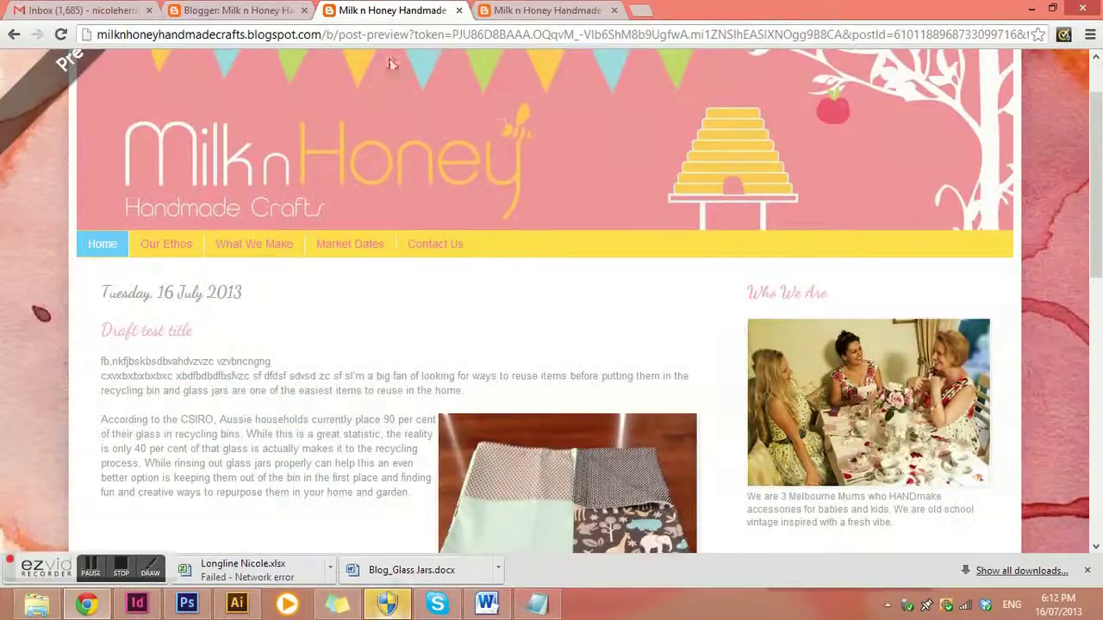
pyautogui.click(266, 16)
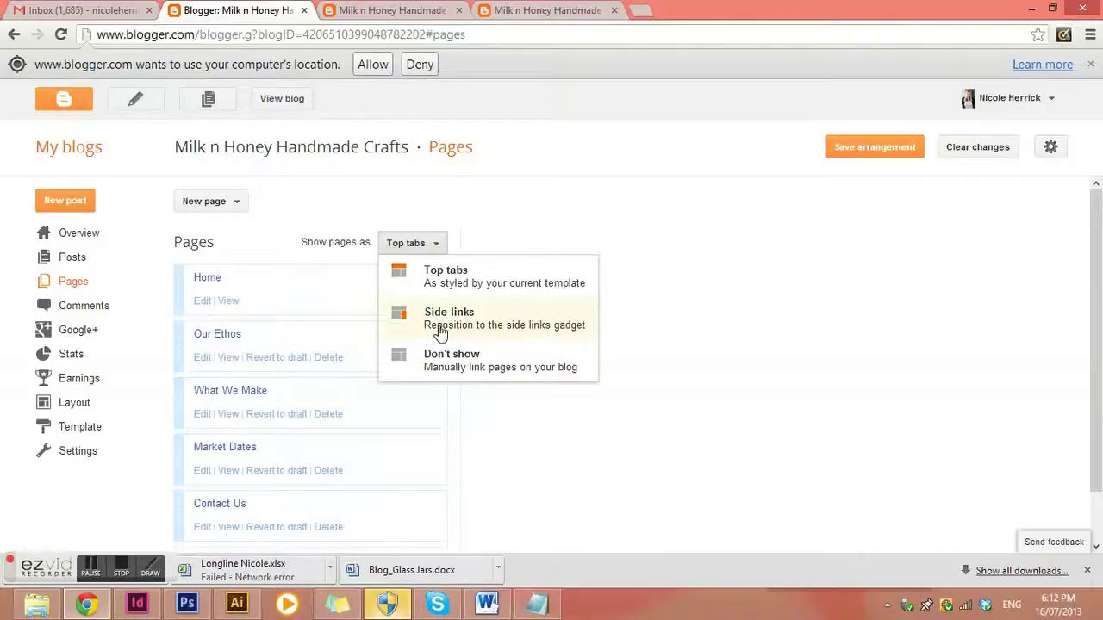
pyautogui.click(413, 12)
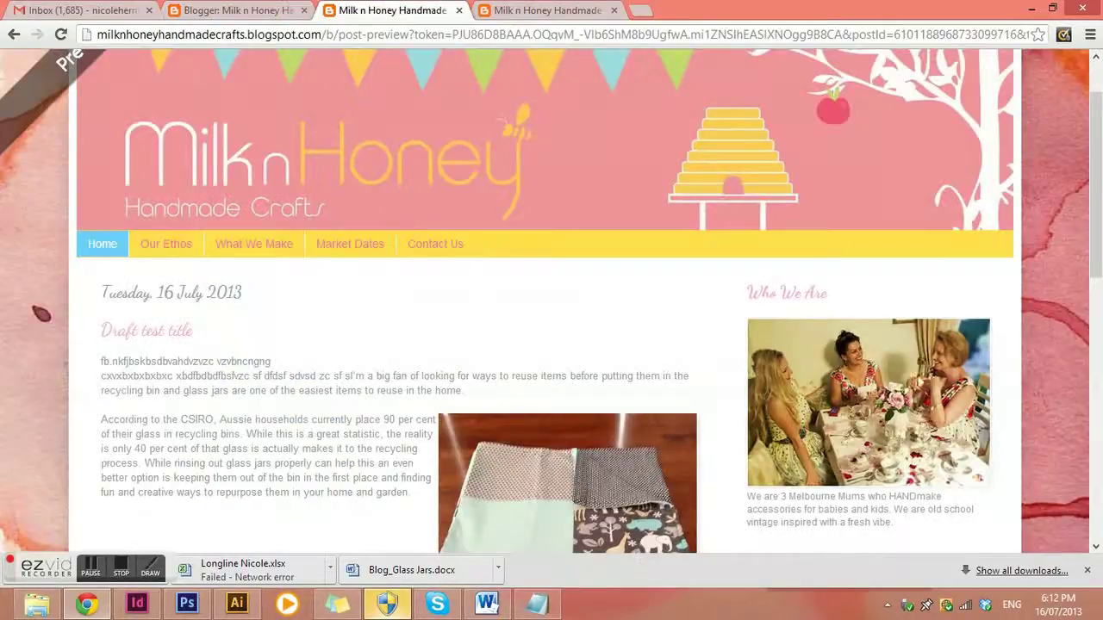
pyautogui.click(269, 17)
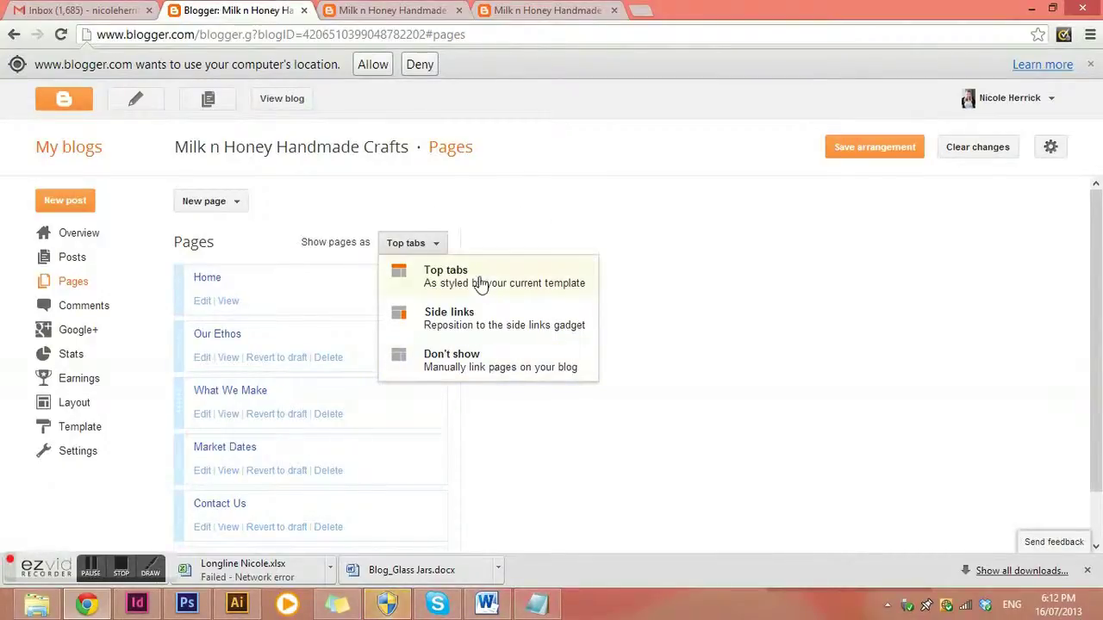
pyautogui.click(482, 205)
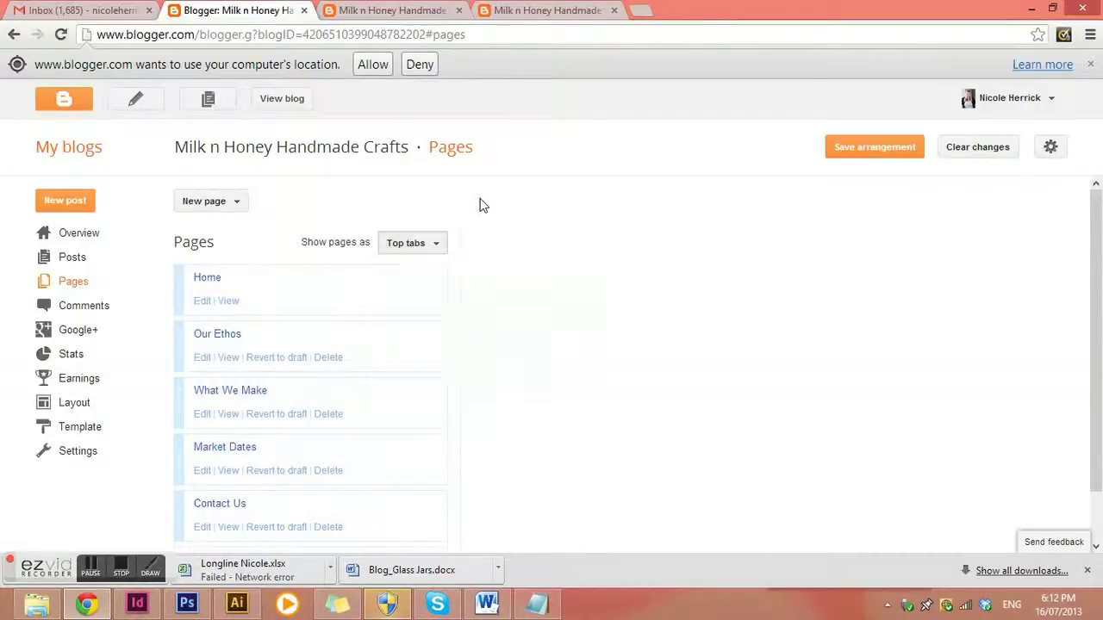
pyautogui.scroll(-1, 293, 352)
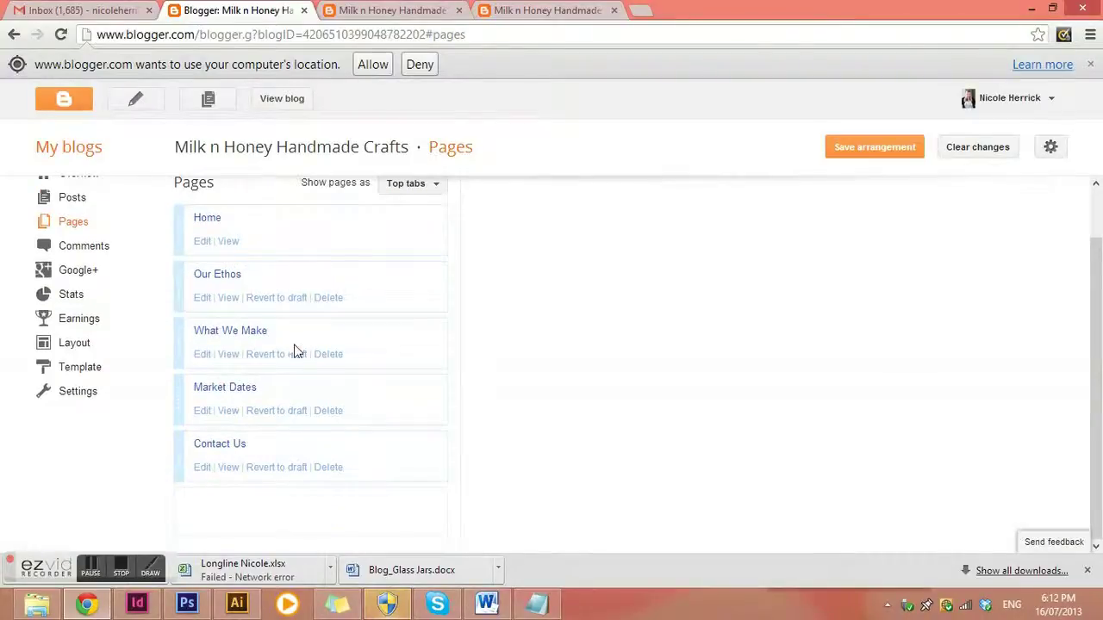
# Open the Our Ethos page in the editor, look over its content, and republish it with Update
pyautogui.click(202, 299)
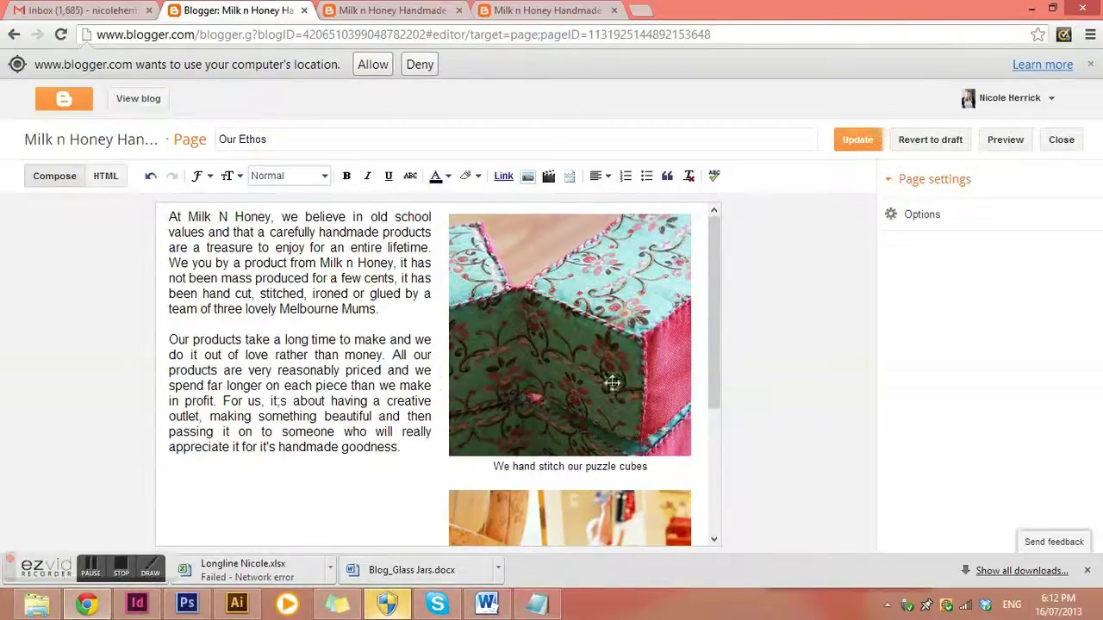
pyautogui.scroll(-1, 555, 399)
pyautogui.scroll(-1, 556, 397)
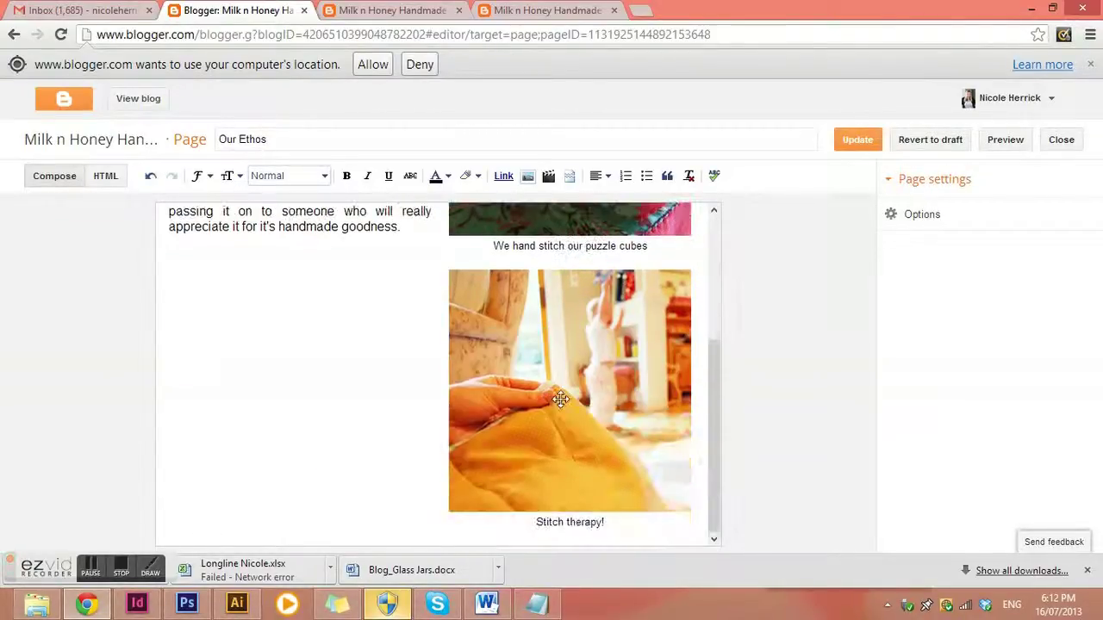
pyautogui.scroll(2, 573, 407)
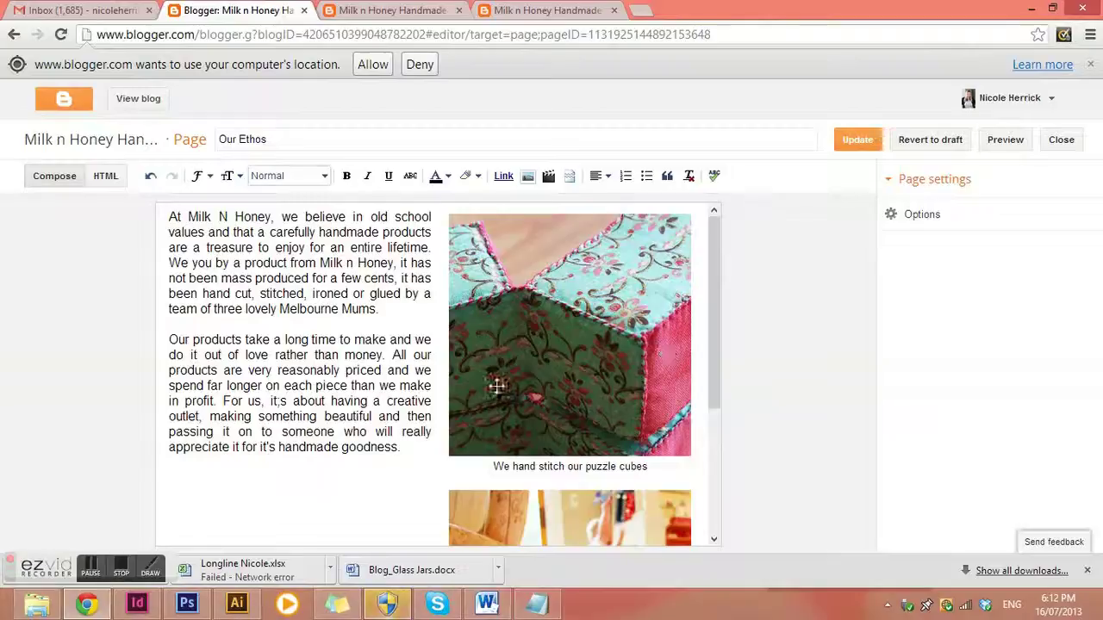
pyautogui.scroll(-1, 497, 387)
pyautogui.scroll(1, 508, 362)
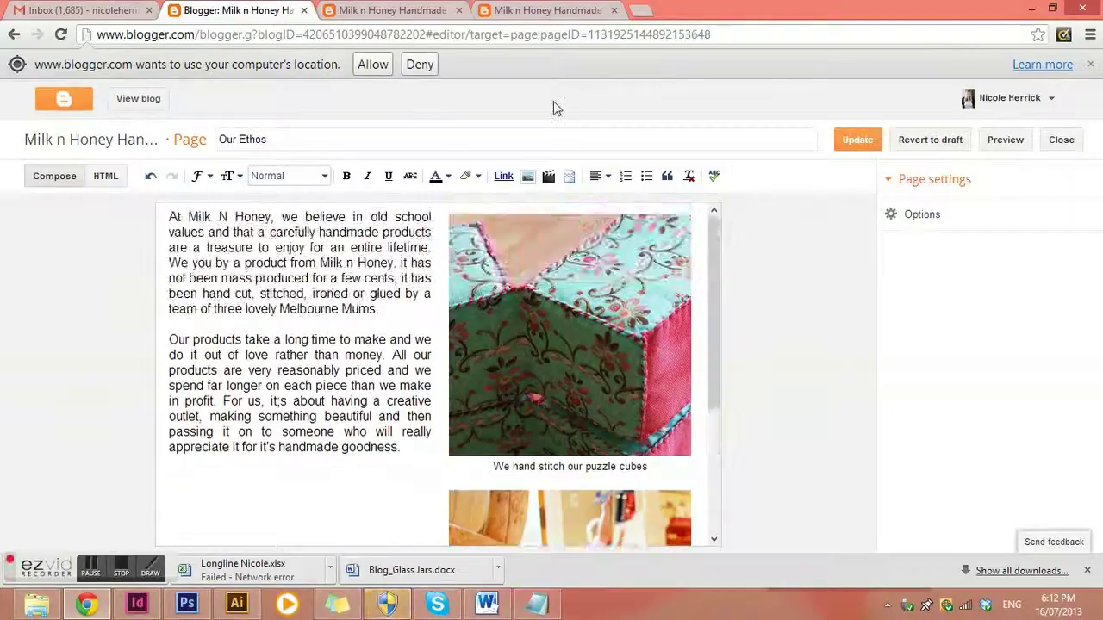
pyautogui.click(862, 141)
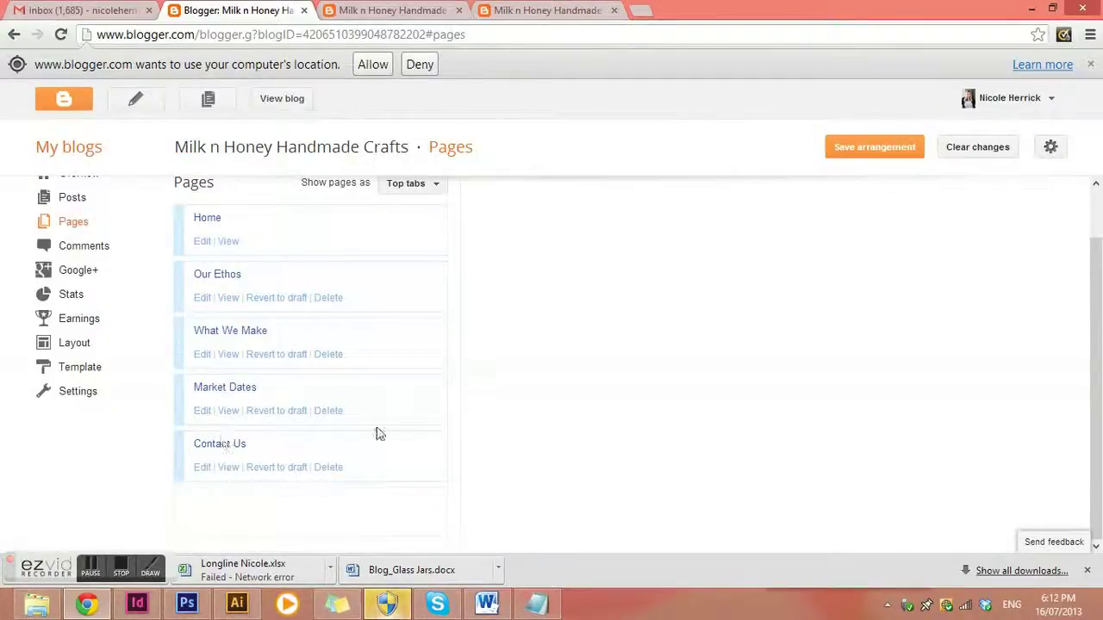
# Check the New page options, then view the live Our Ethos page and post preview
pyautogui.scroll(1, 379, 433)
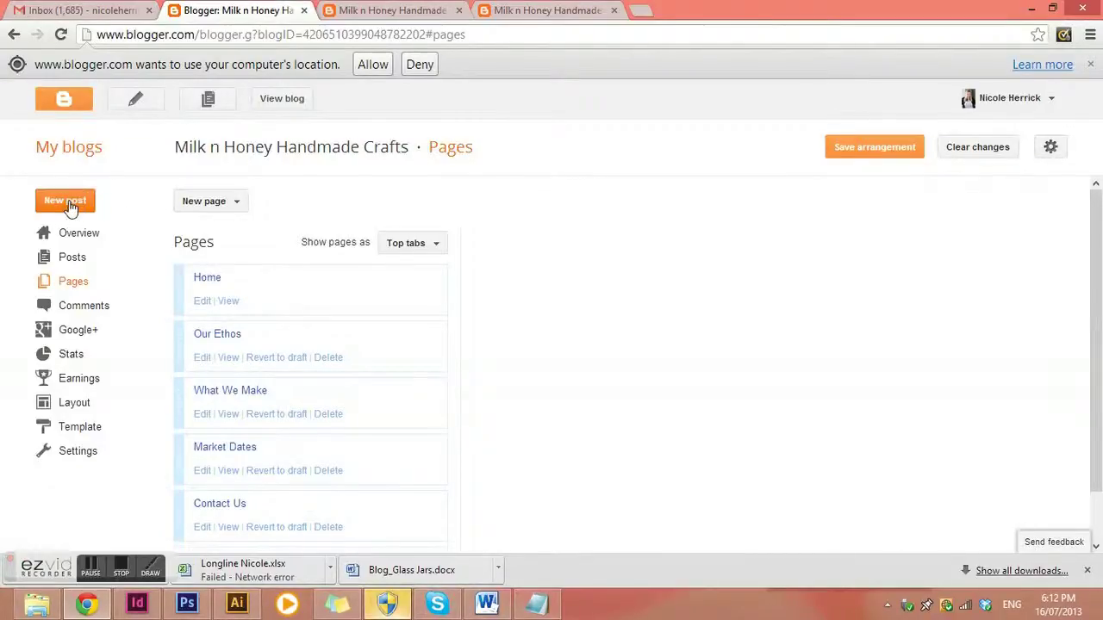
pyautogui.click(211, 207)
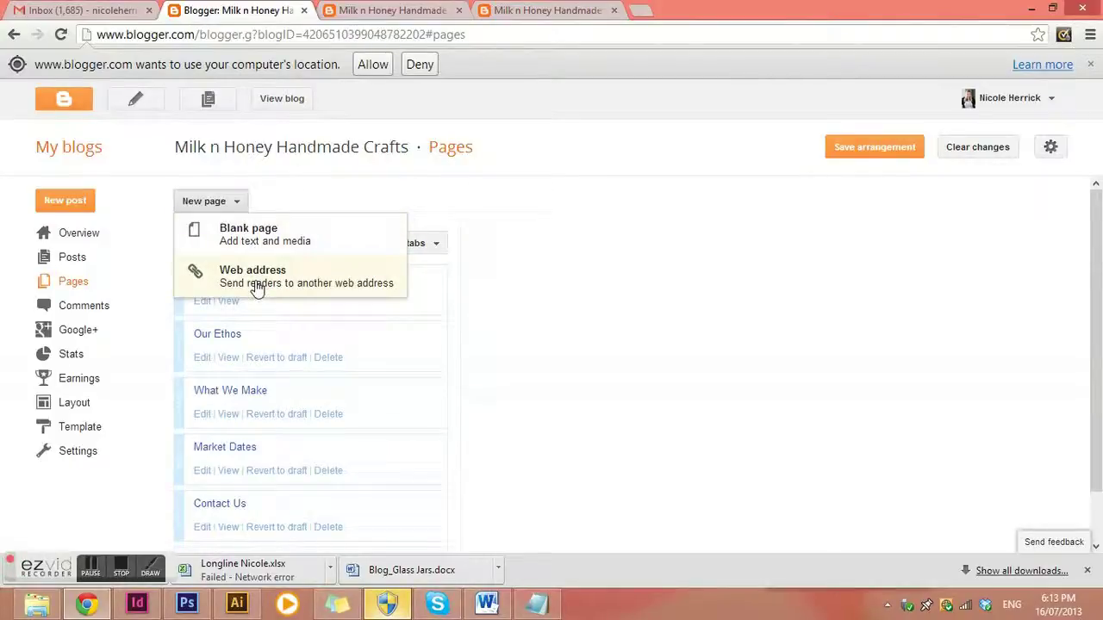
pyautogui.click(566, 17)
pyautogui.scroll(10, 558, 215)
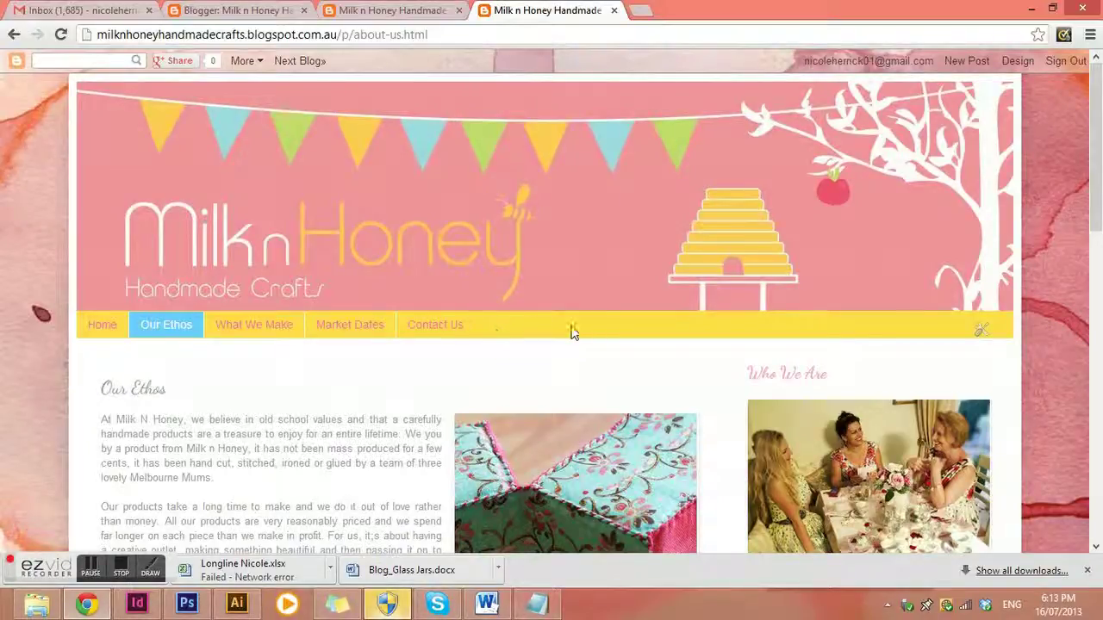
pyautogui.click(392, 13)
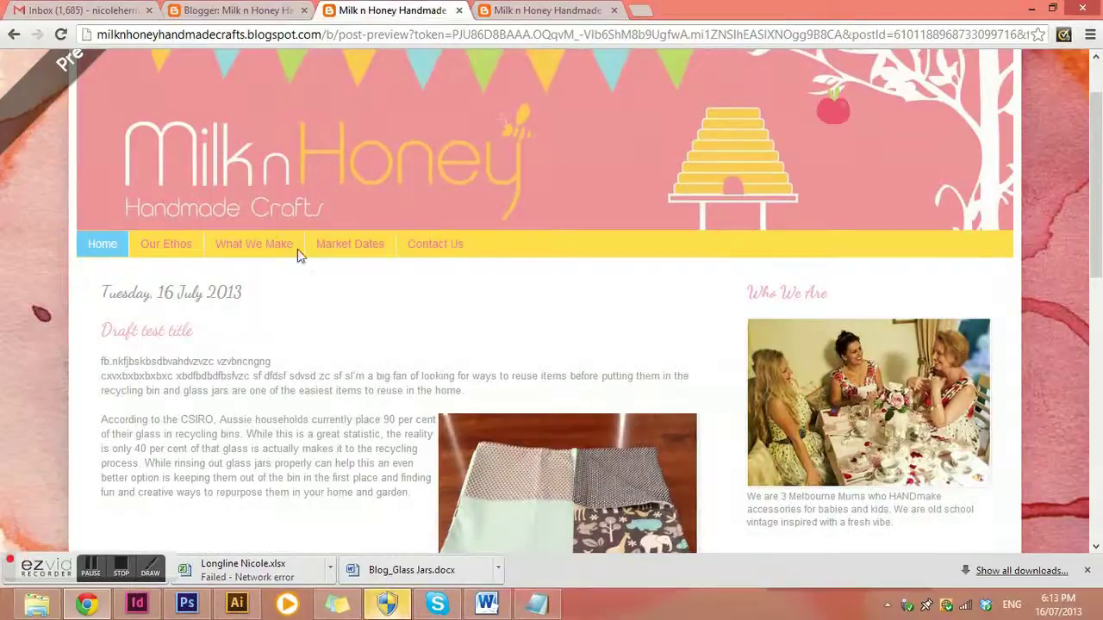
pyautogui.click(290, 11)
# Start a Shop web-address page, enter its title and URL, then close it without saving
pyautogui.click(268, 285)
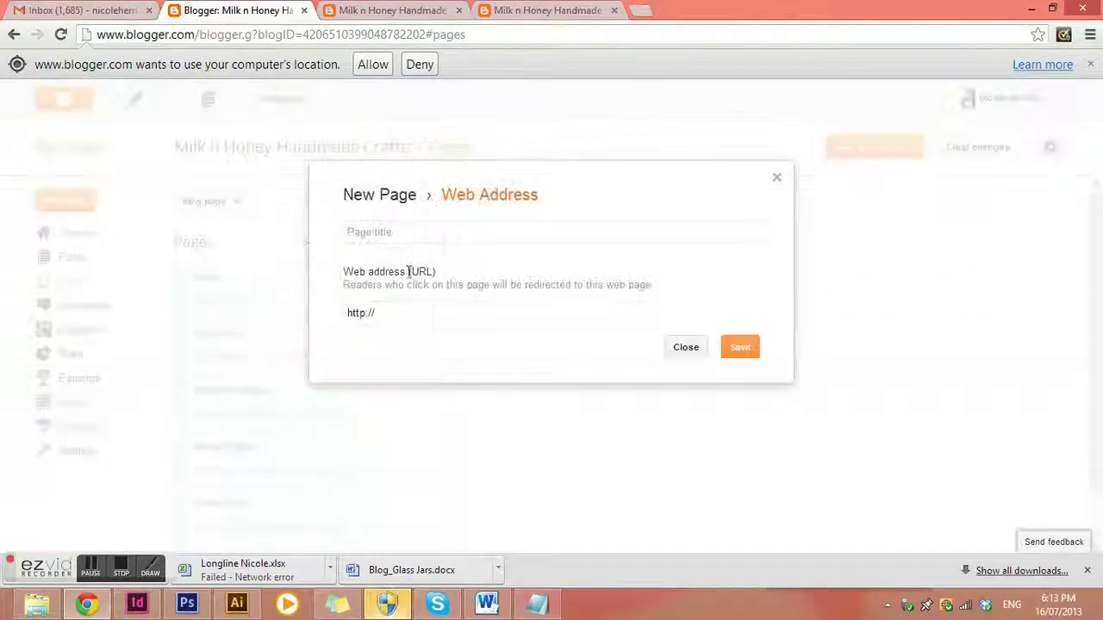
pyautogui.click(439, 234)
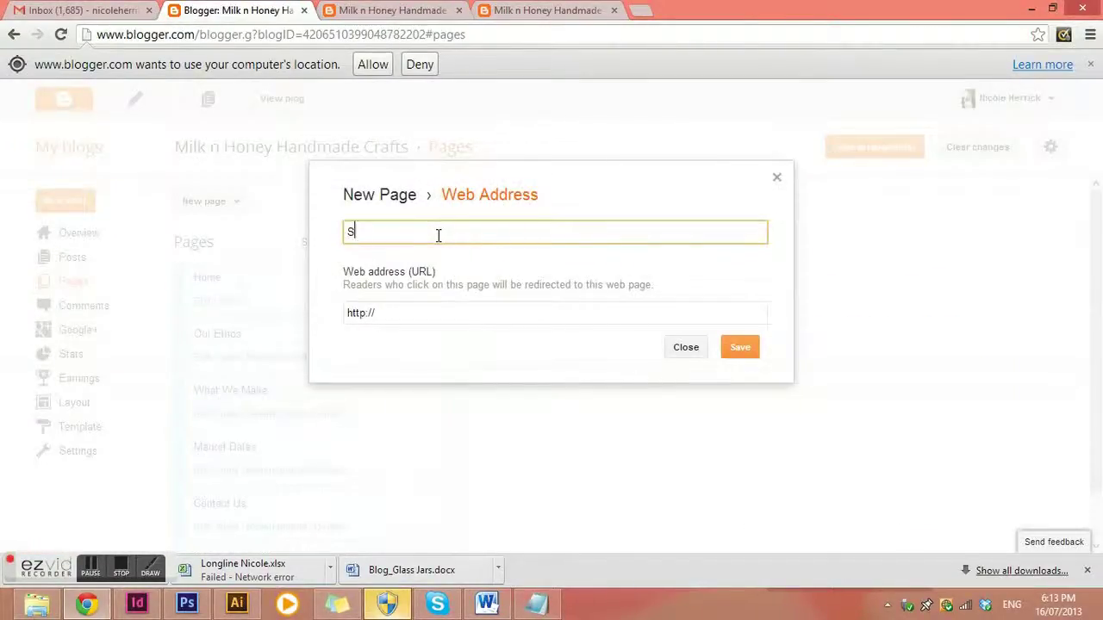
pyautogui.click(435, 307)
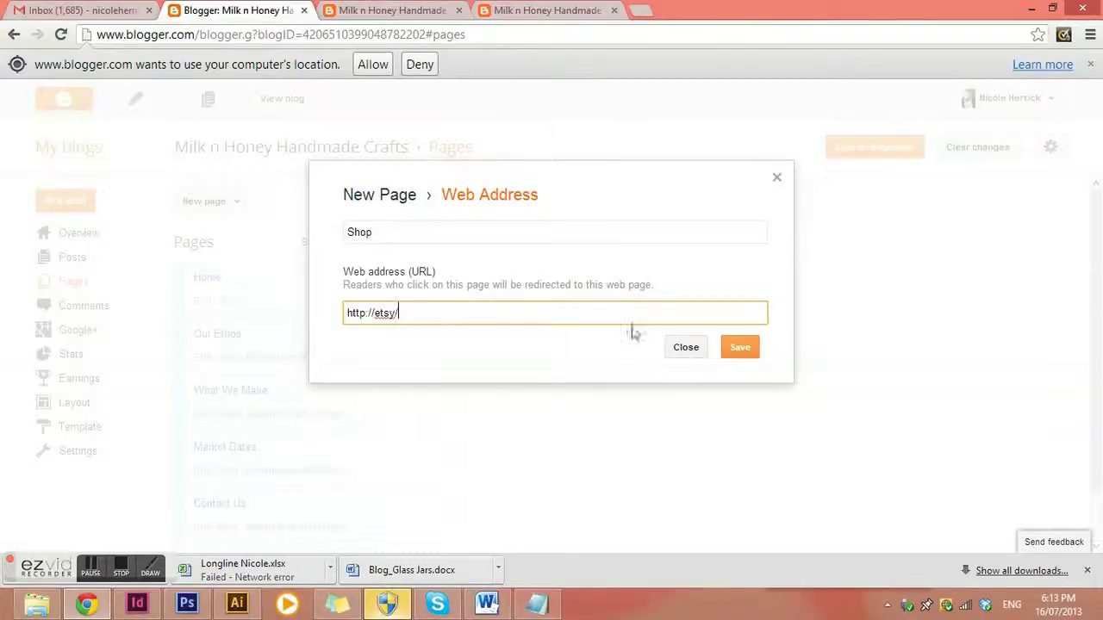
pyautogui.click(686, 348)
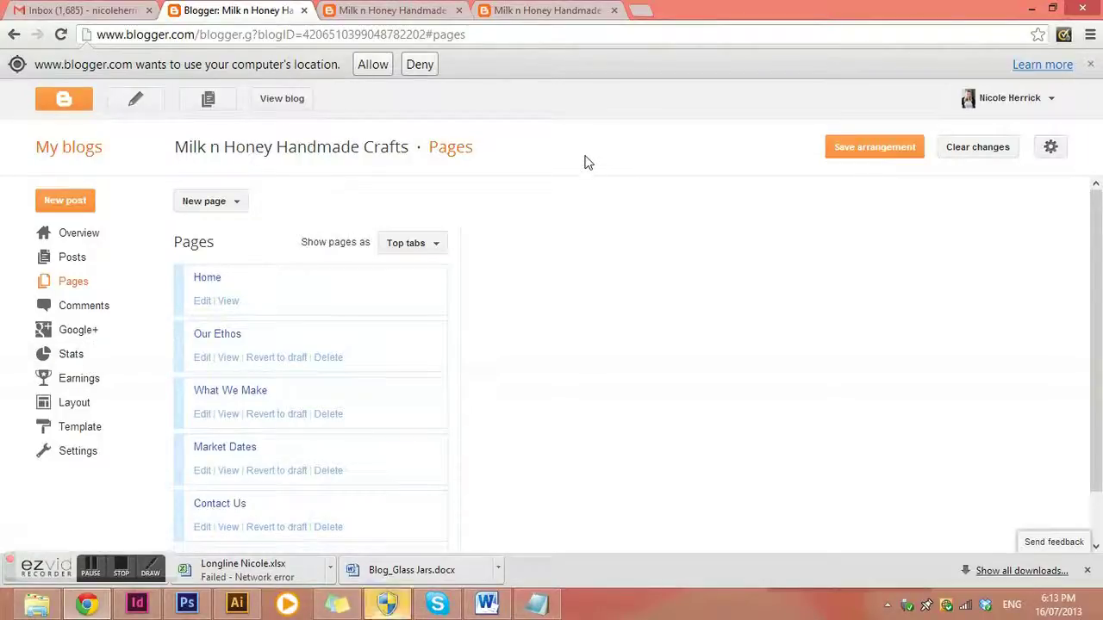
pyautogui.click(50, 356)
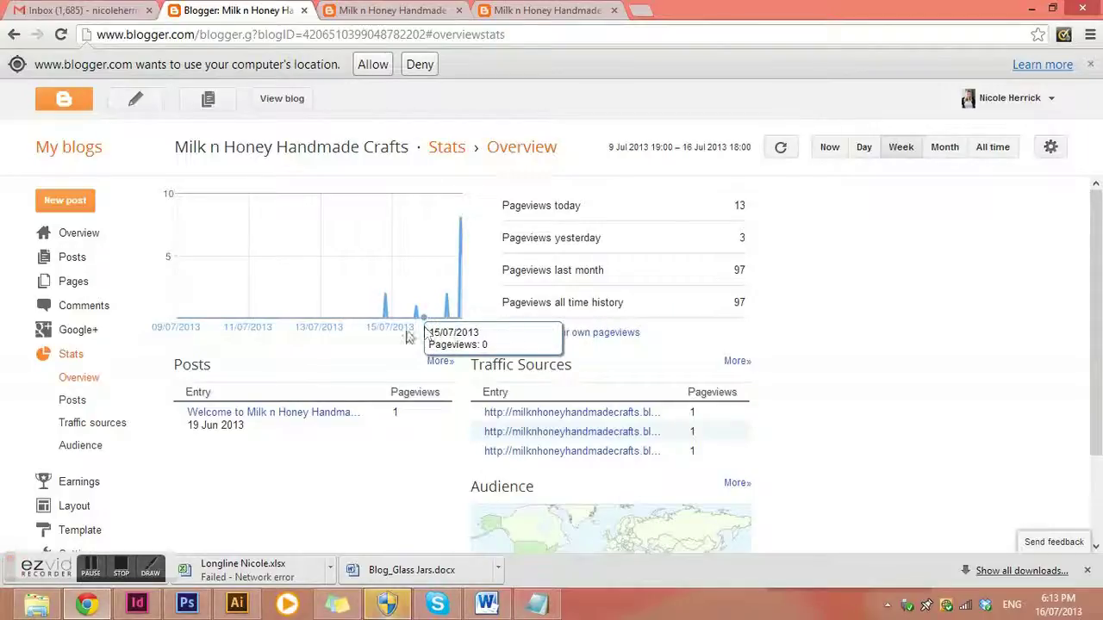
pyautogui.scroll(-3, 615, 287)
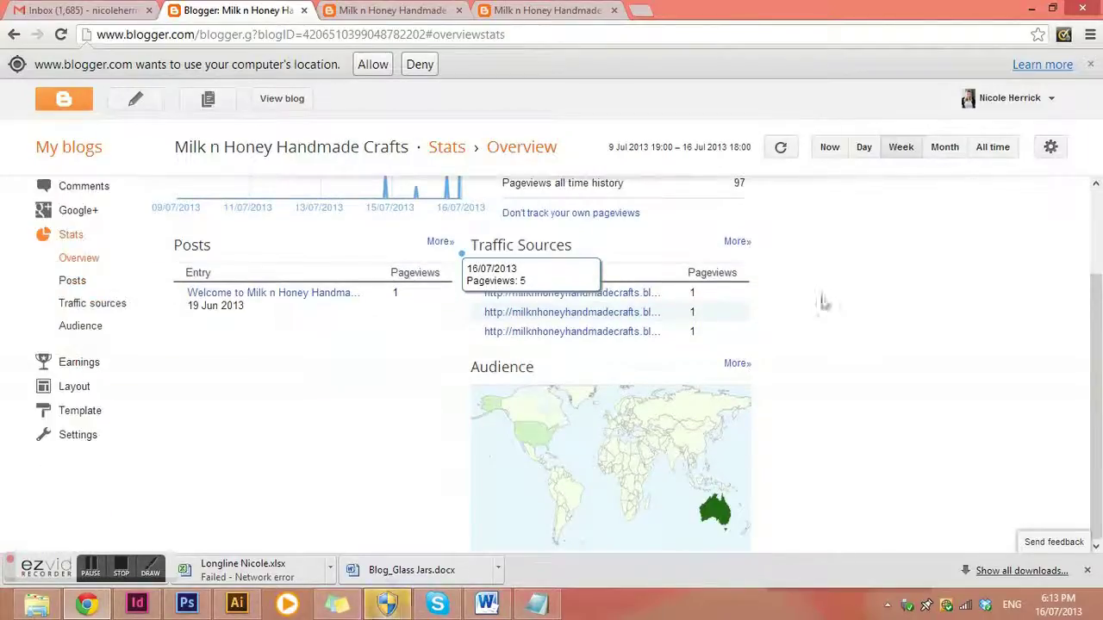
pyautogui.scroll(3, 892, 439)
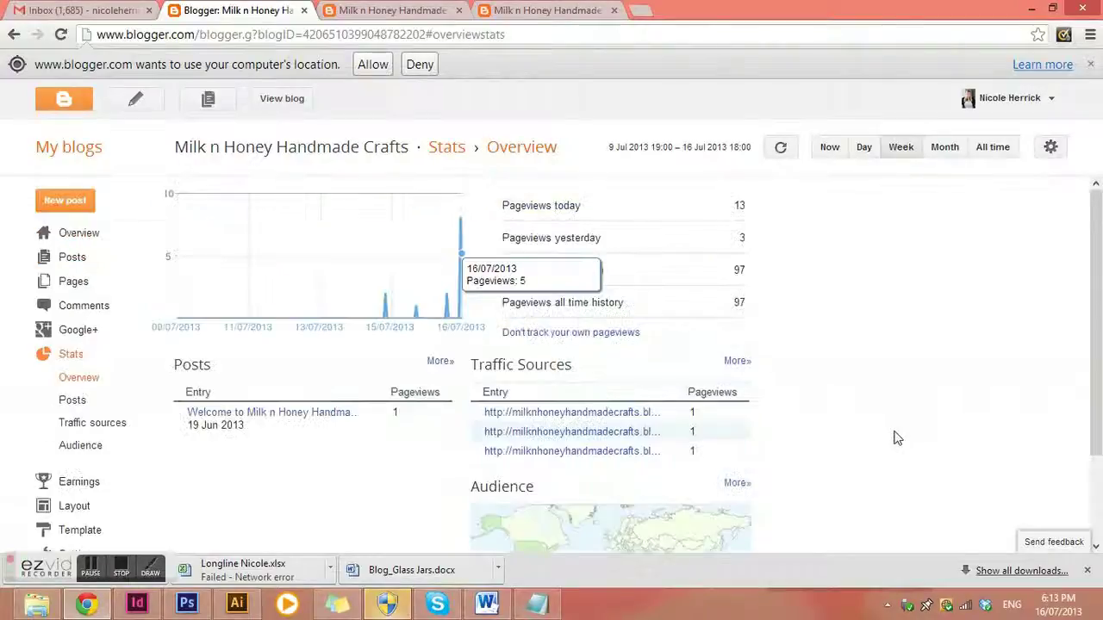